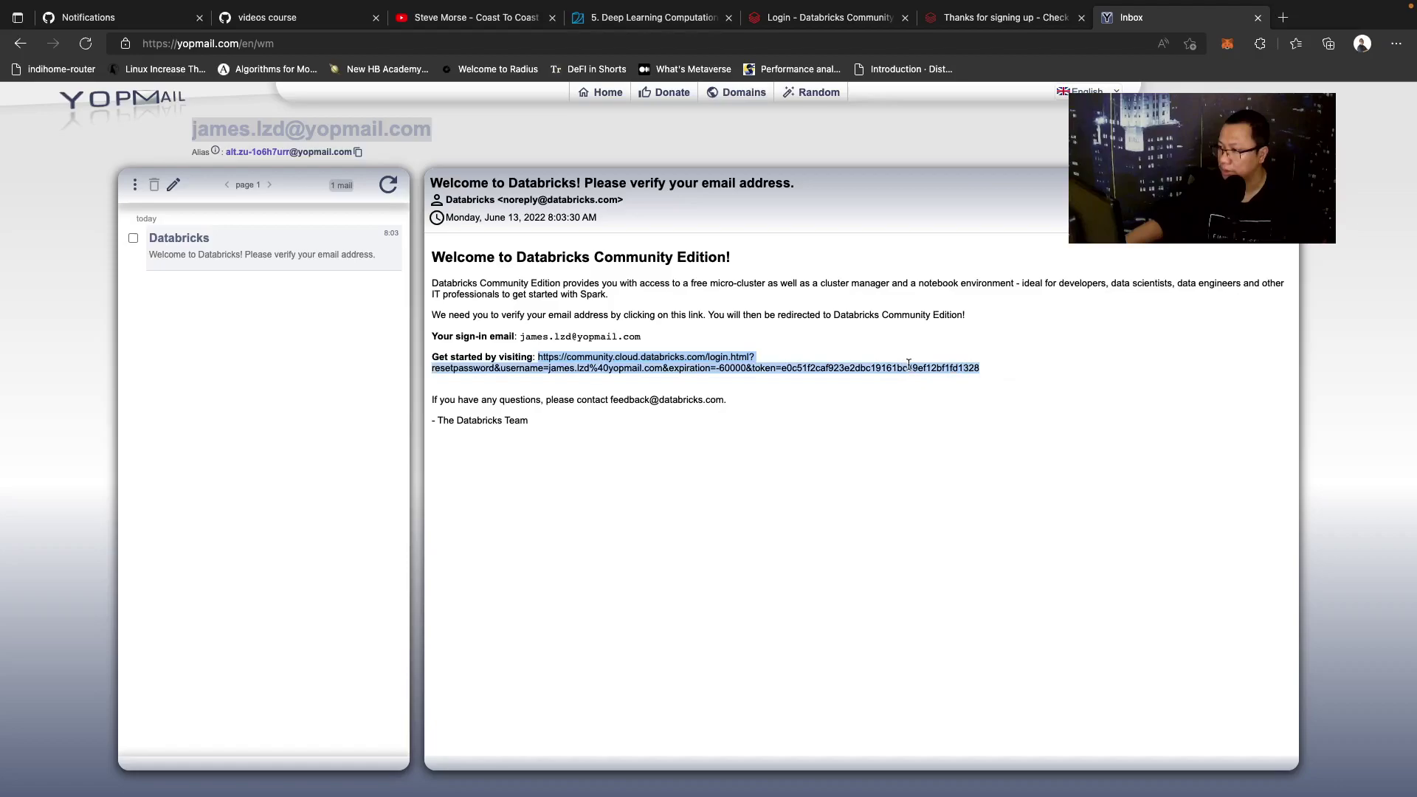
Step: Open the verification link from the Databricks welcome e-mail, then enter, confirm and submit a new account password
left_click(1007, 459)
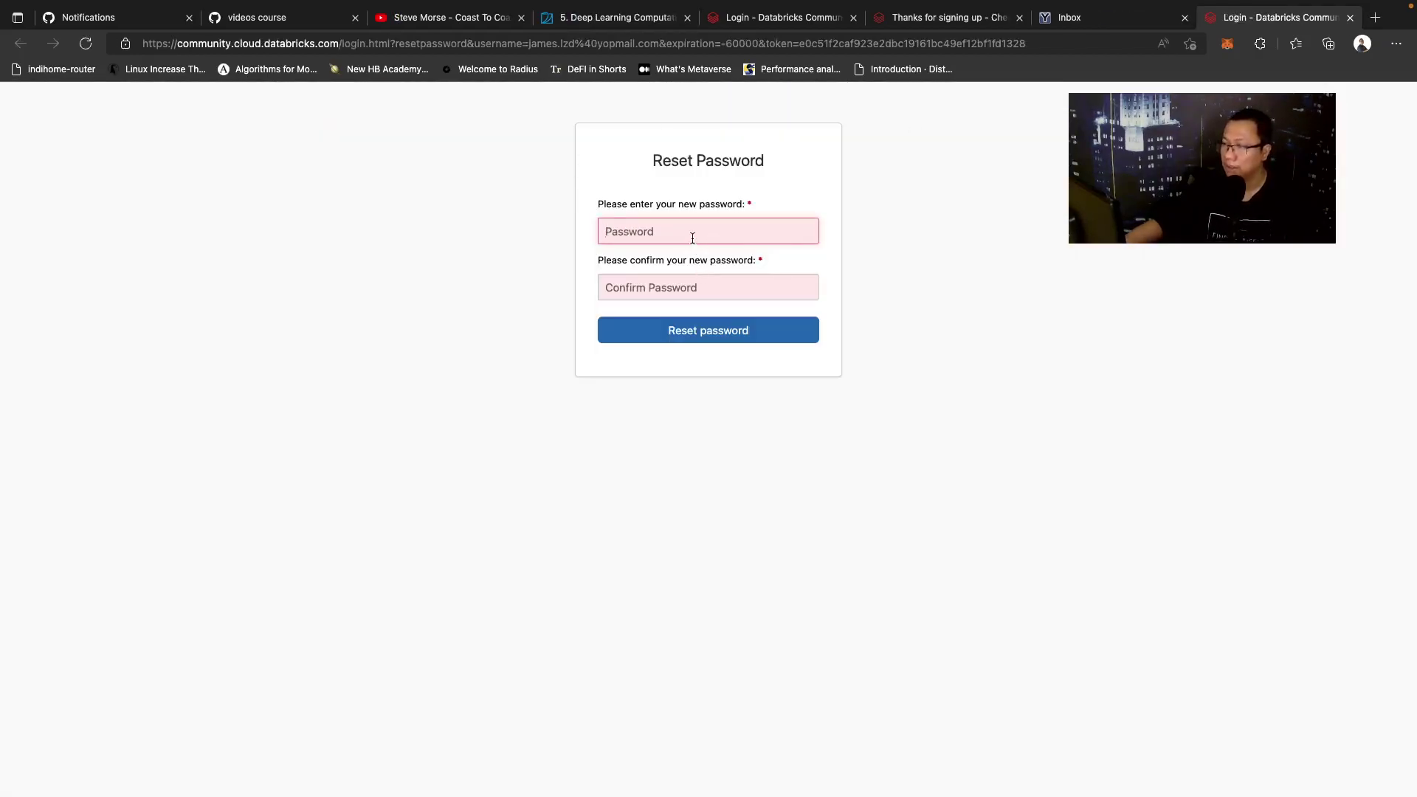
left_click(692, 237)
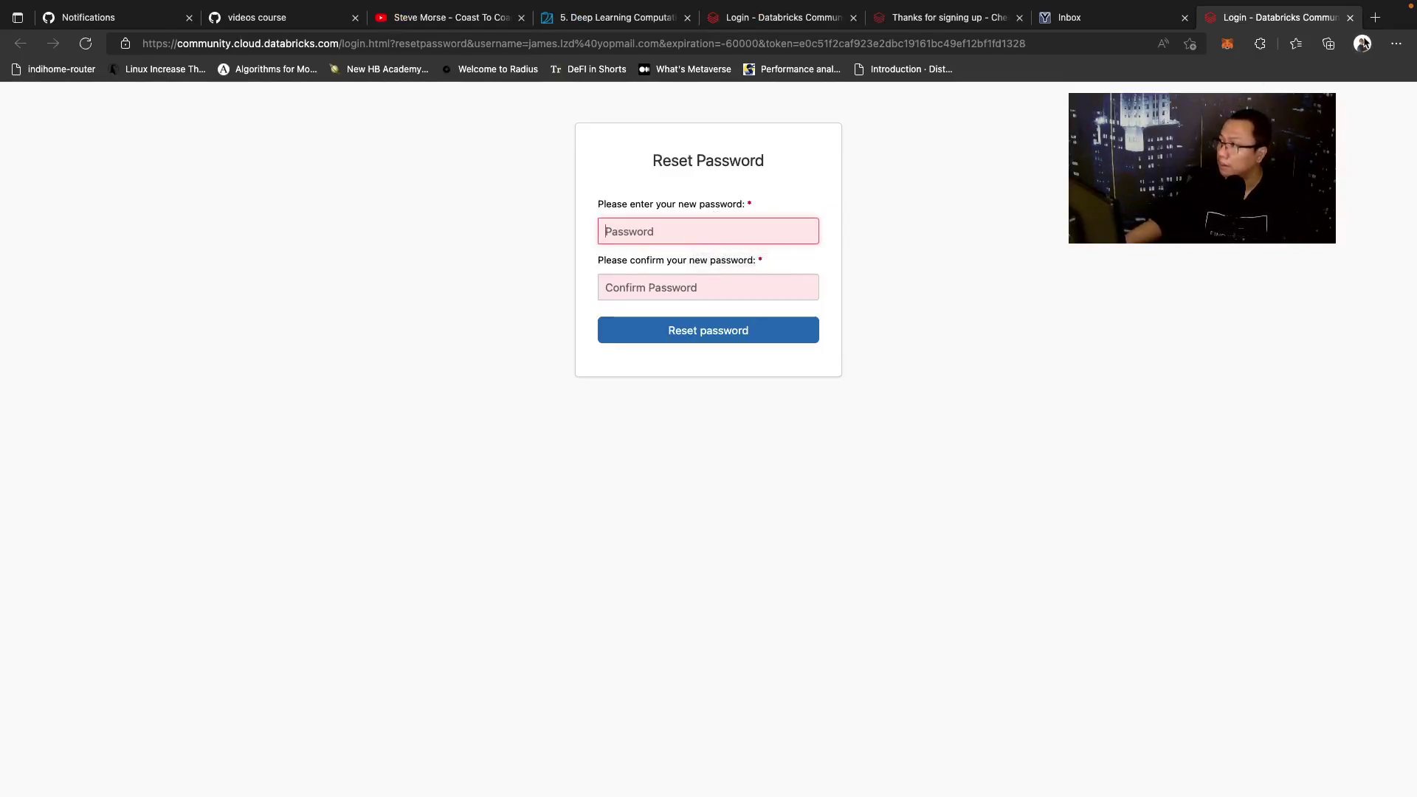
left_click(1375, 17)
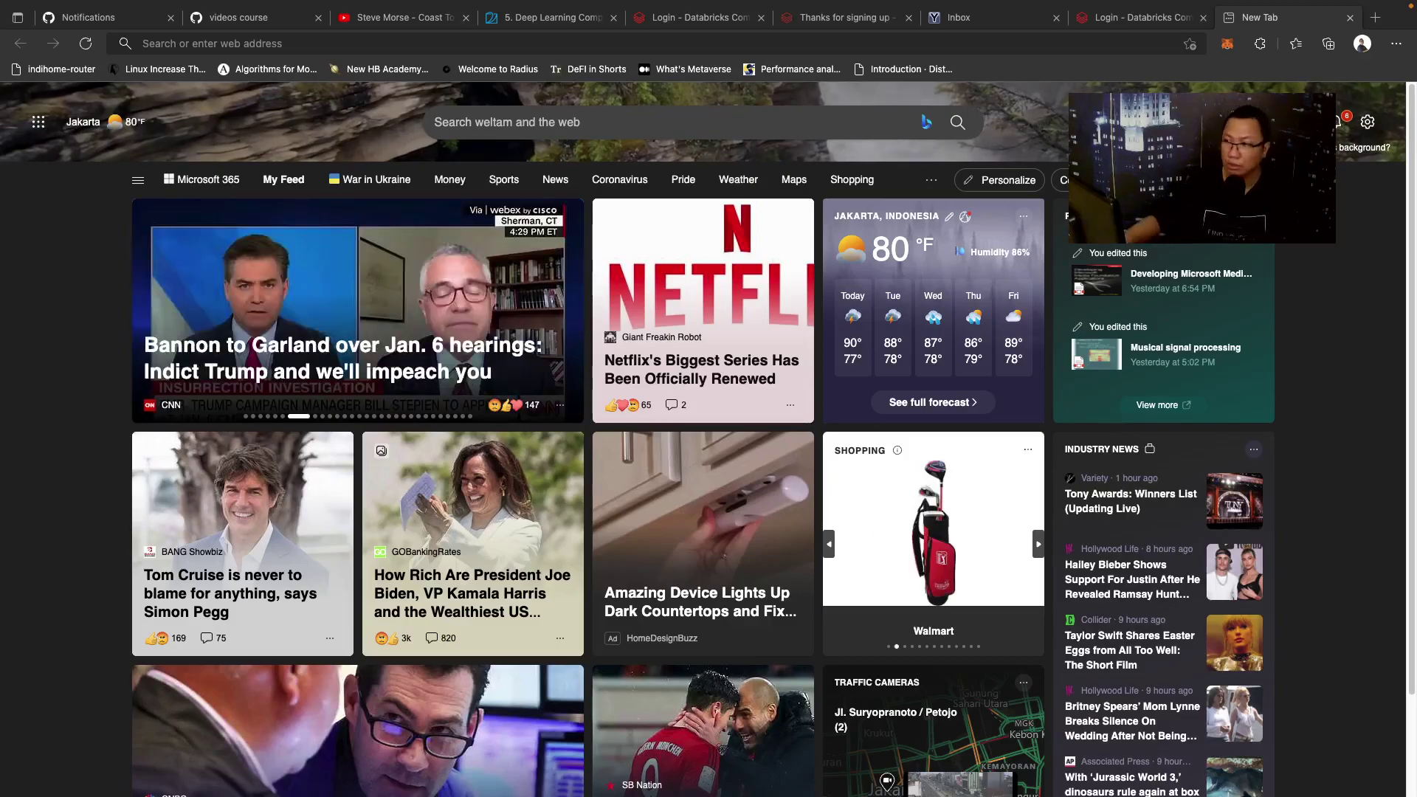
left_click(1105, 27)
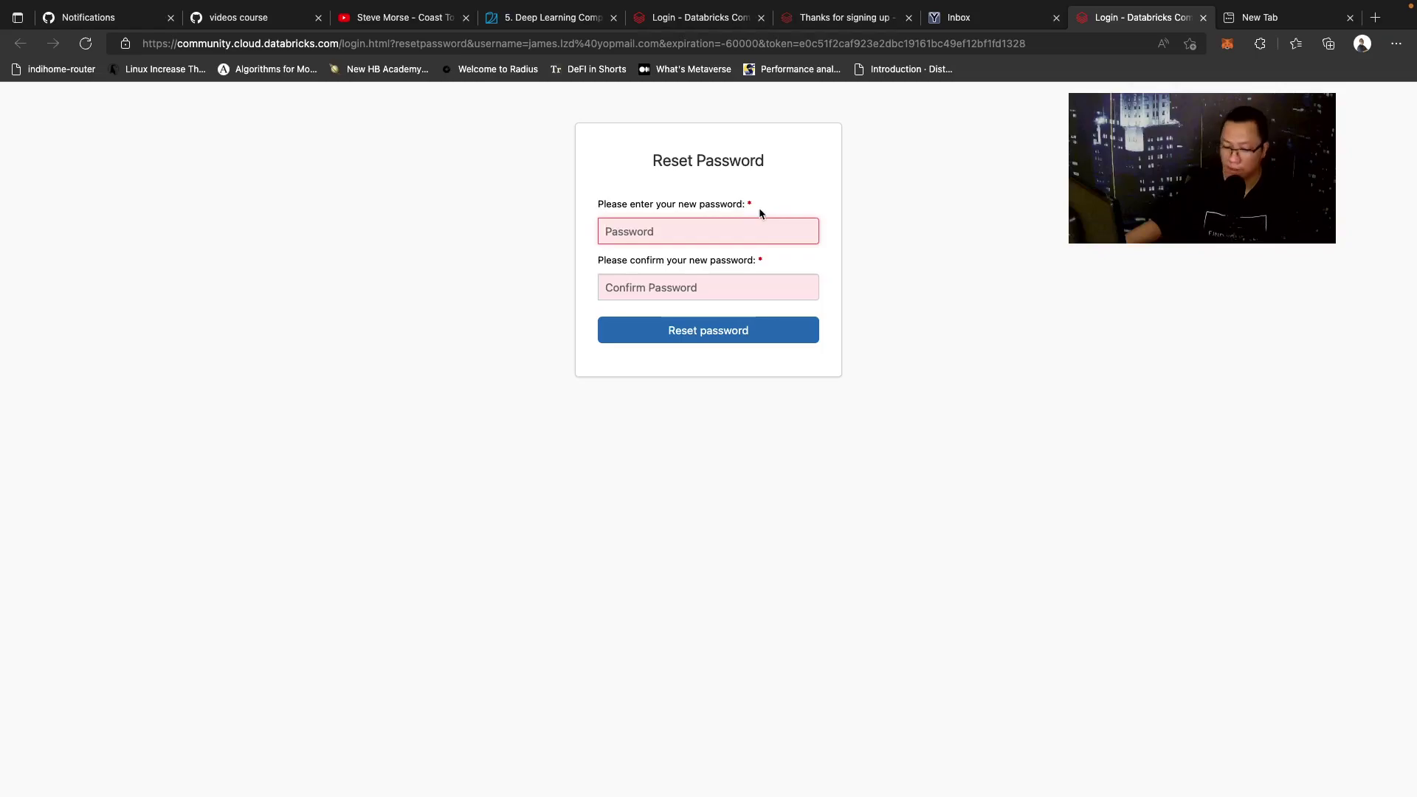
key("super+v")
left_click(738, 288)
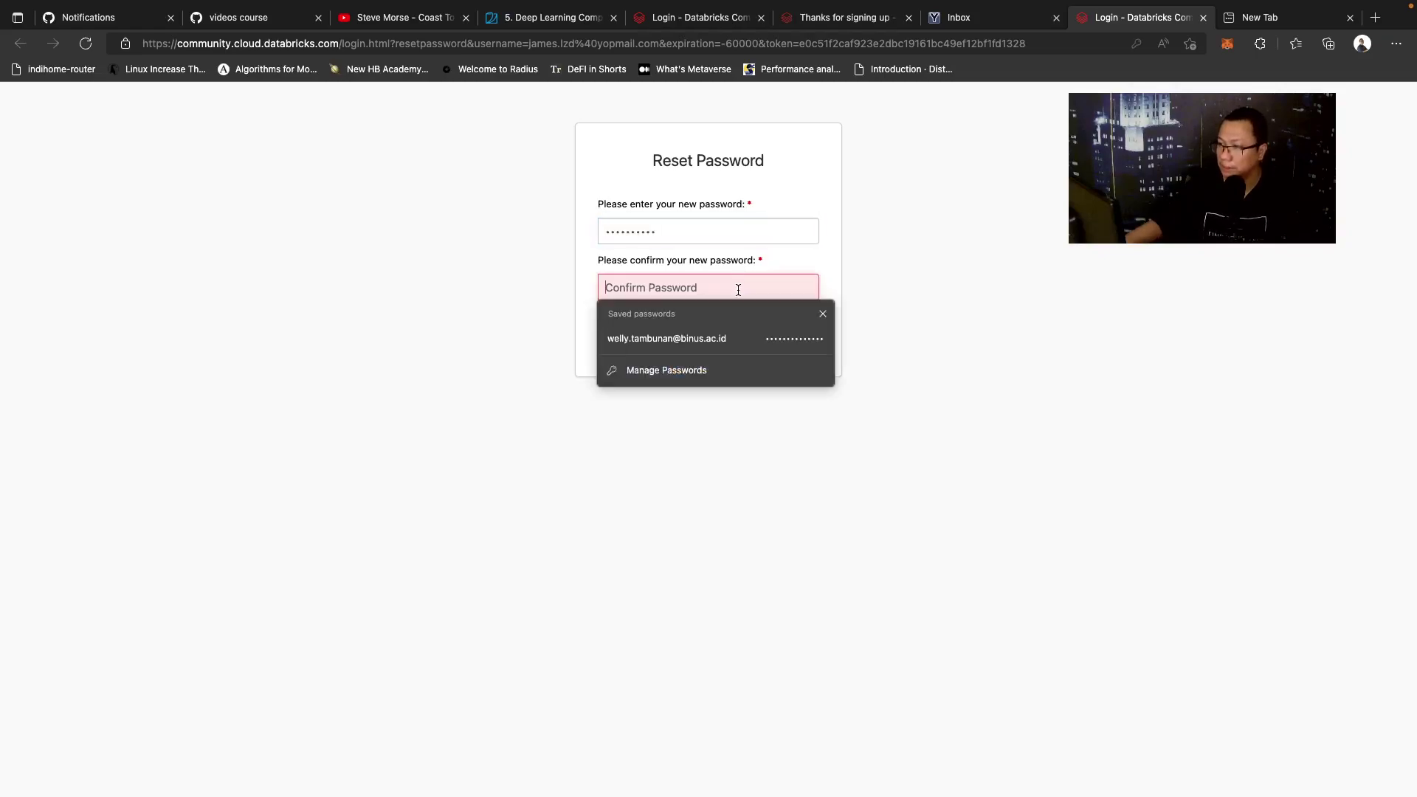
key("super+v")
left_click(964, 348)
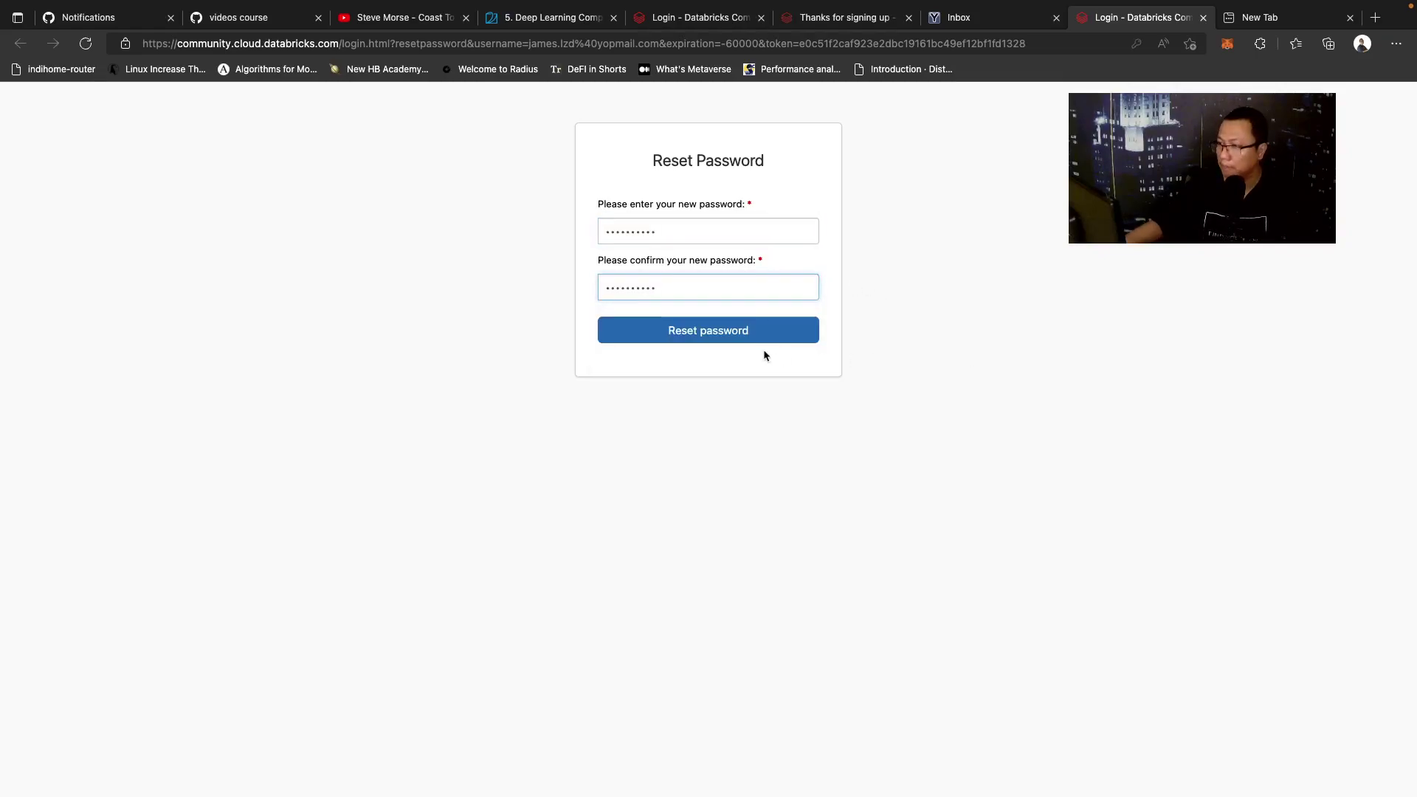
left_click(754, 341)
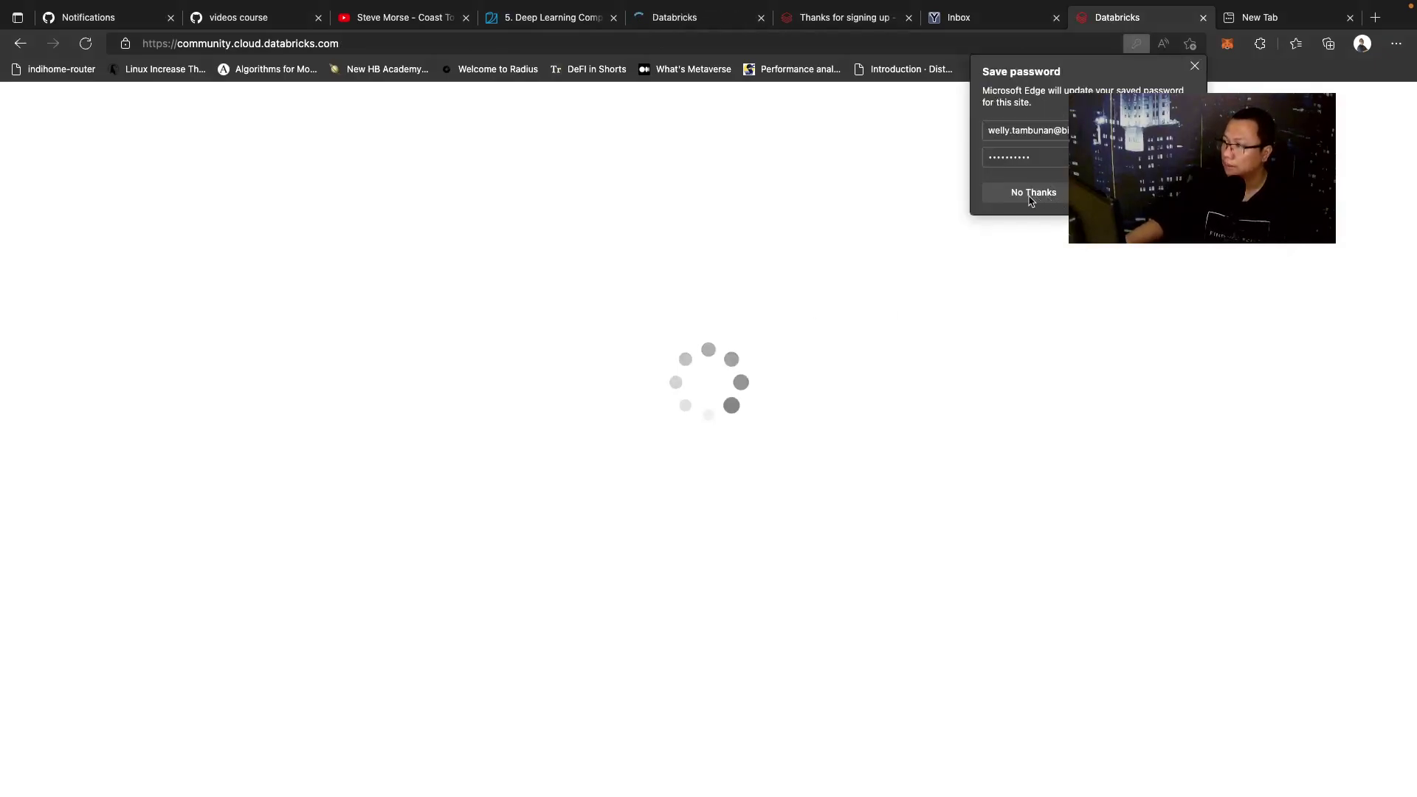
Step: Decline saving the password in the browser and dismiss the Community Edition upgrade banner
left_click(1033, 195)
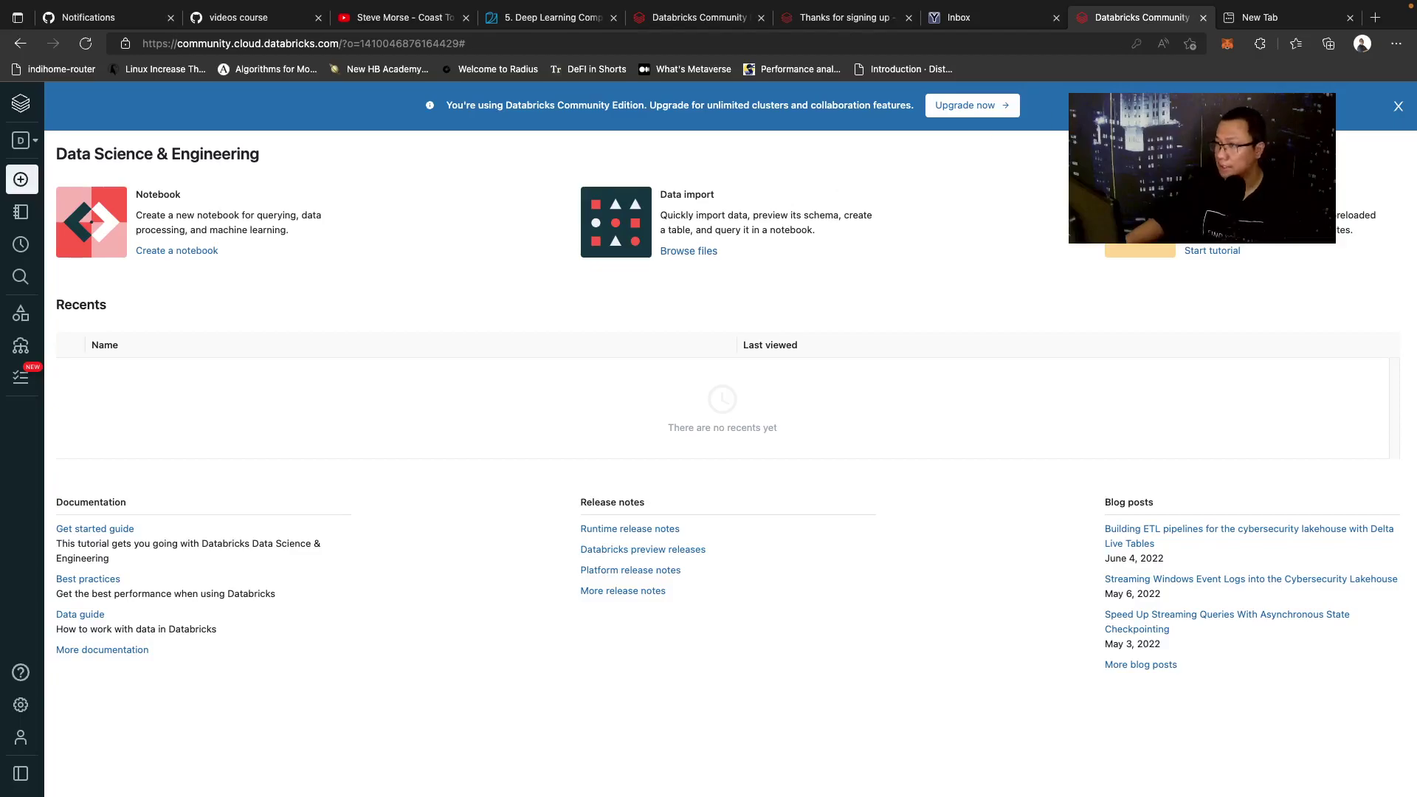
left_click(1399, 107)
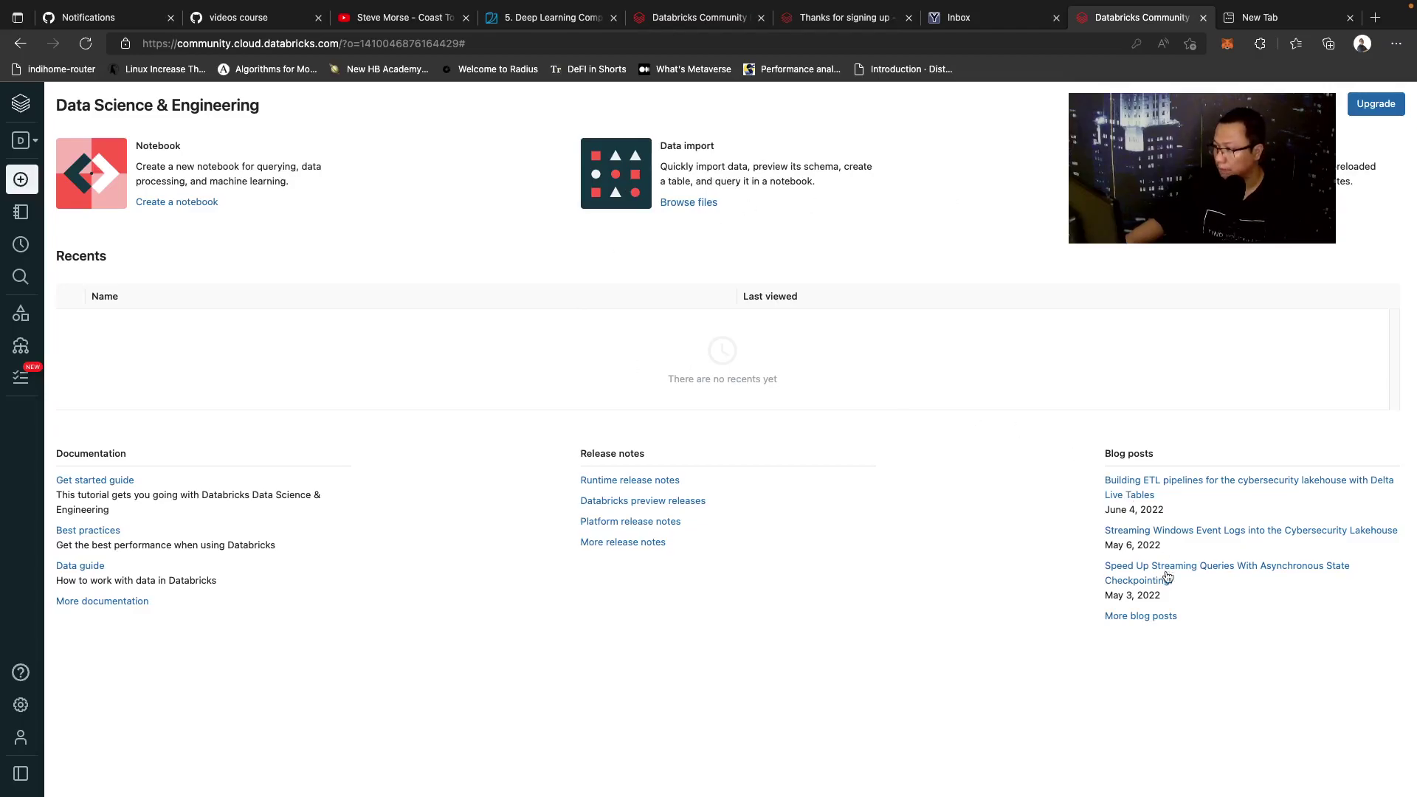
Step: Look through the available personas, the options of the Shared workspace folder, and the Data section's databases and tables
left_click(36, 142)
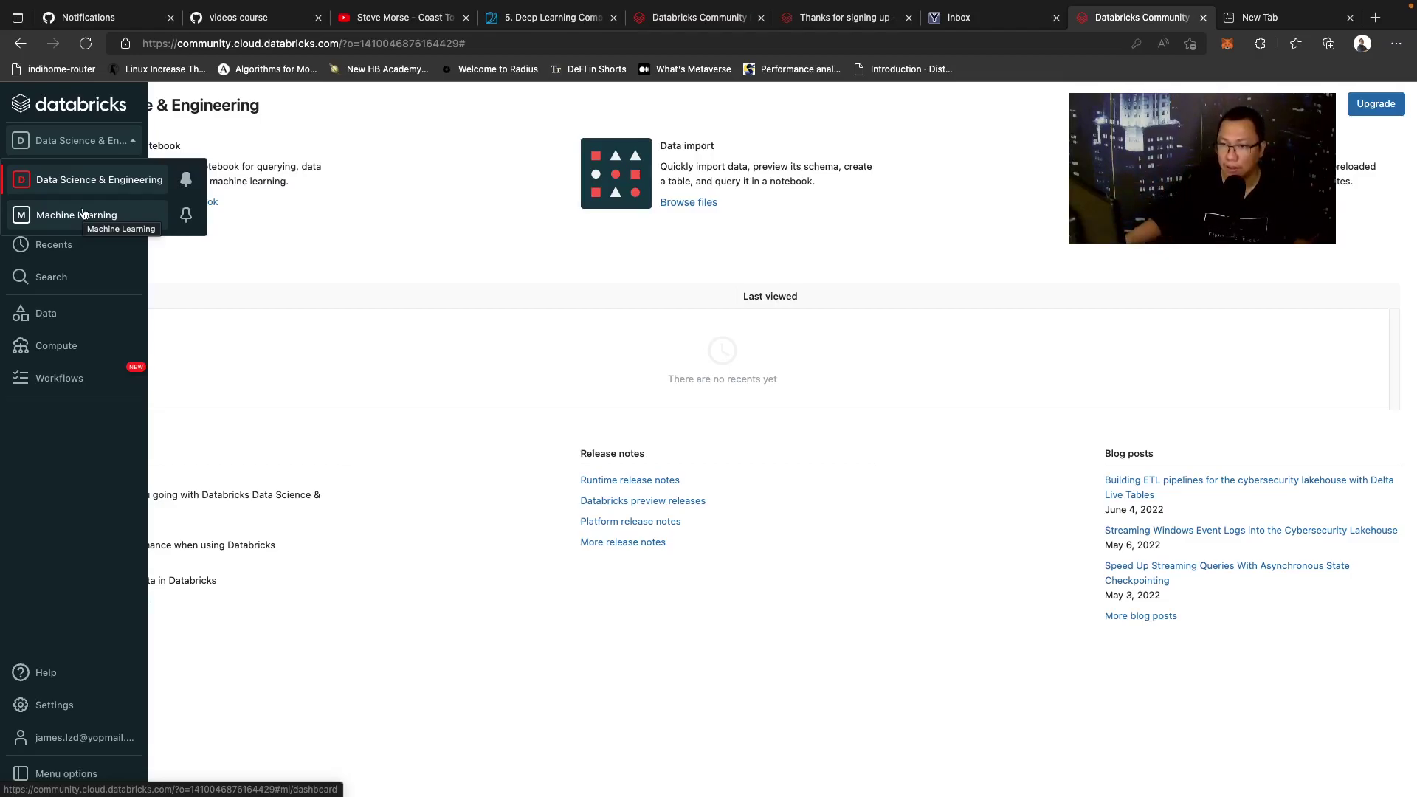
left_click(271, 287)
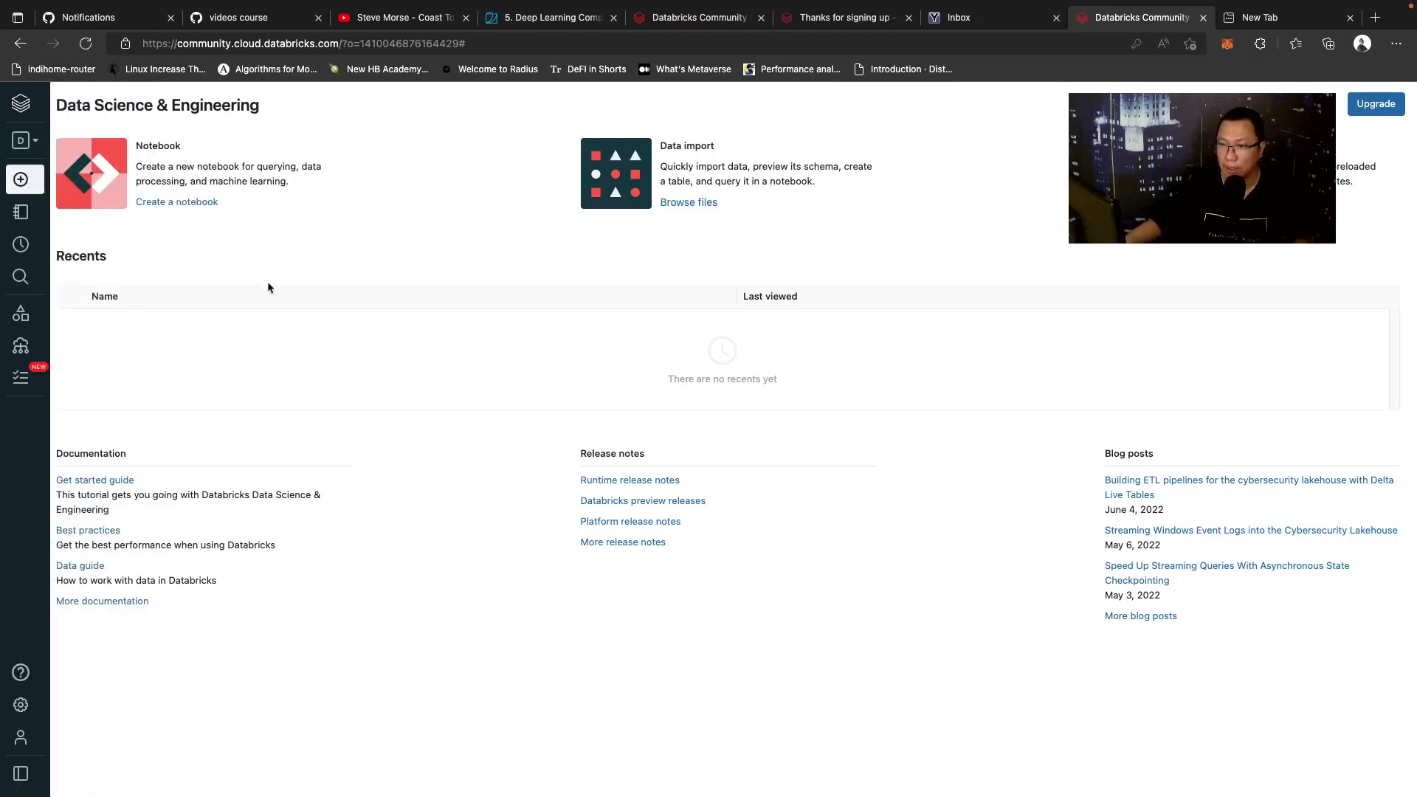
left_click(54, 216)
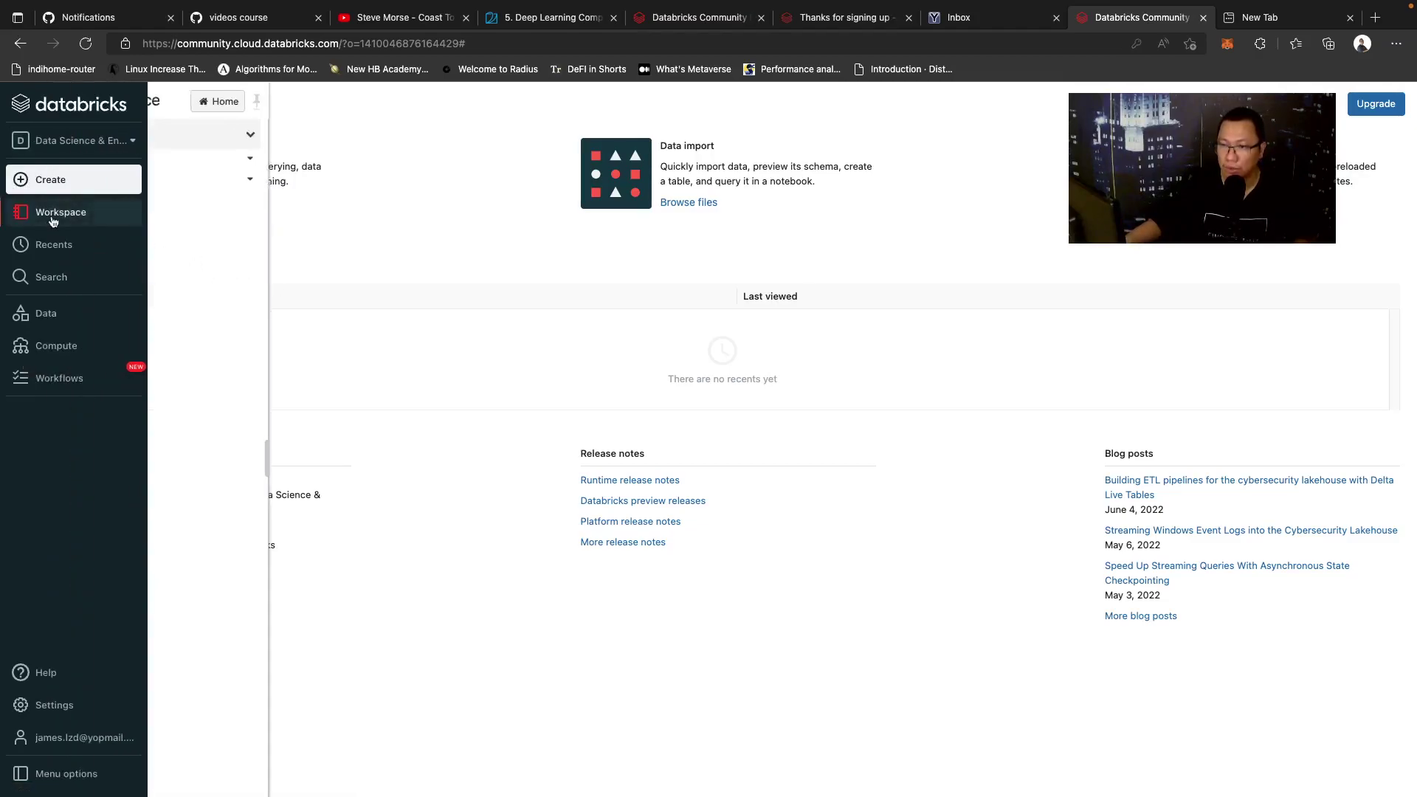
left_click(326, 159)
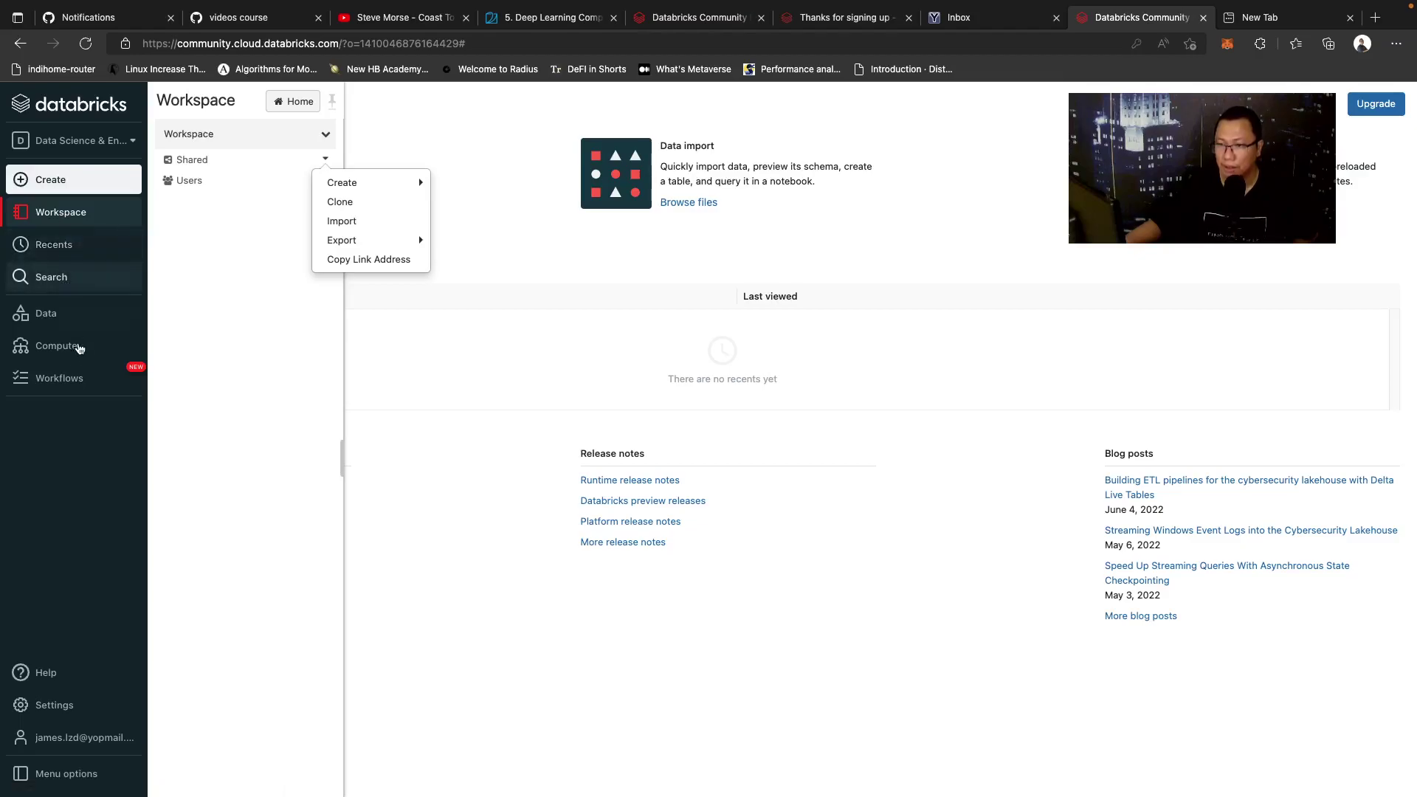
left_click(54, 318)
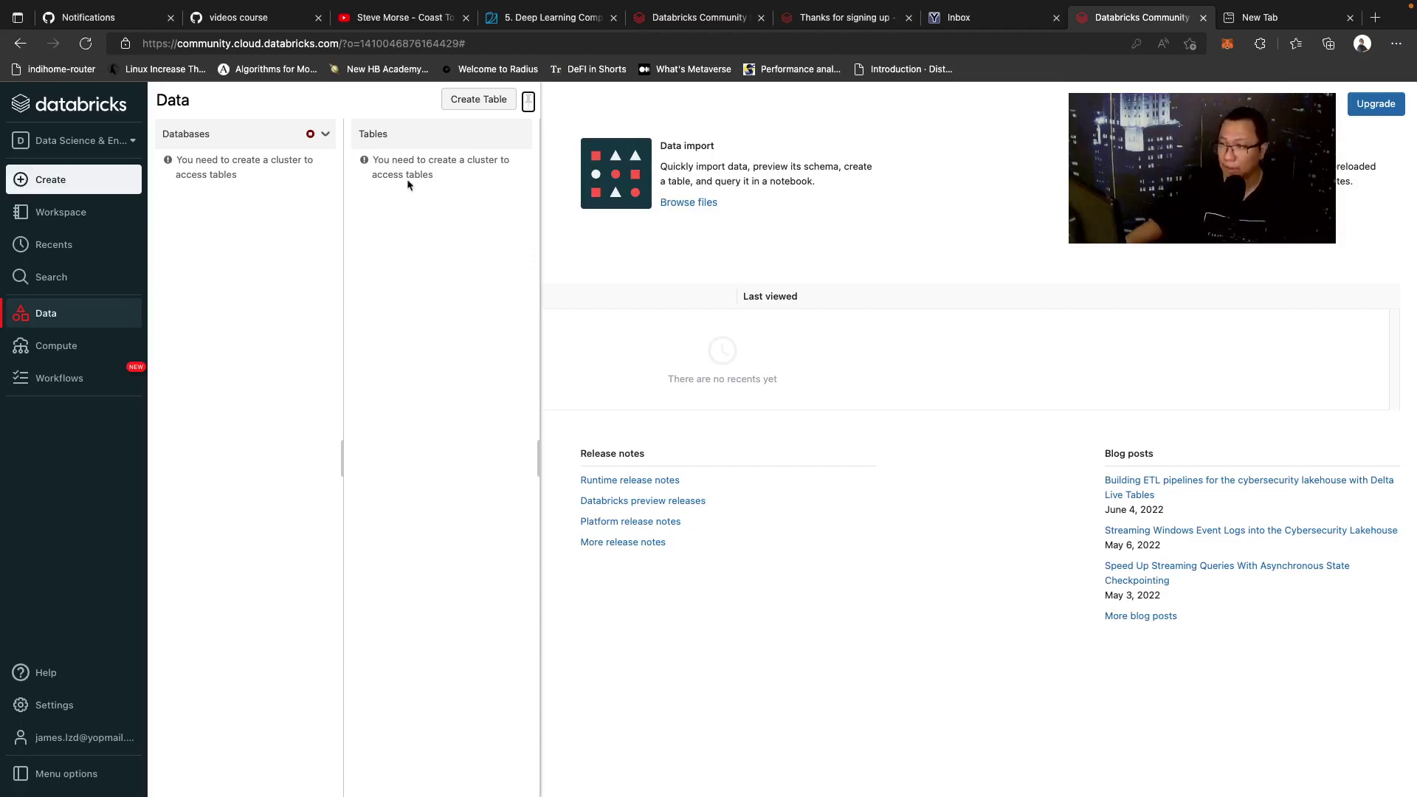
Step: Start a new all-purpose cluster in Compute and name it quicky
left_click(121, 344)
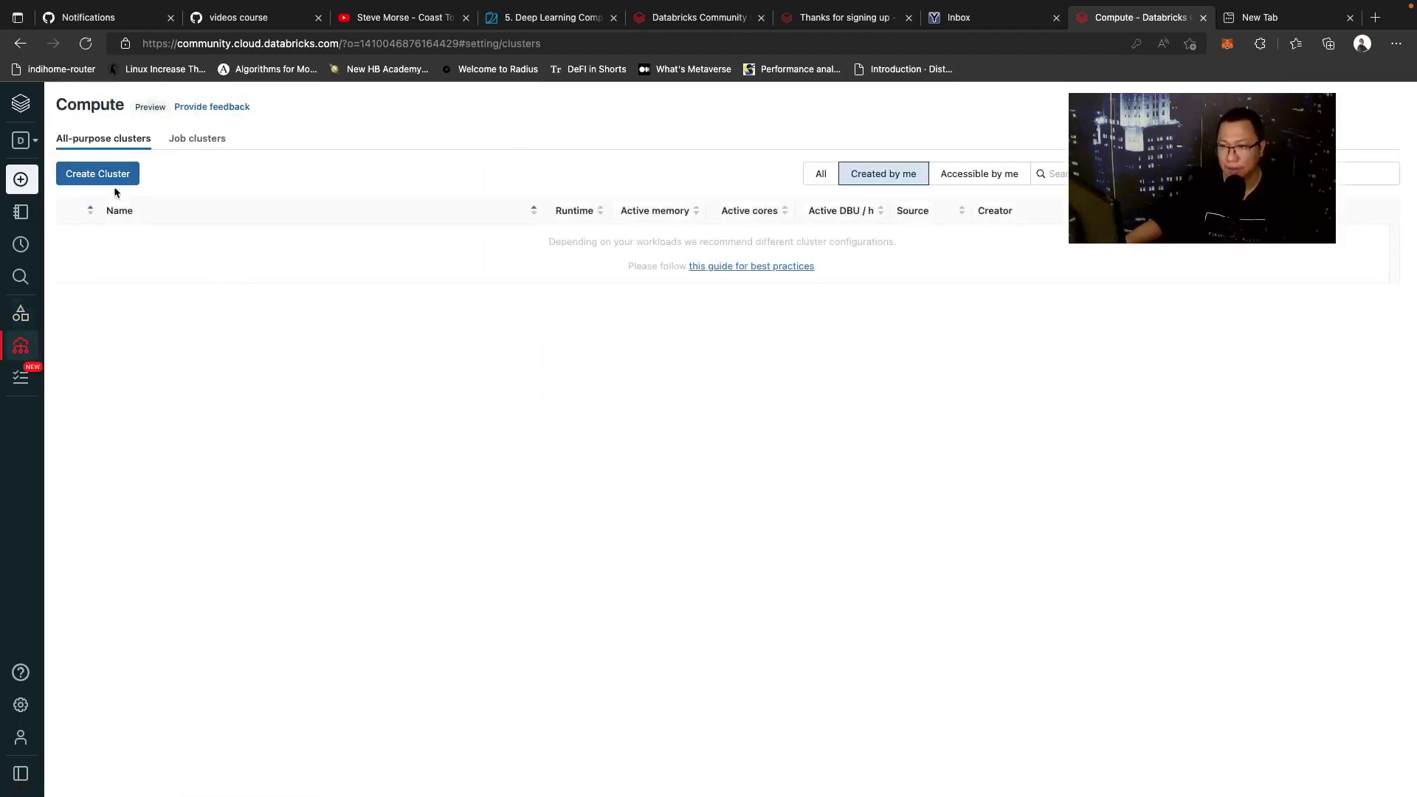
left_click(112, 176)
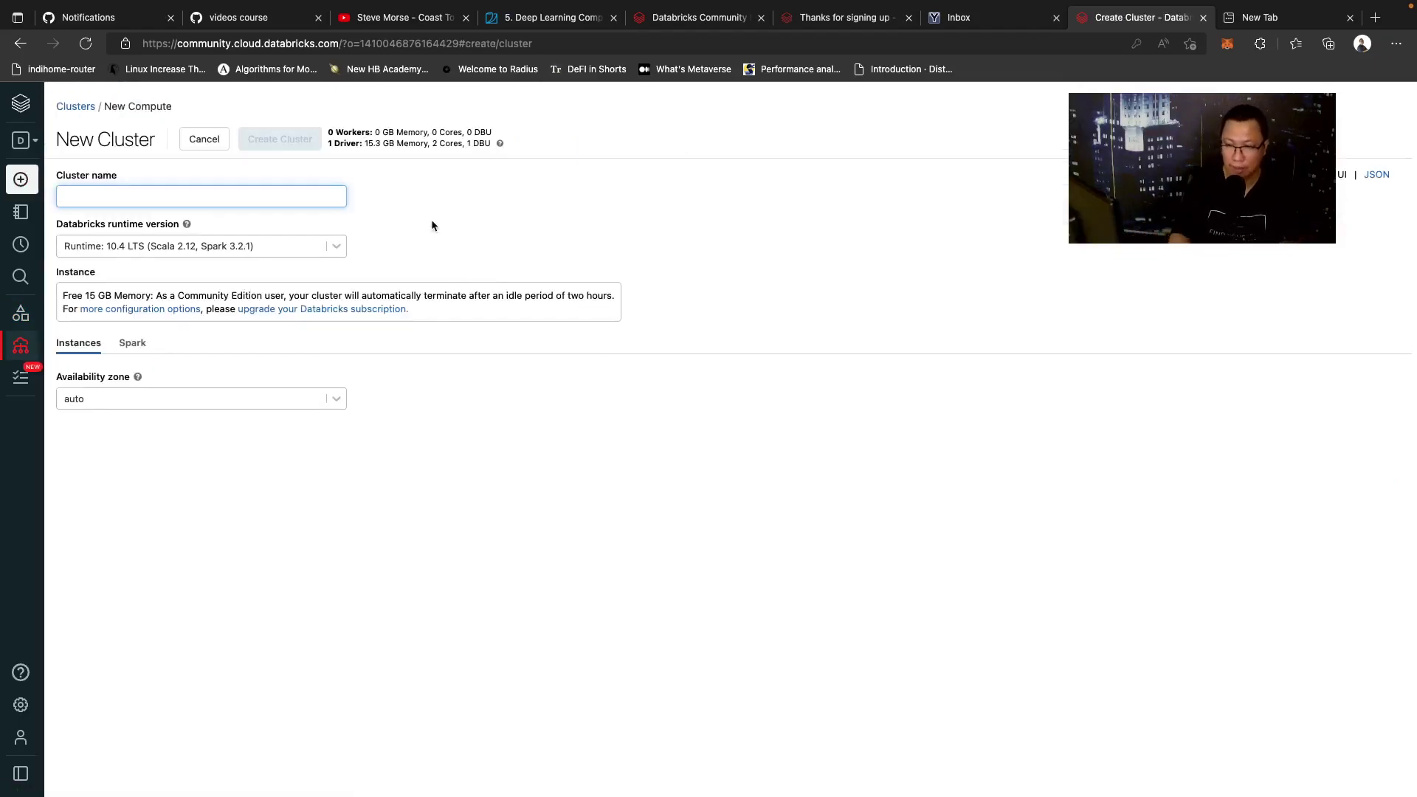
type("quicky")
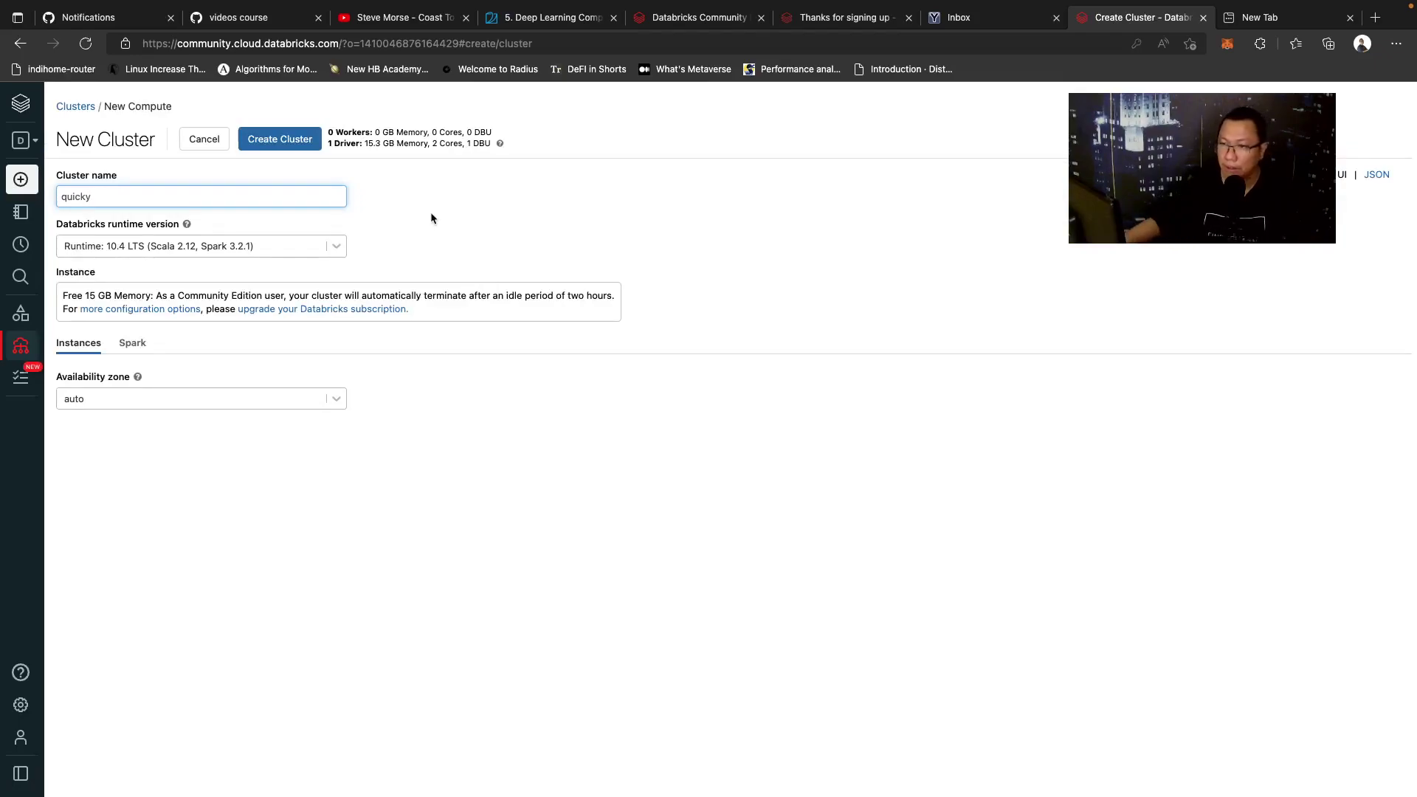
Step: Review the Databricks runtime versions offered for the new cluster and read the instance memory and auto-termination note up close
left_click(337, 251)
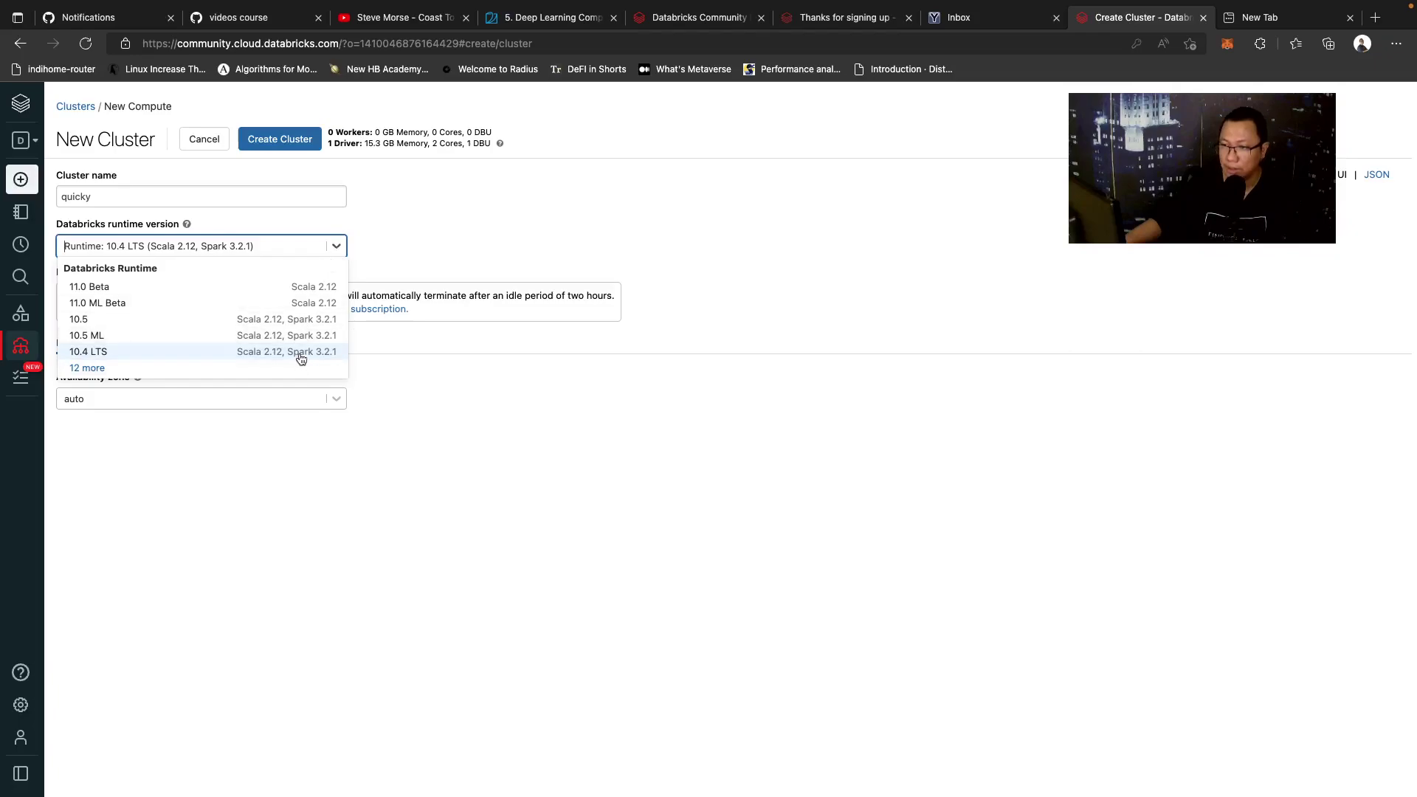
left_click(507, 228)
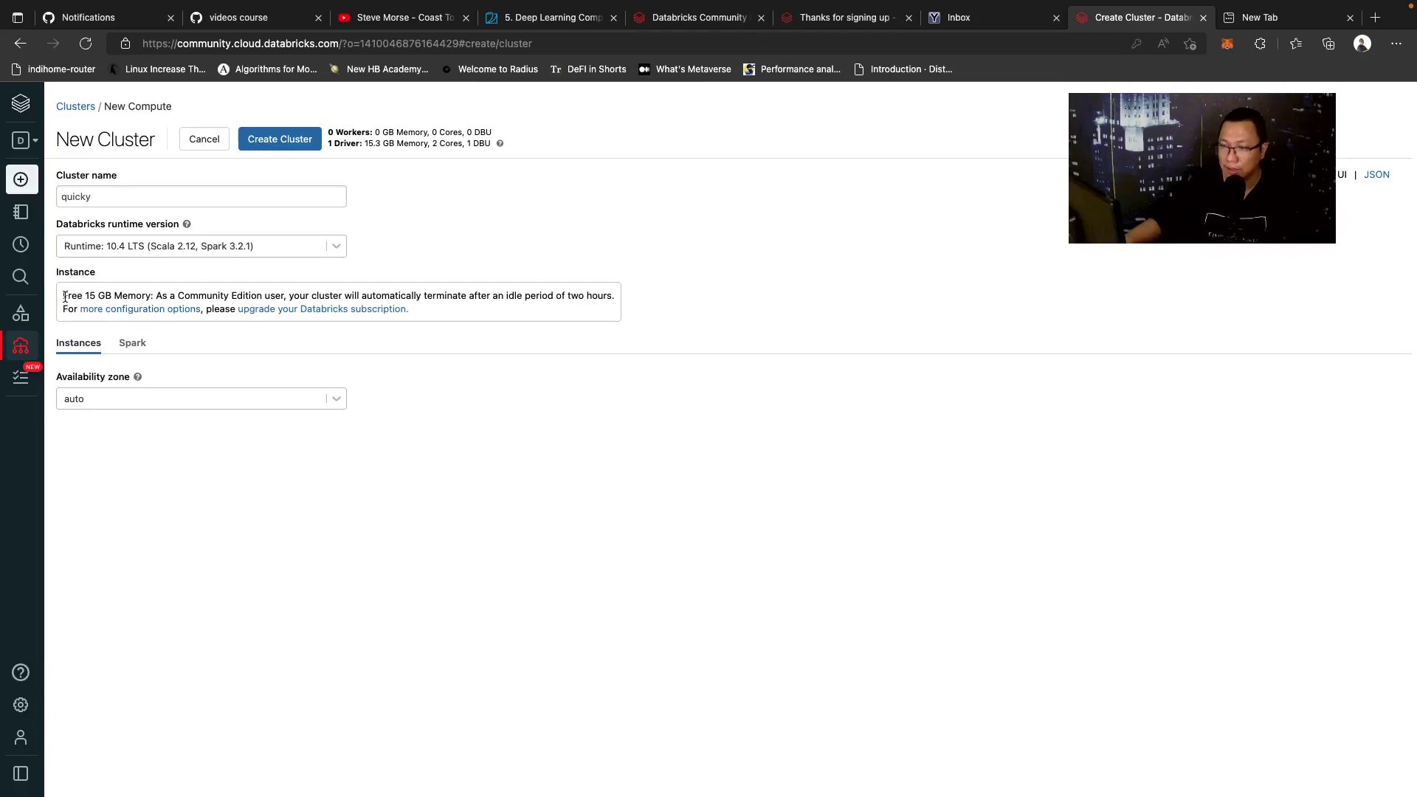
scroll(65, 296, "up", 5)
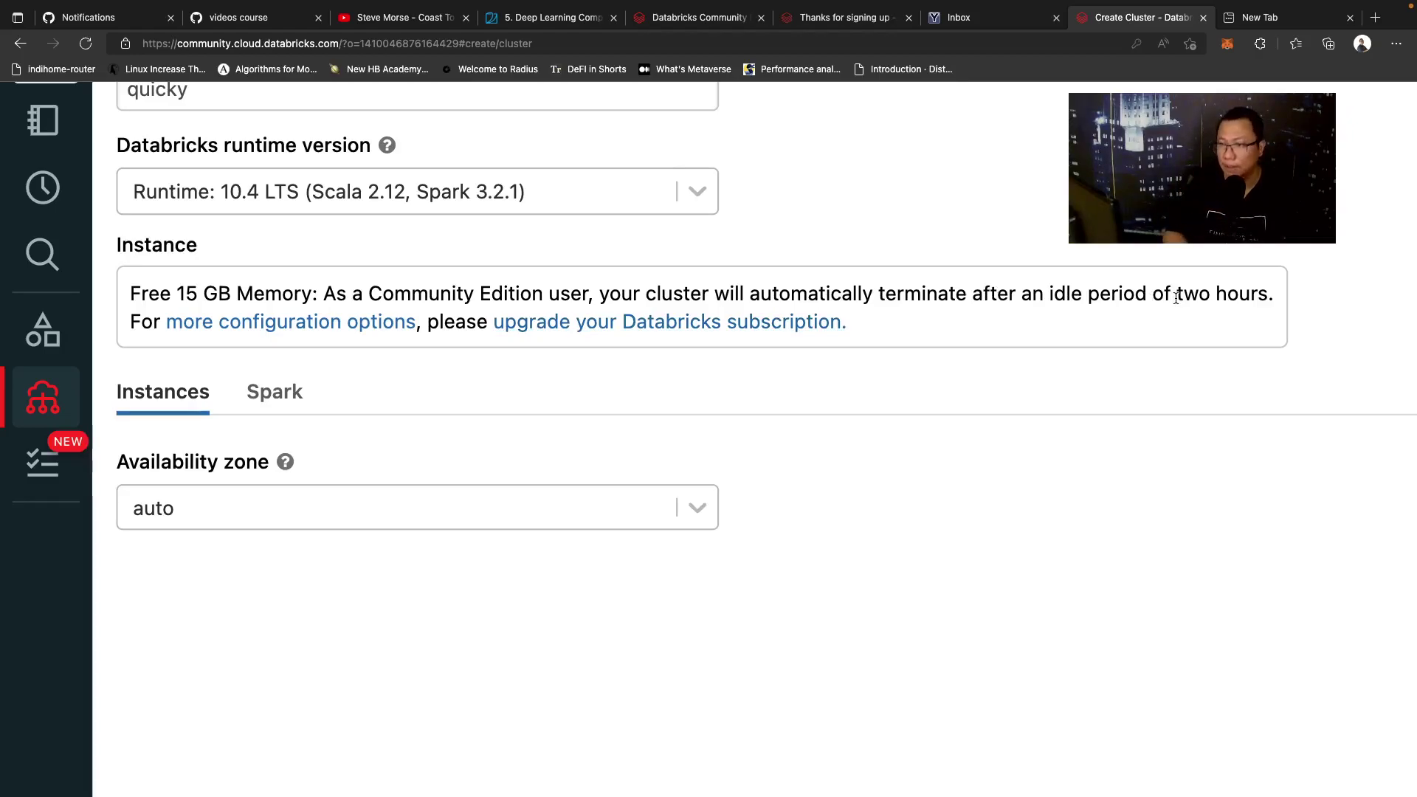
key("super+minus")
key("super+minus")
key("super+minus")
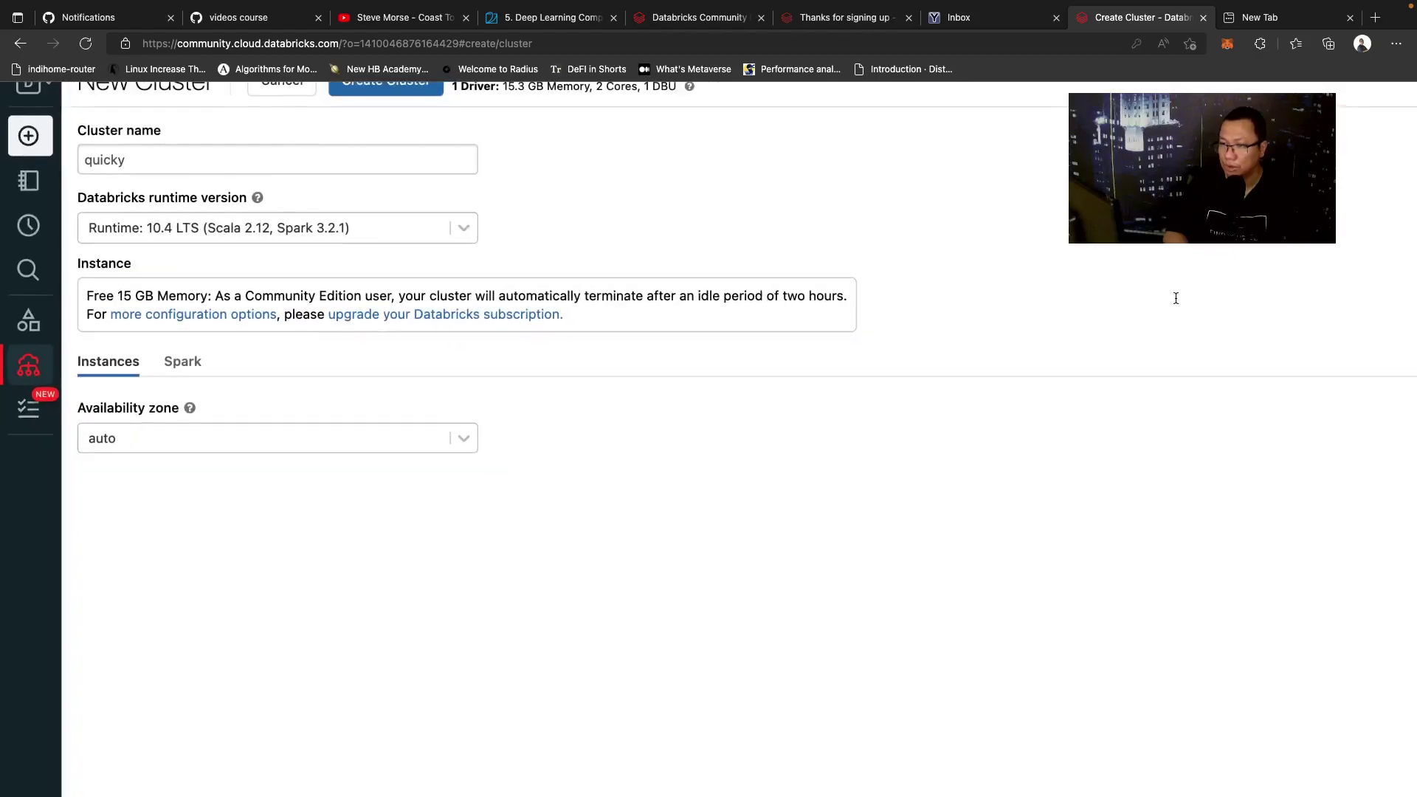
key("super+minus")
key("super+plus")
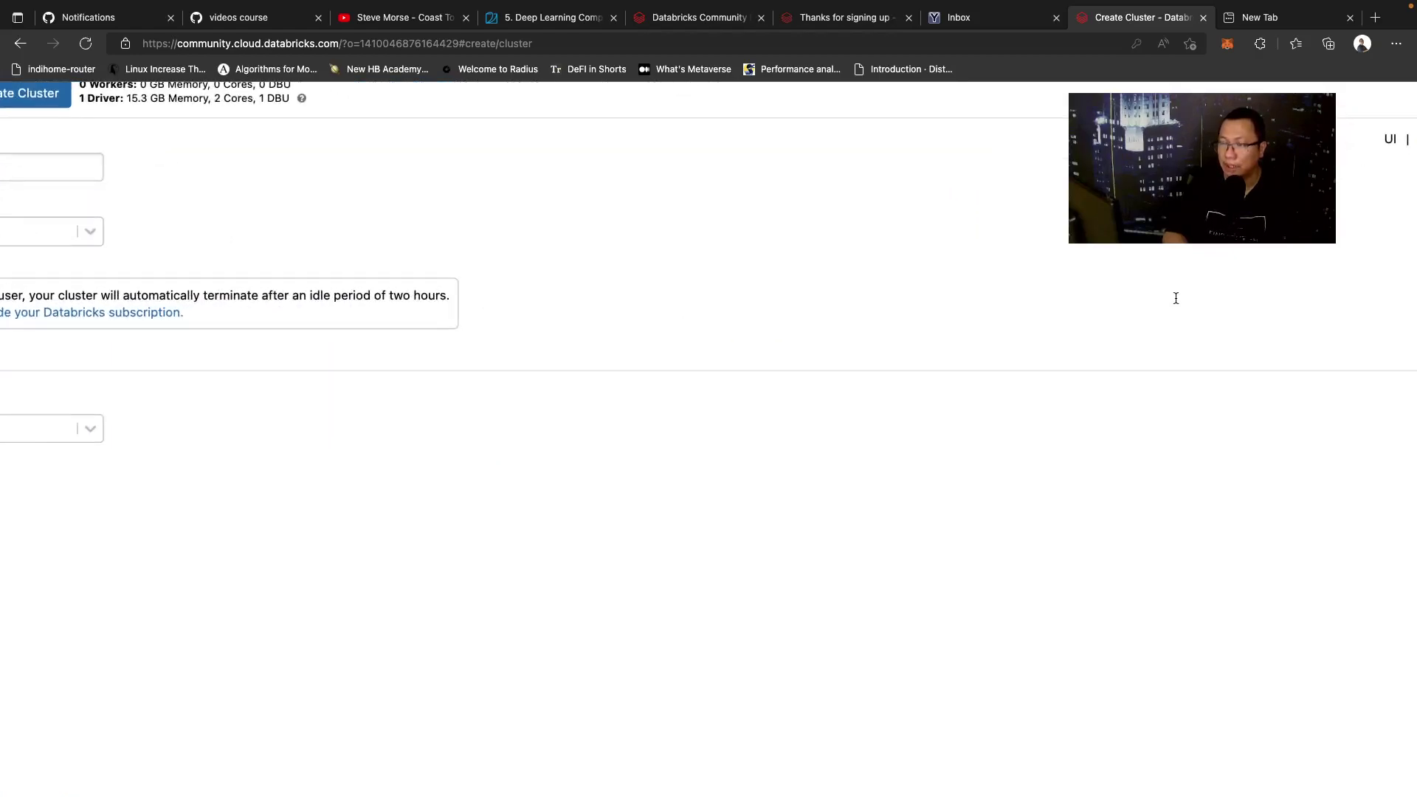
scroll(568, 352, "left", 1)
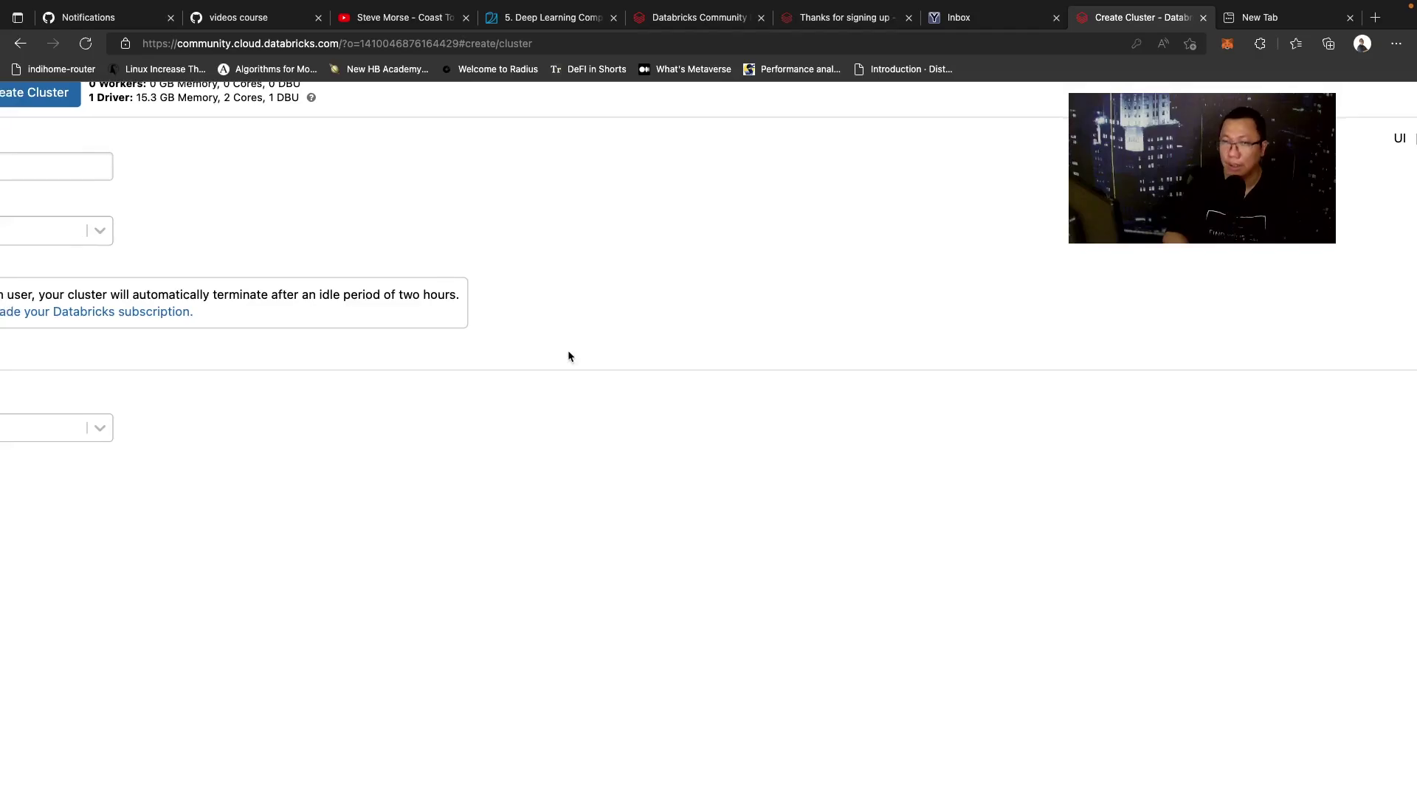
key("super+minus")
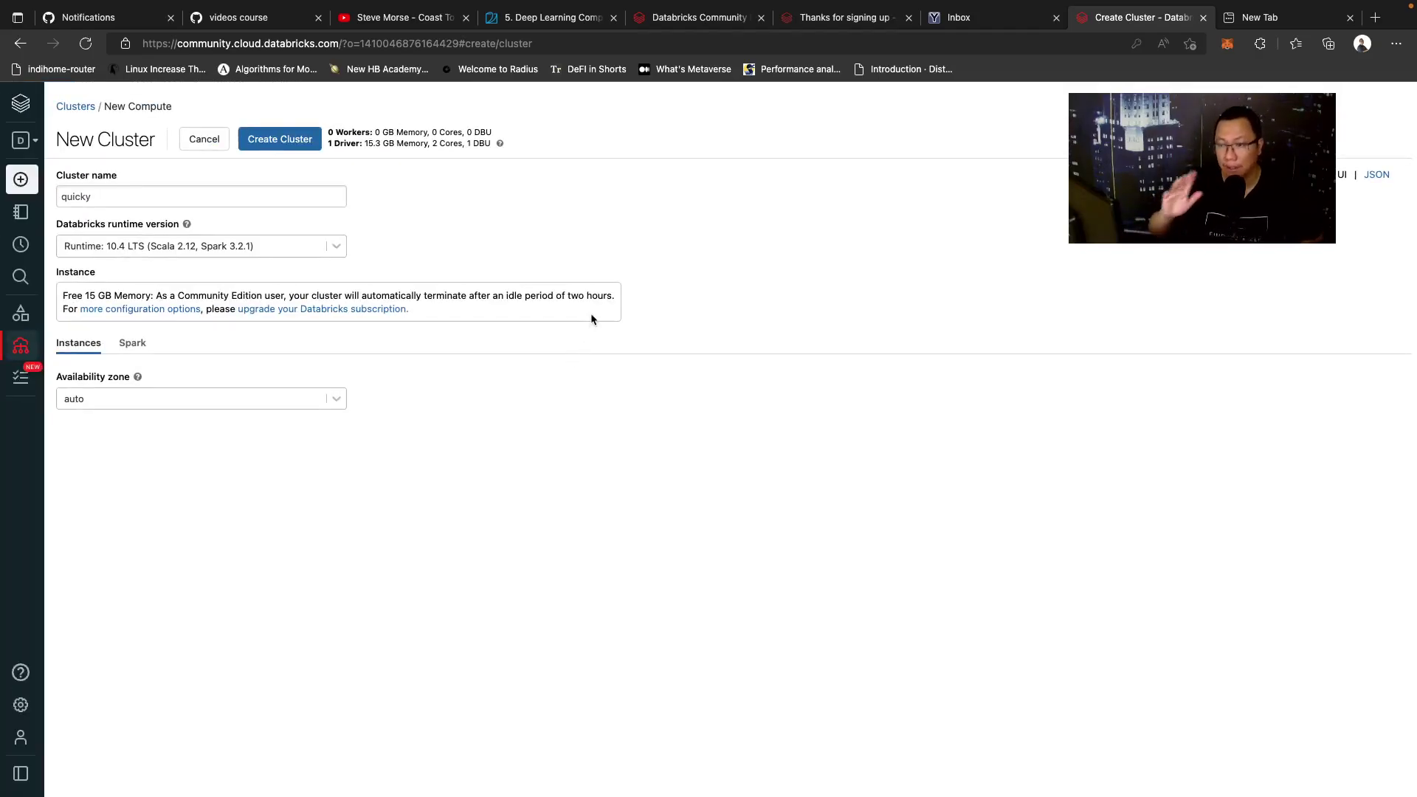
Step: Examine the new cluster's Spark config, environment variables and availability zone choices without changing them
left_click(139, 345)
left_click(340, 545)
left_click(197, 432)
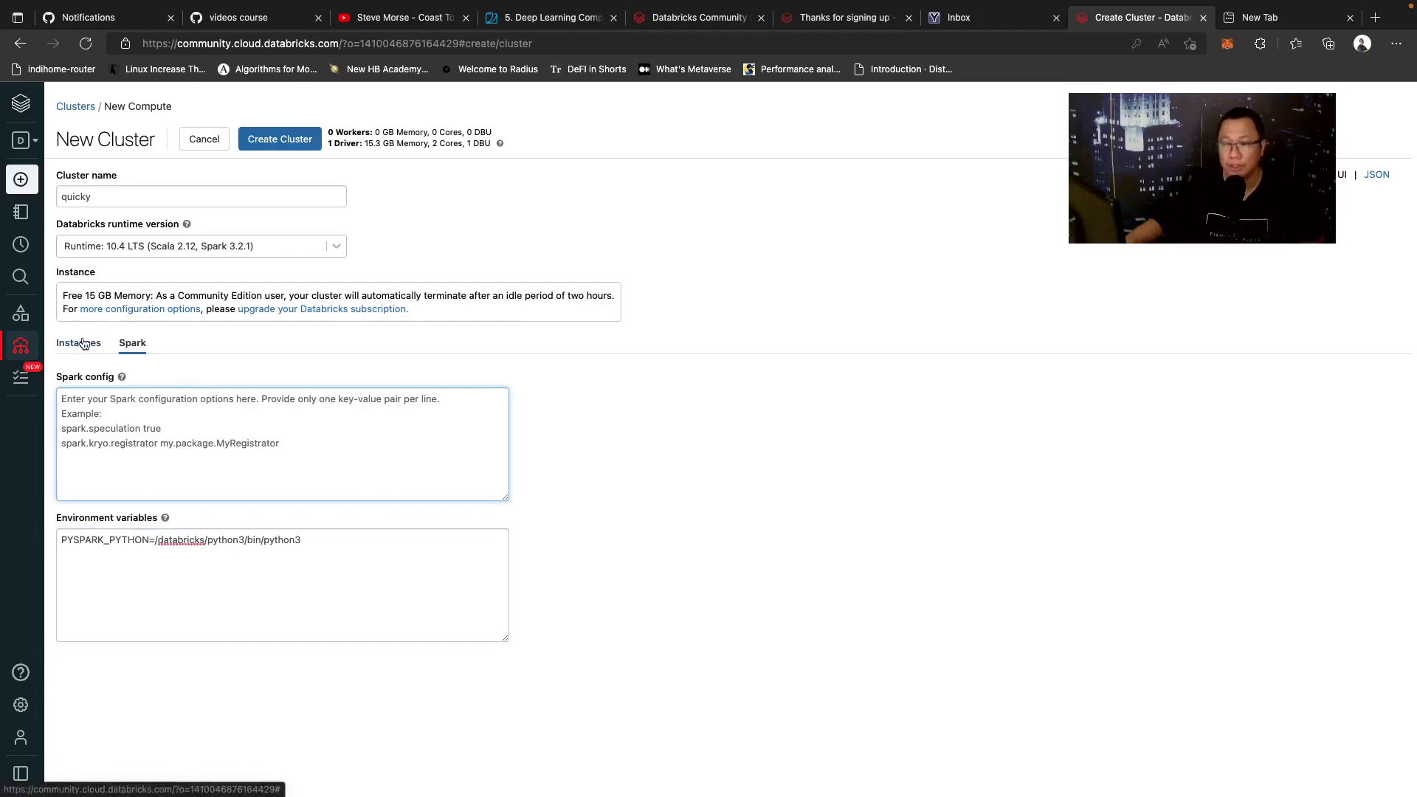
left_click(83, 344)
left_click(173, 397)
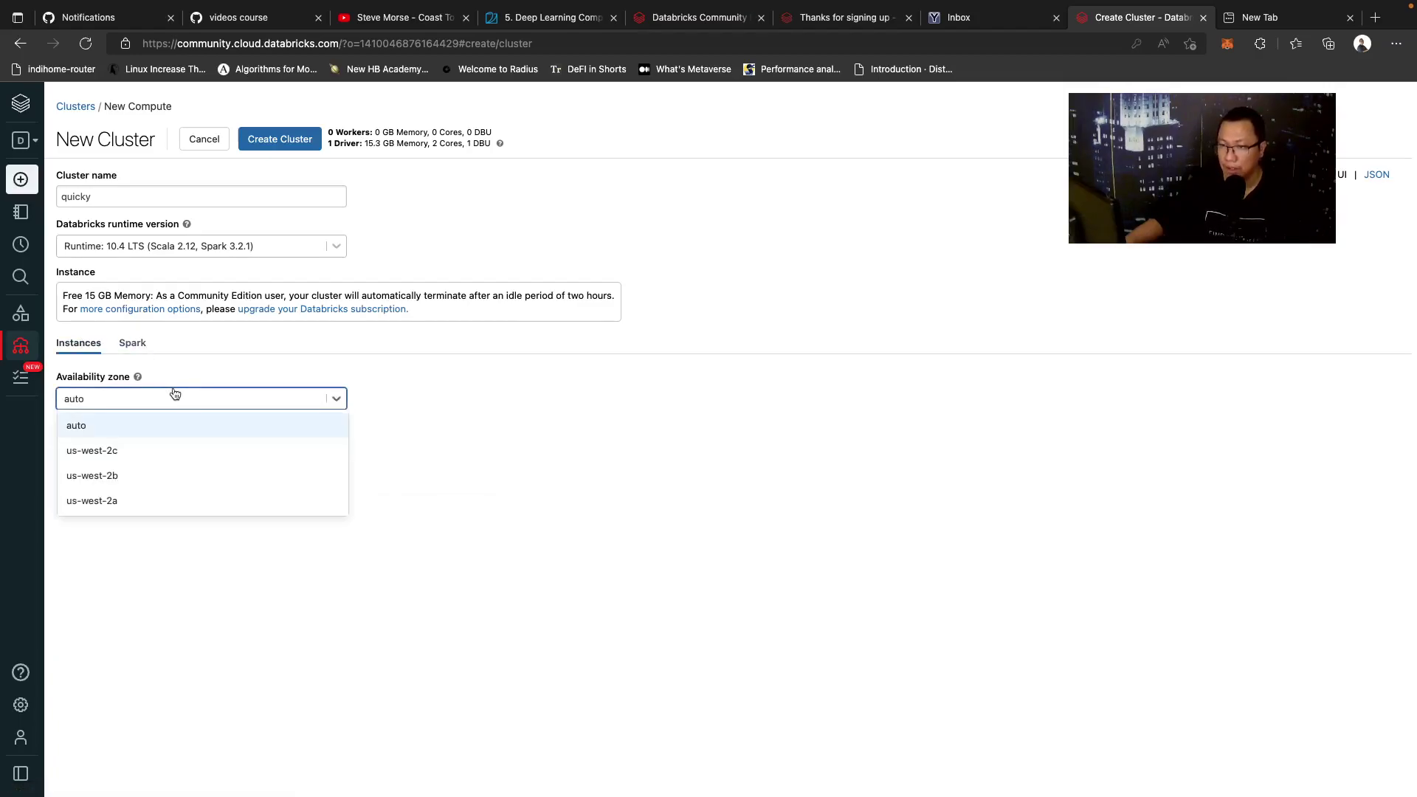
left_click(248, 355)
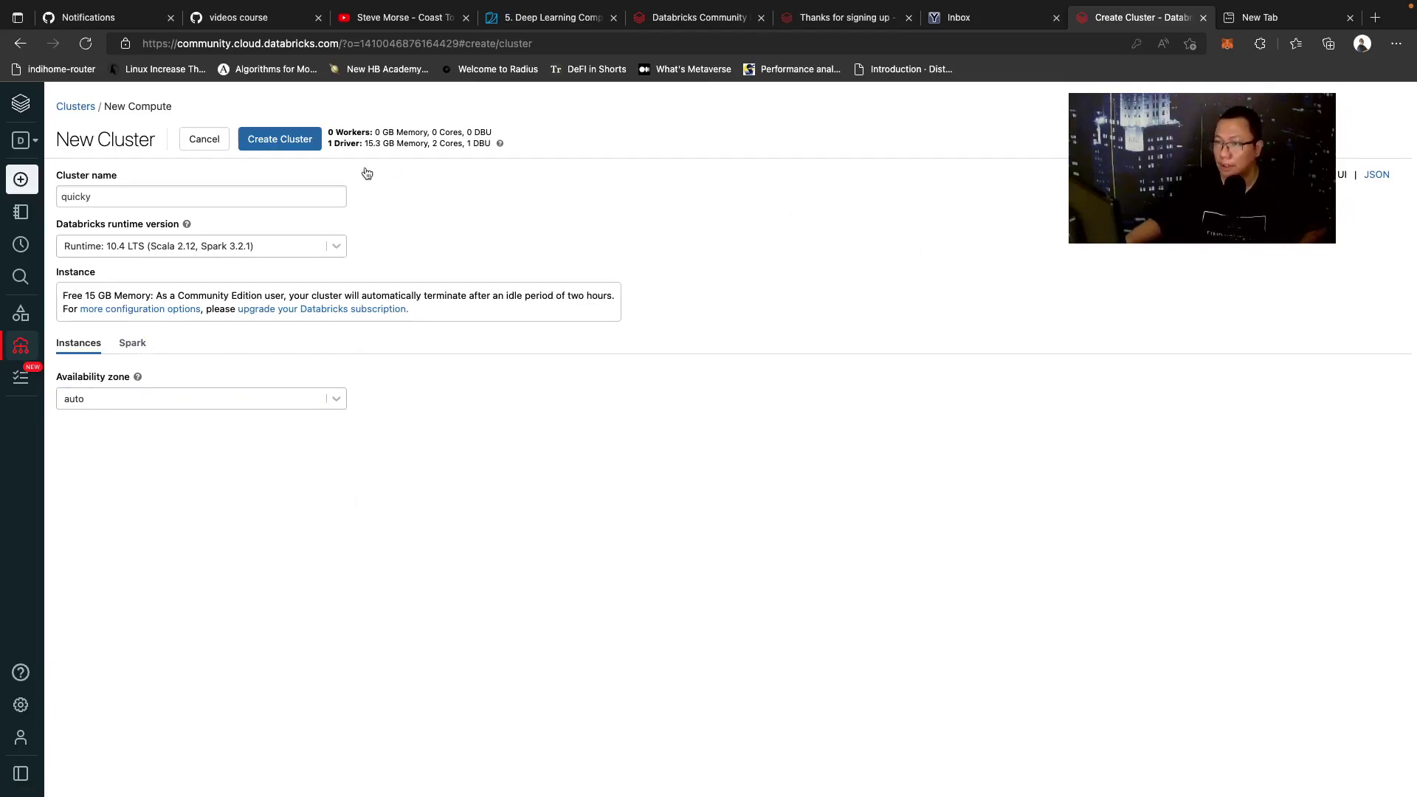
Step: Create the quicky cluster with runtime 10.4 LTS and availability zone auto, and check its startup status
left_click(251, 142)
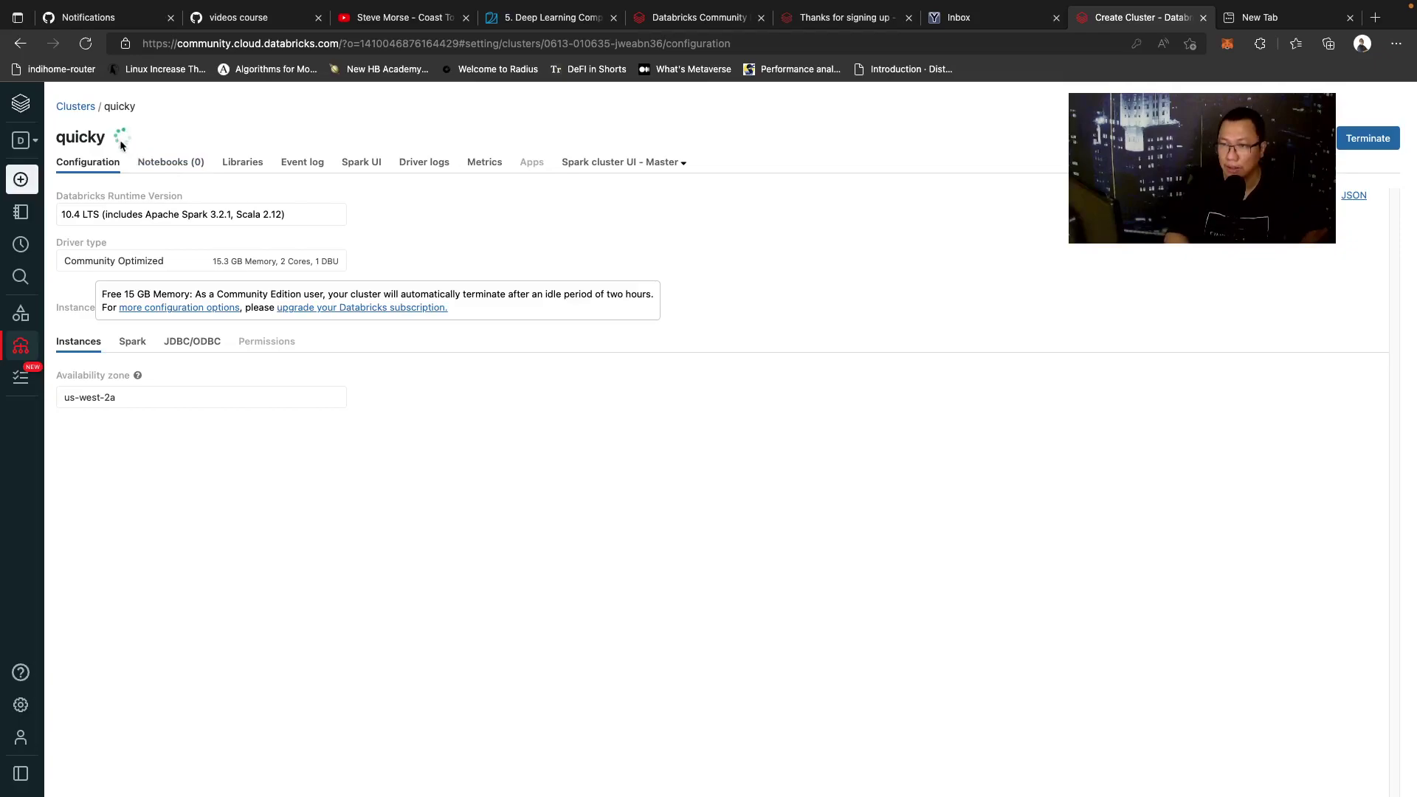
mouse_move(126, 140)
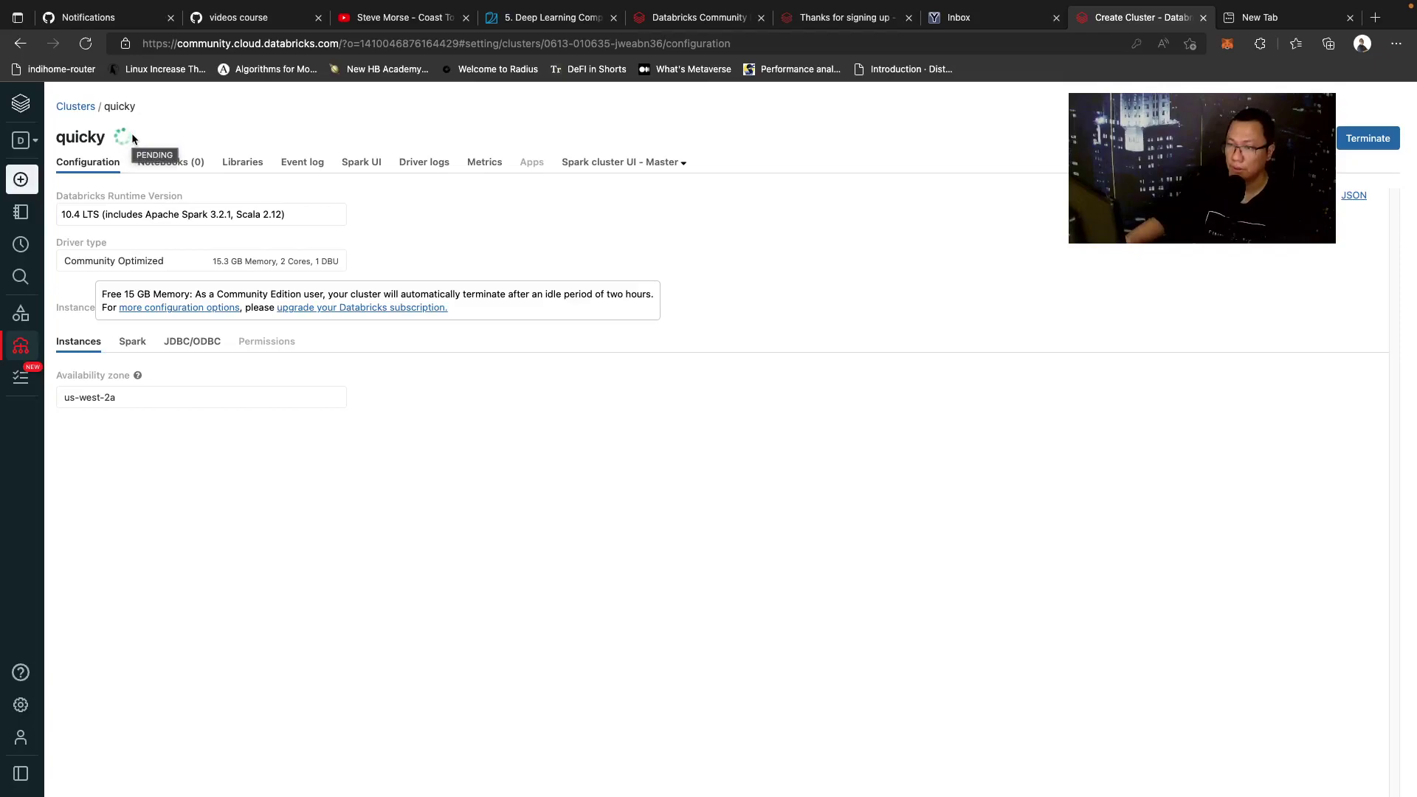
Step: Switch the workspace from Data Science & Engineering to the Machine Learning persona
mouse_move(44, 373)
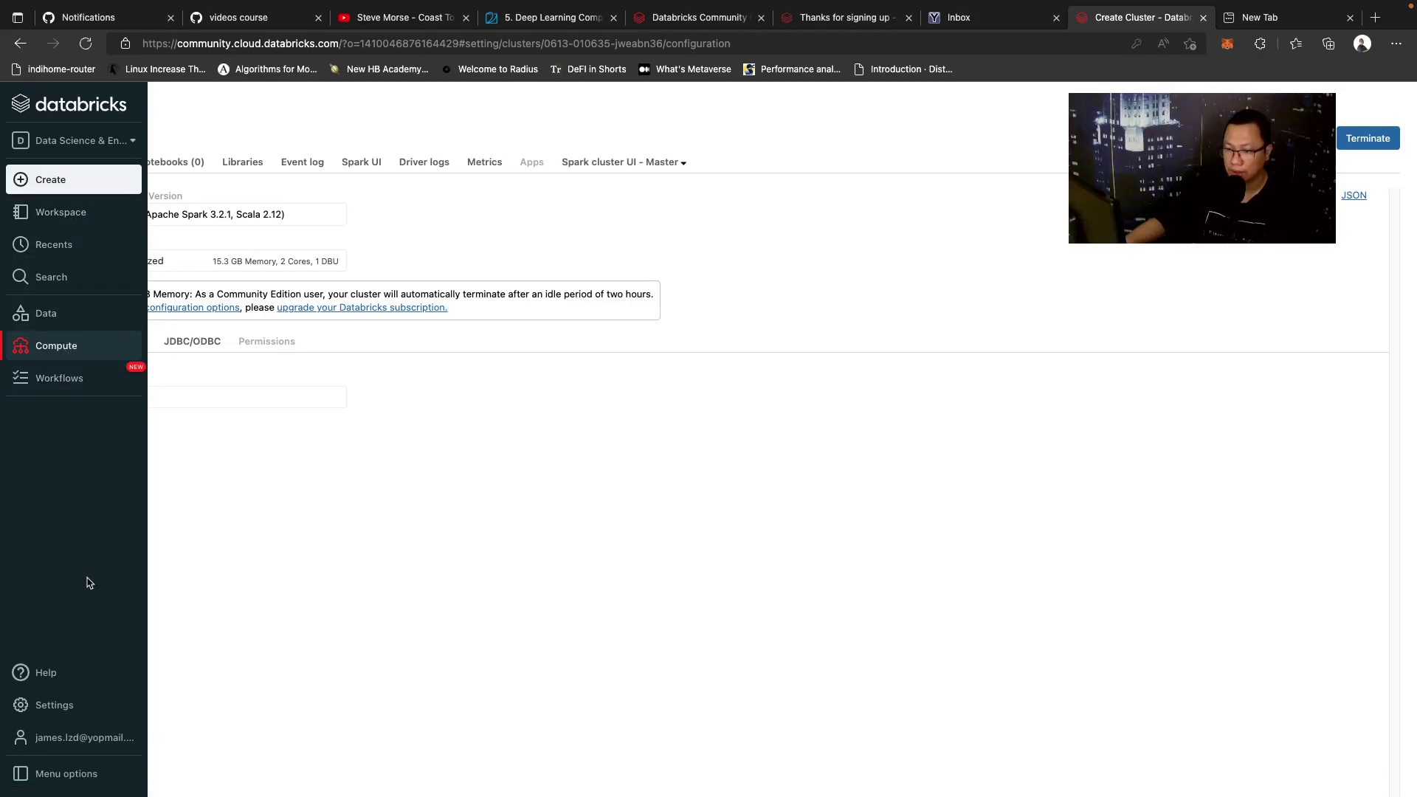
left_click(80, 141)
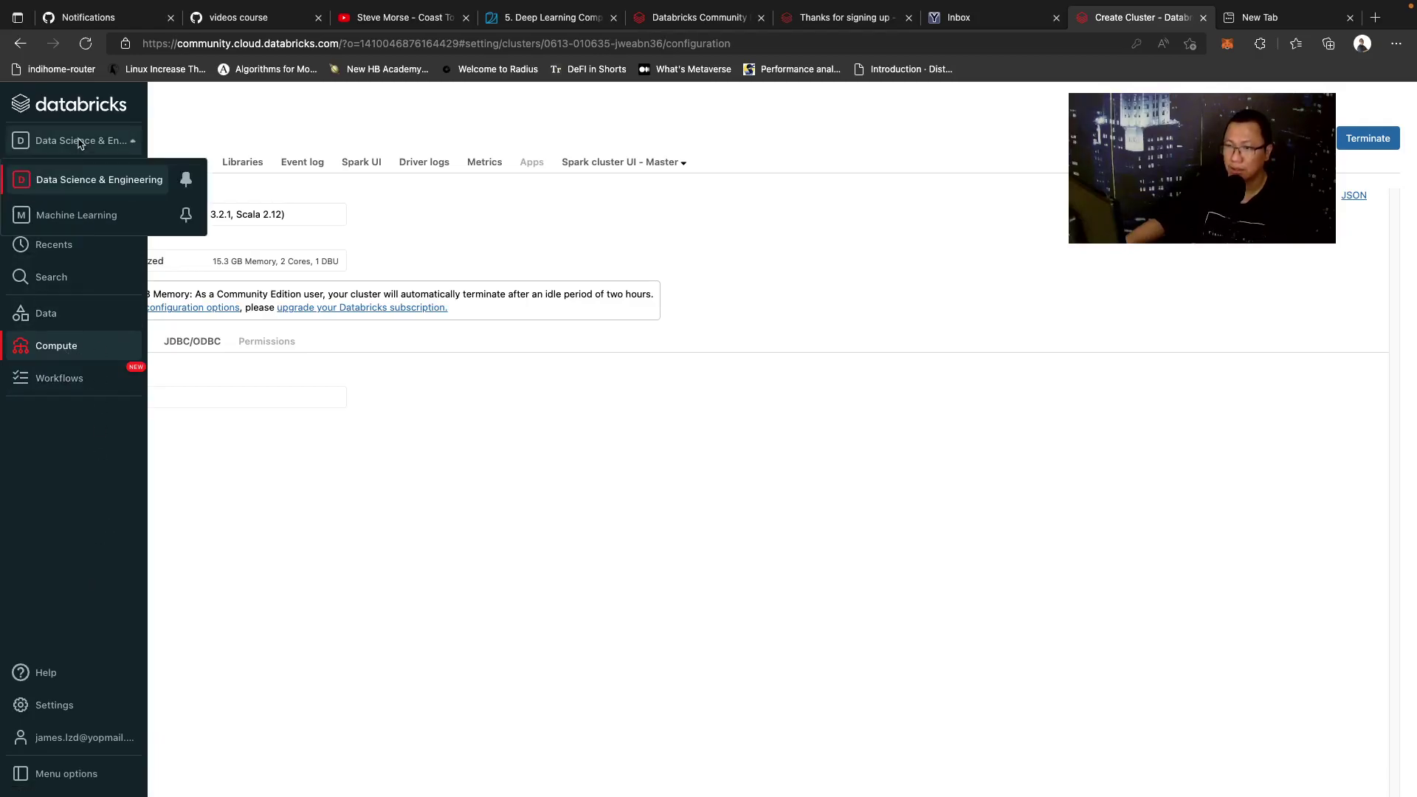
left_click(77, 216)
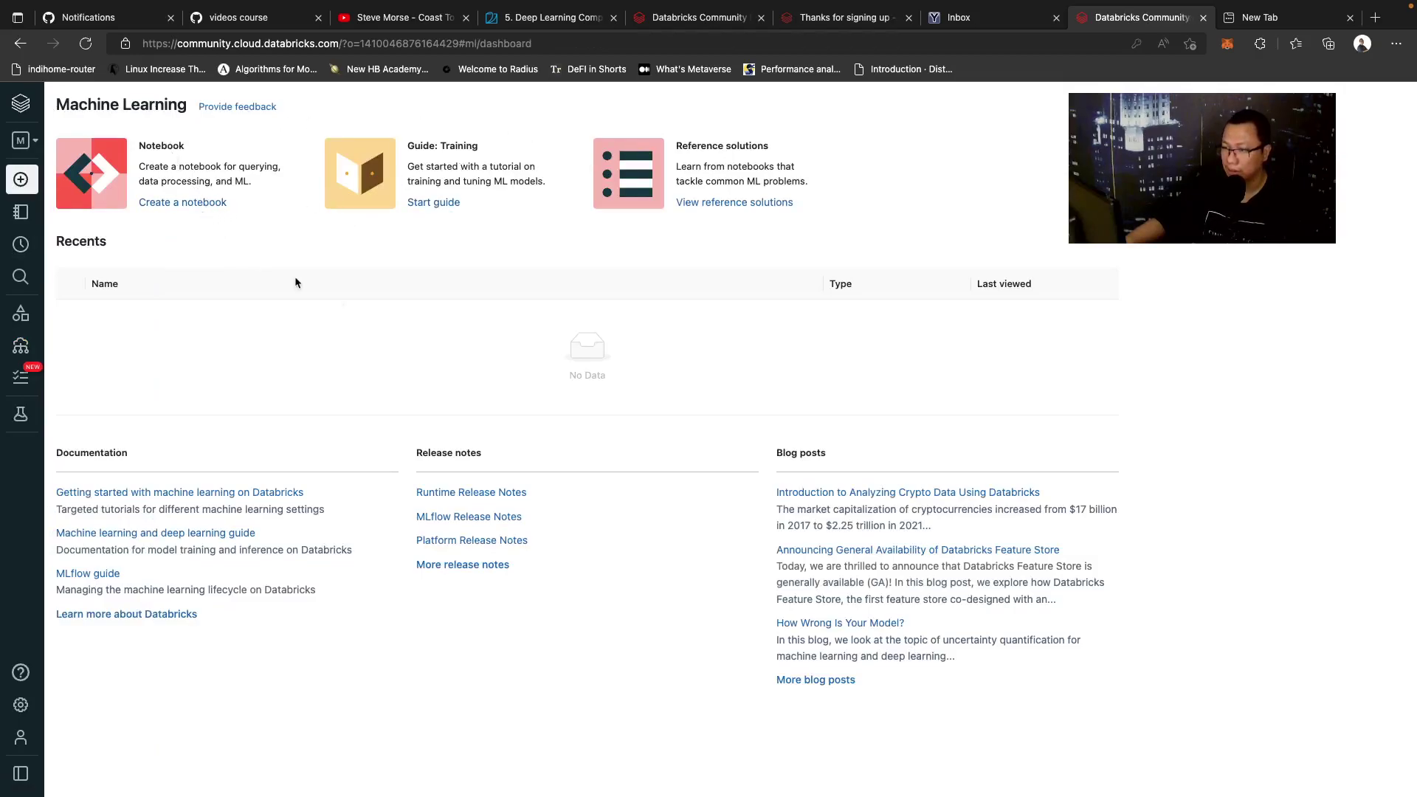
Step: Open the blog post "Introduction to Analyzing Crypto Data Using Databricks" in a new tab and view its Crypto Lake architecture figure
left_click(829, 494, "super")
left_click(1118, 22)
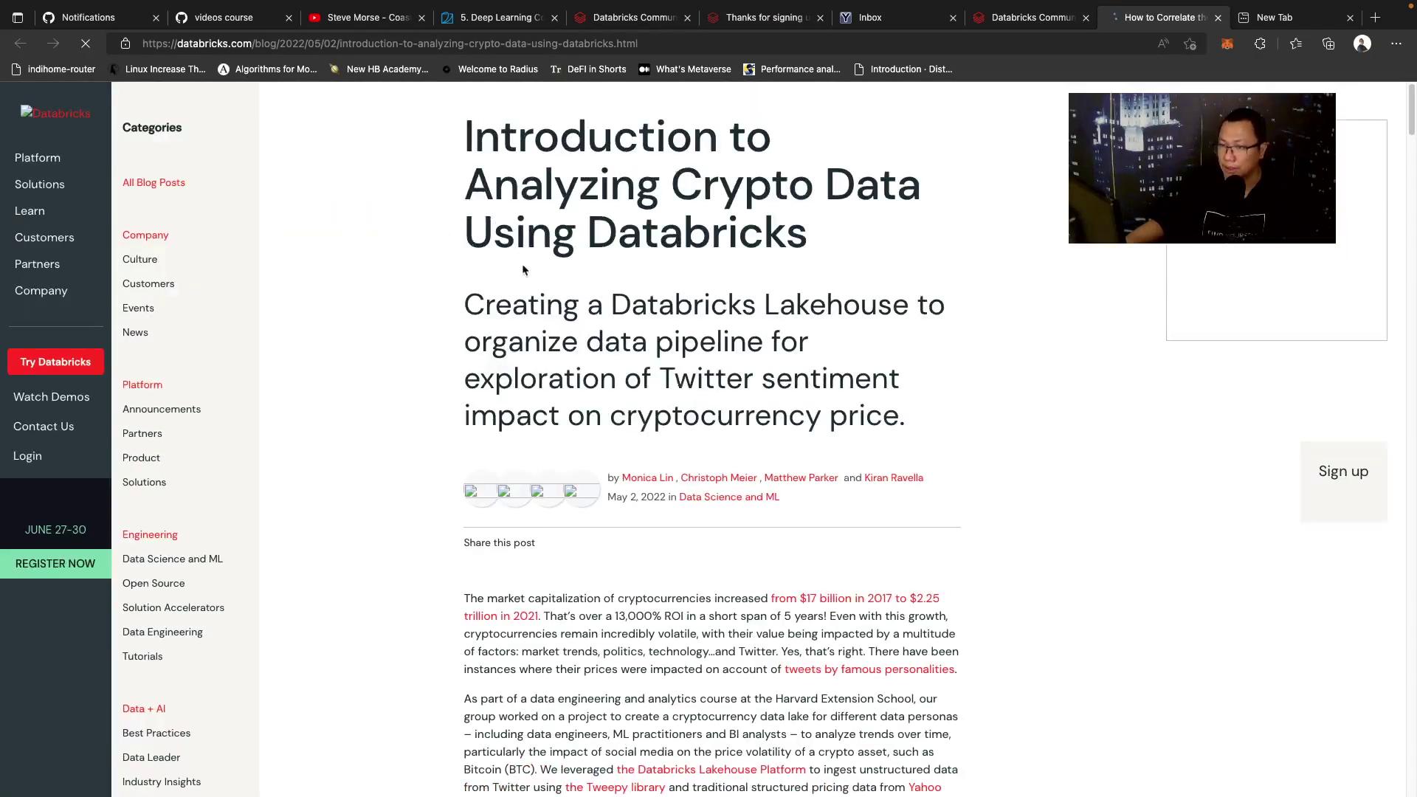
scroll(657, 277, "down", 10)
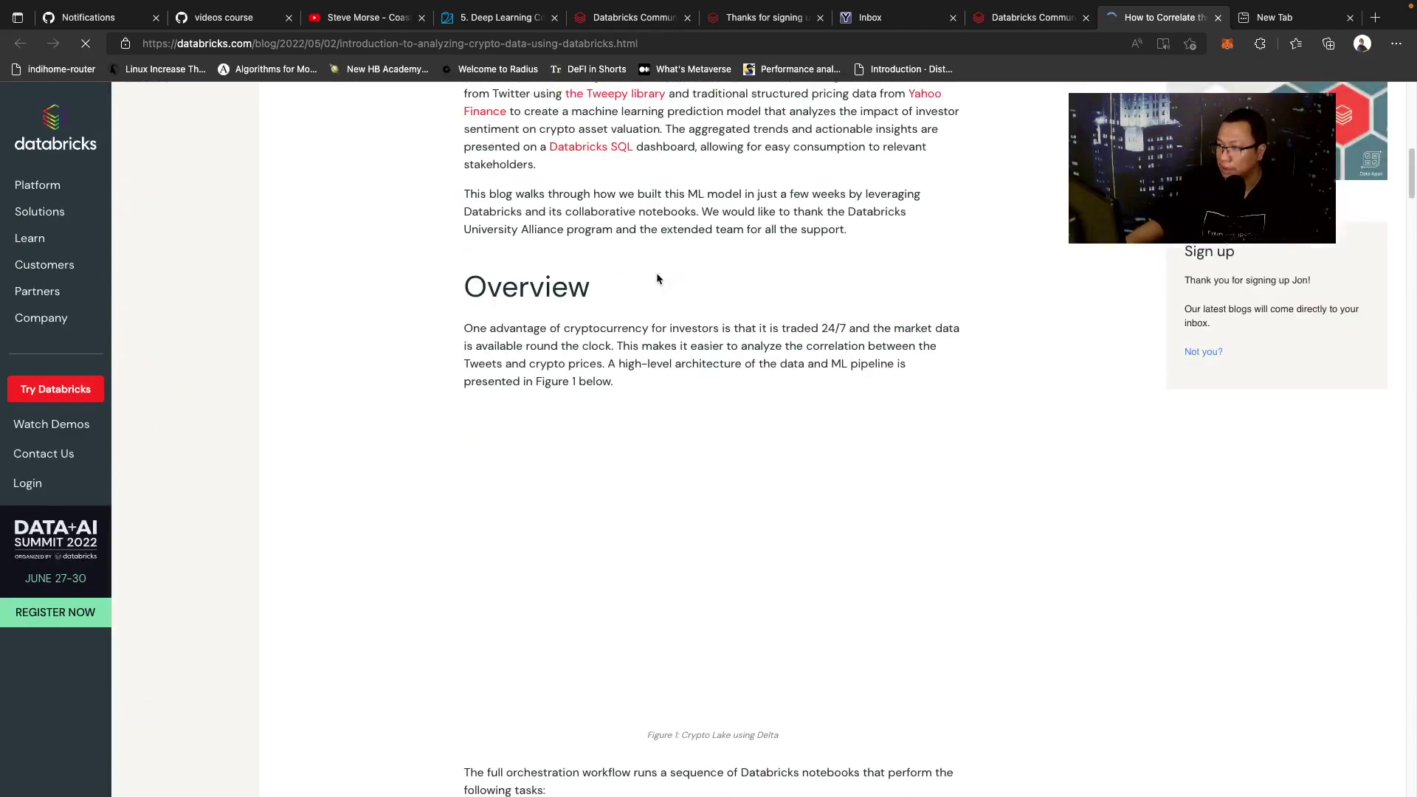
scroll(656, 277, "down", 6)
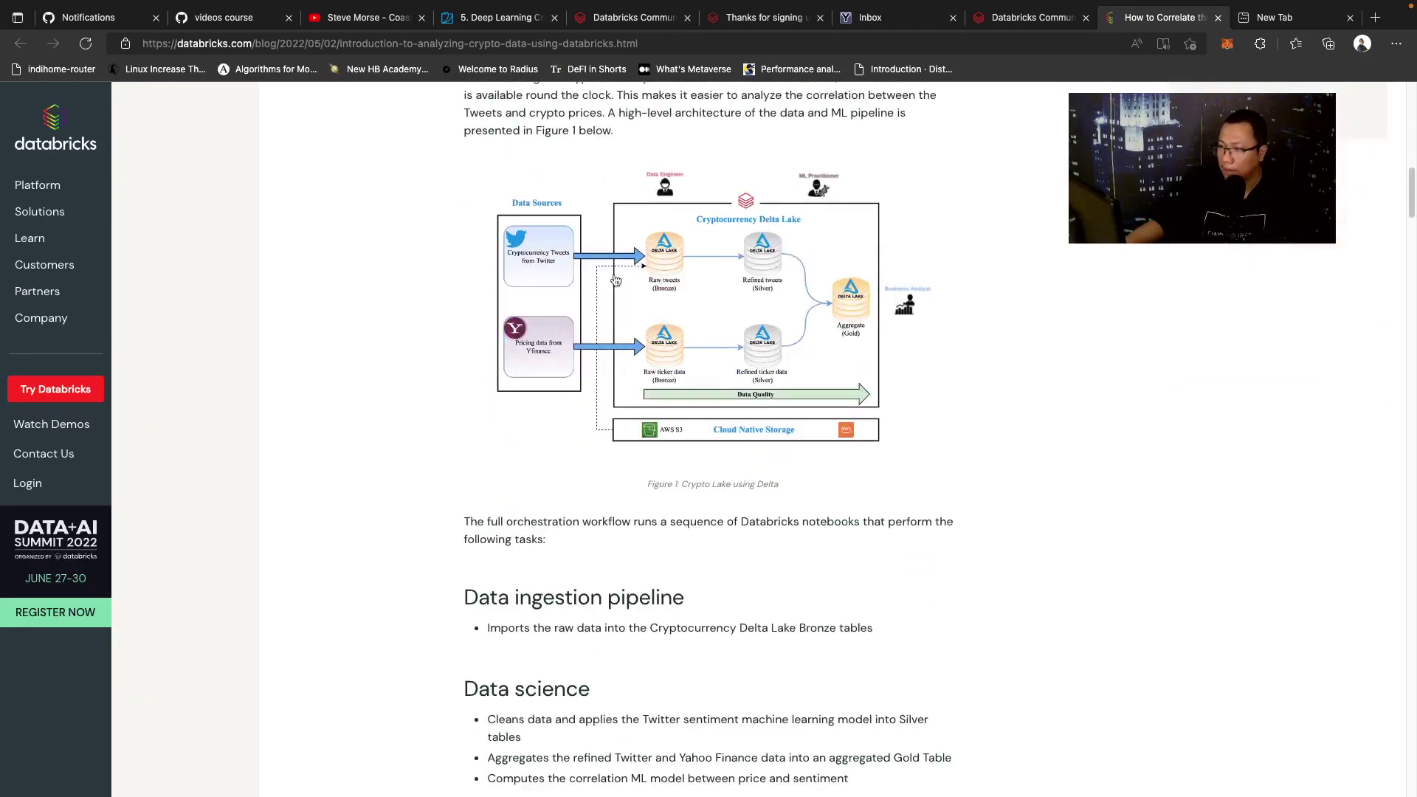
Step: Skim the rest of the crypto data blog post down to its Correlation model section and close the article
scroll(704, 335, "down", 12)
scroll(708, 334, "down", 20)
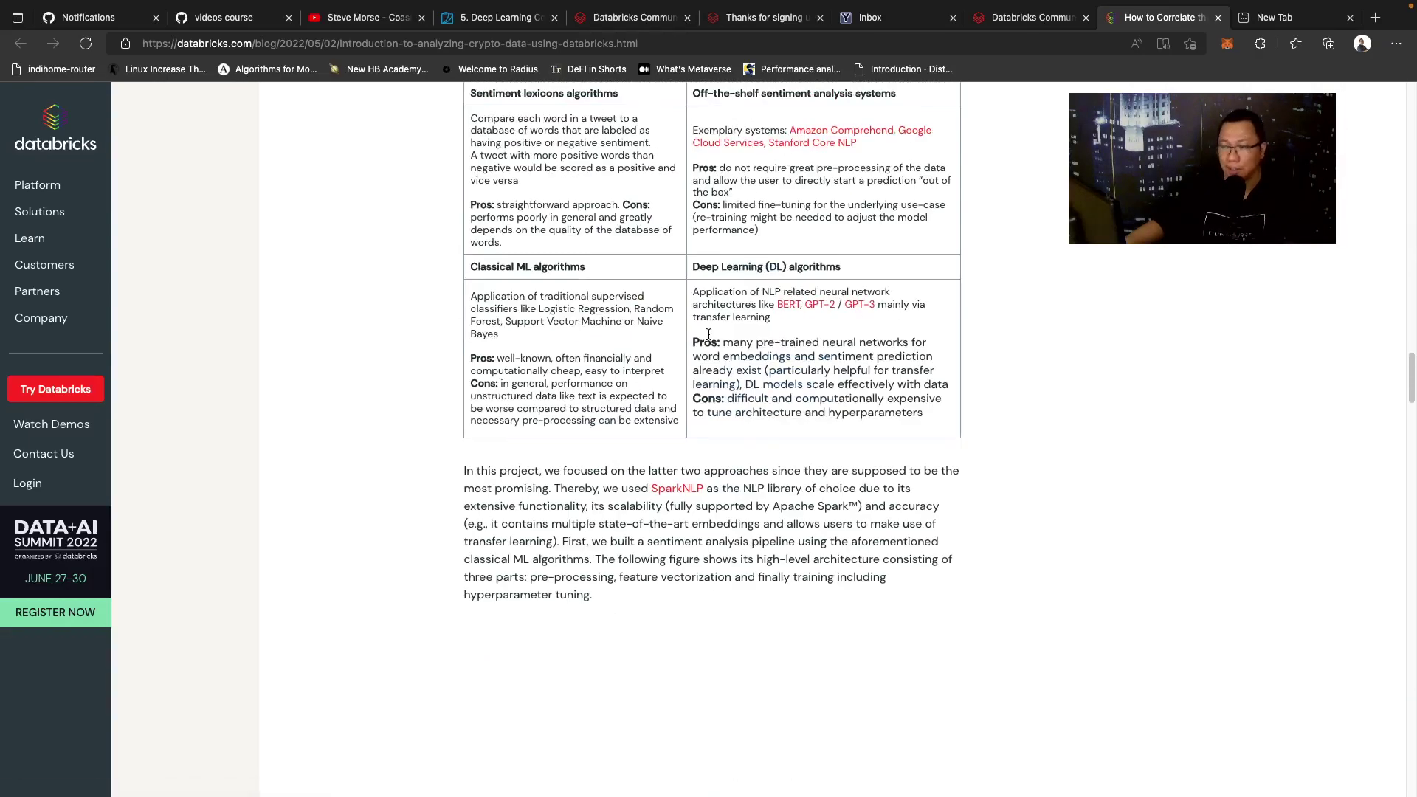
scroll(708, 334, "down", 10)
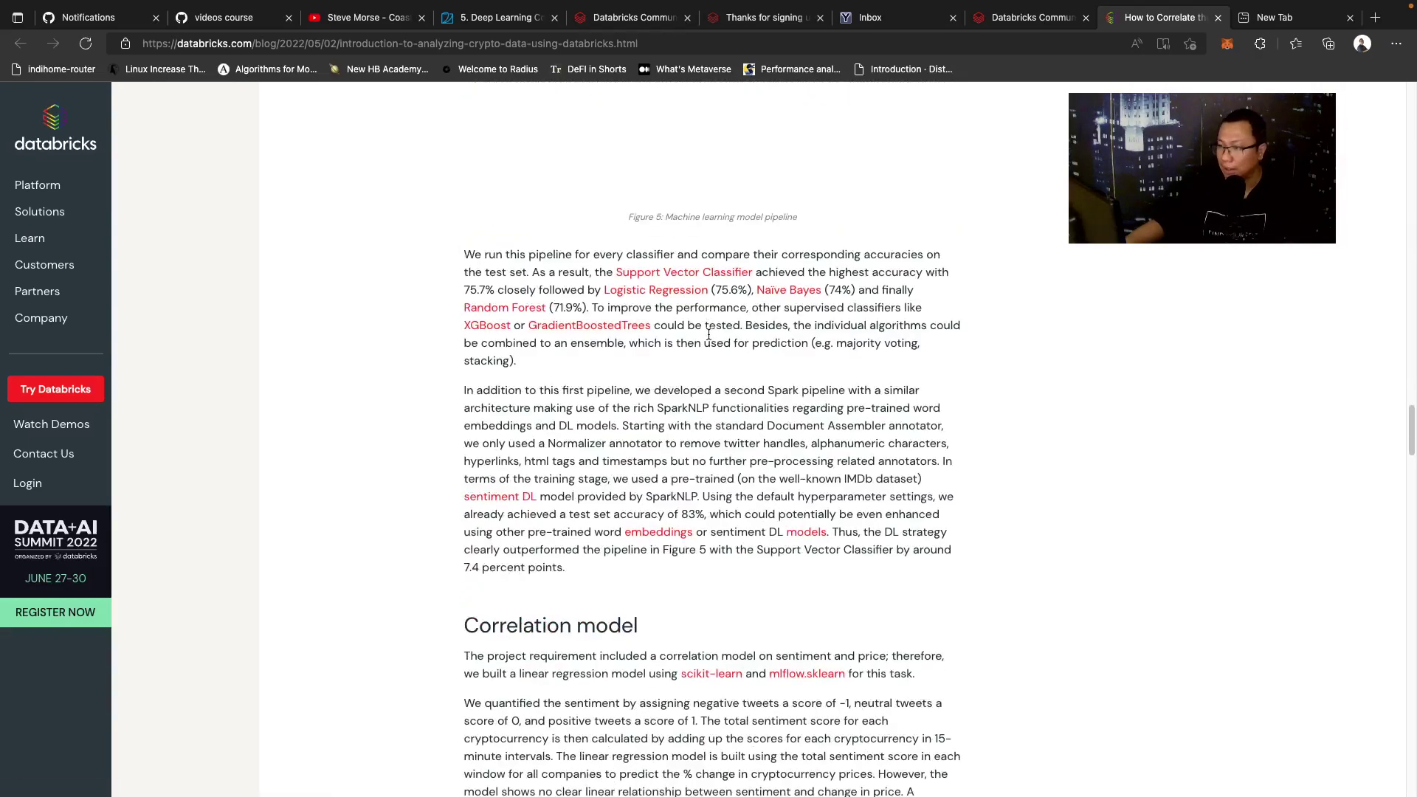
left_click(1218, 18)
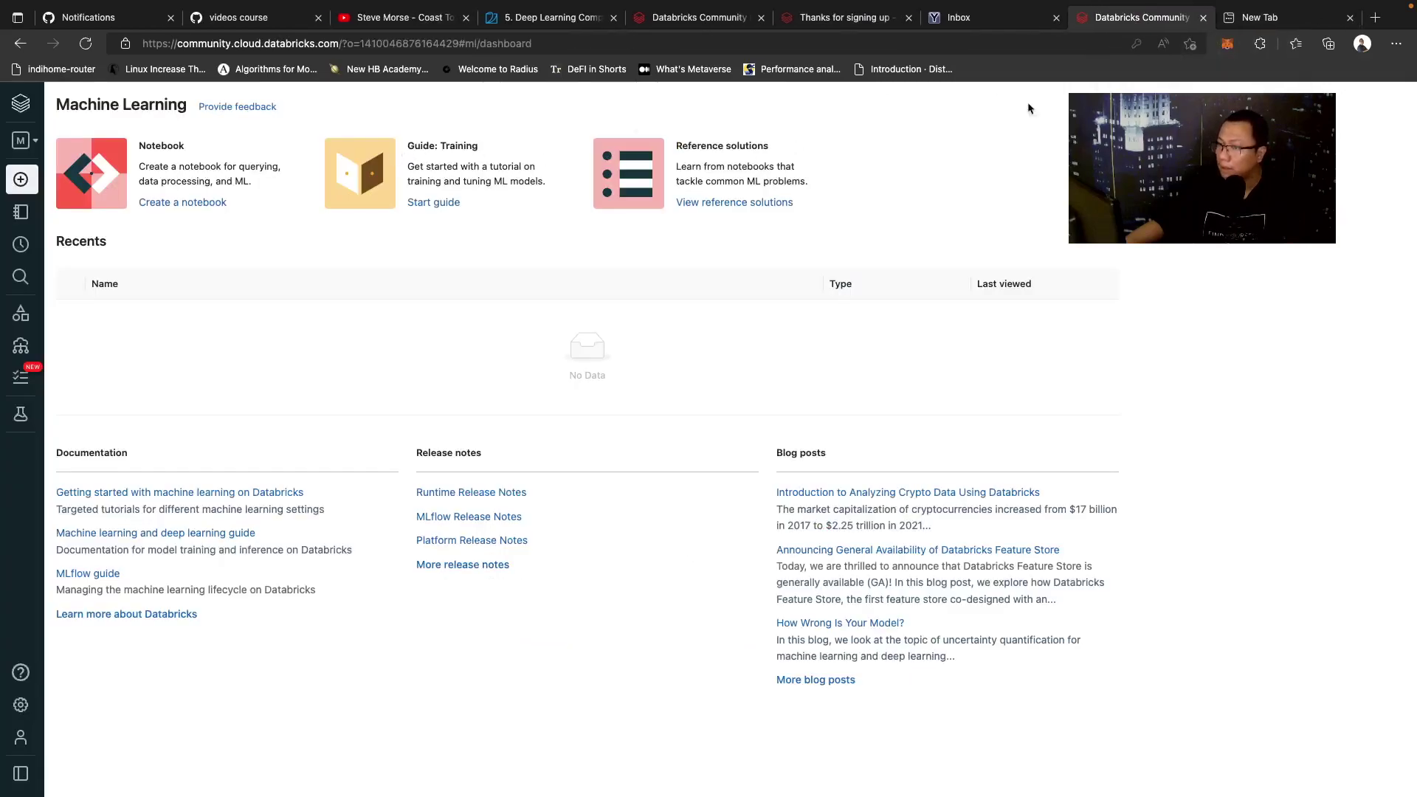
Step: View the MLflow experiment creation form from the Experiments page and leave it without creating an experiment
mouse_move(20, 313)
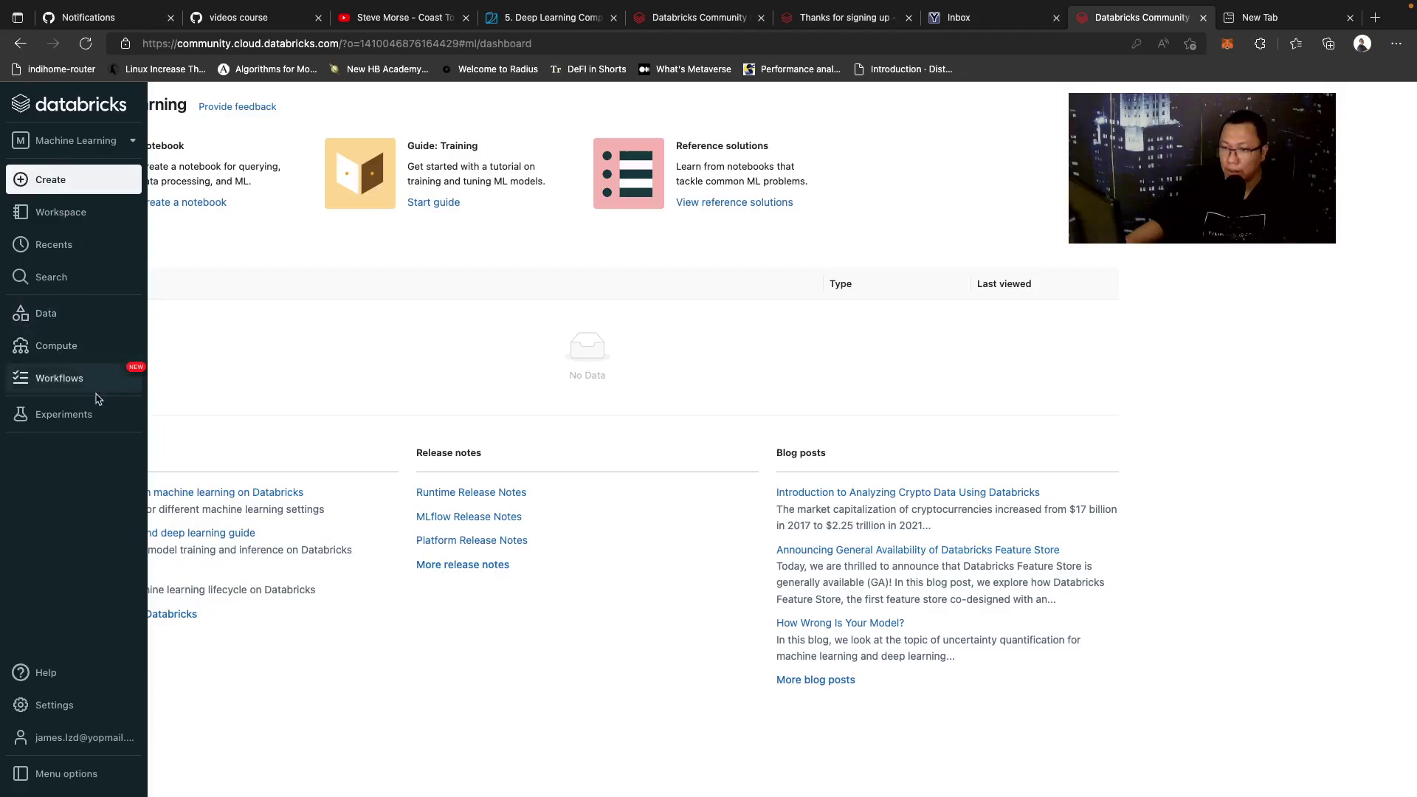
left_click(86, 416)
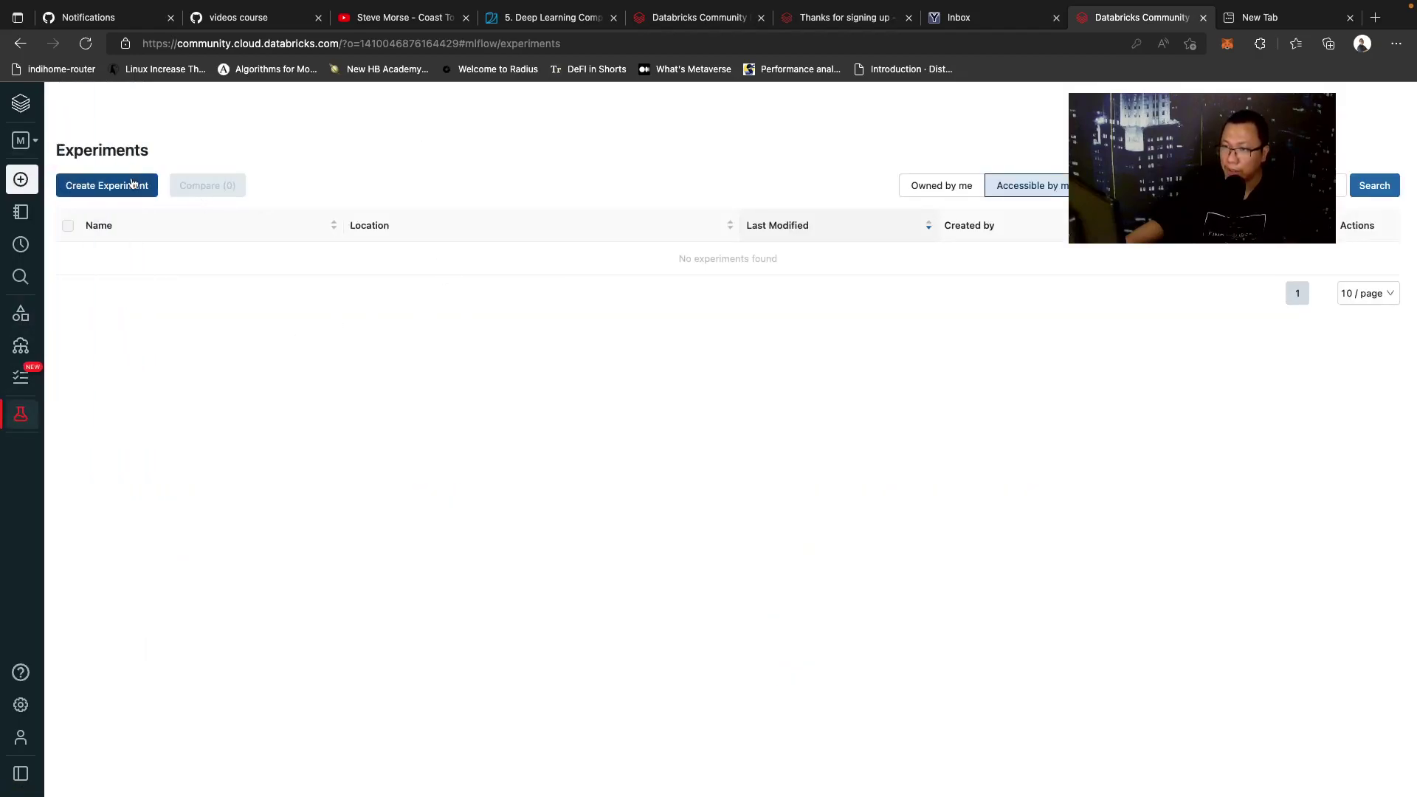
left_click(107, 186)
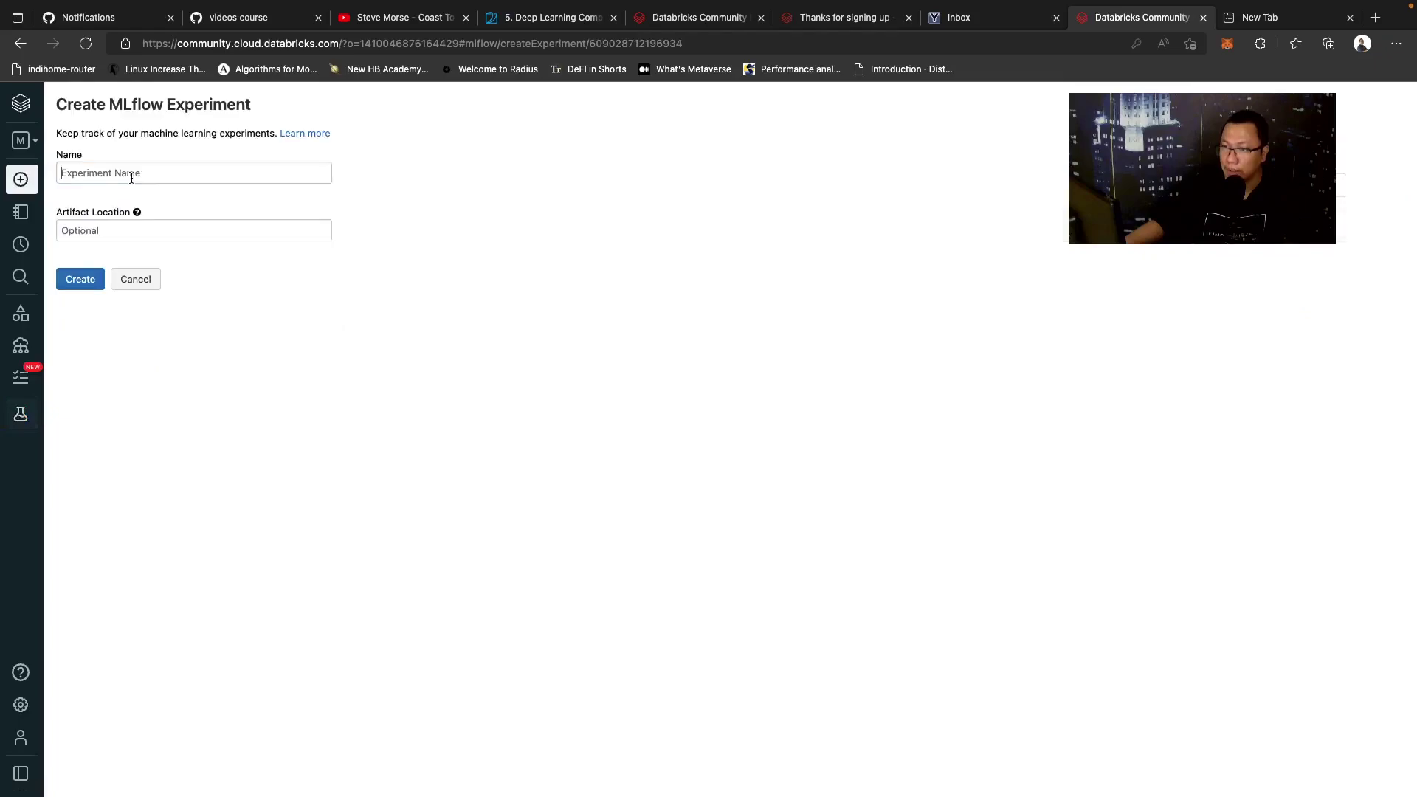
left_click(140, 289)
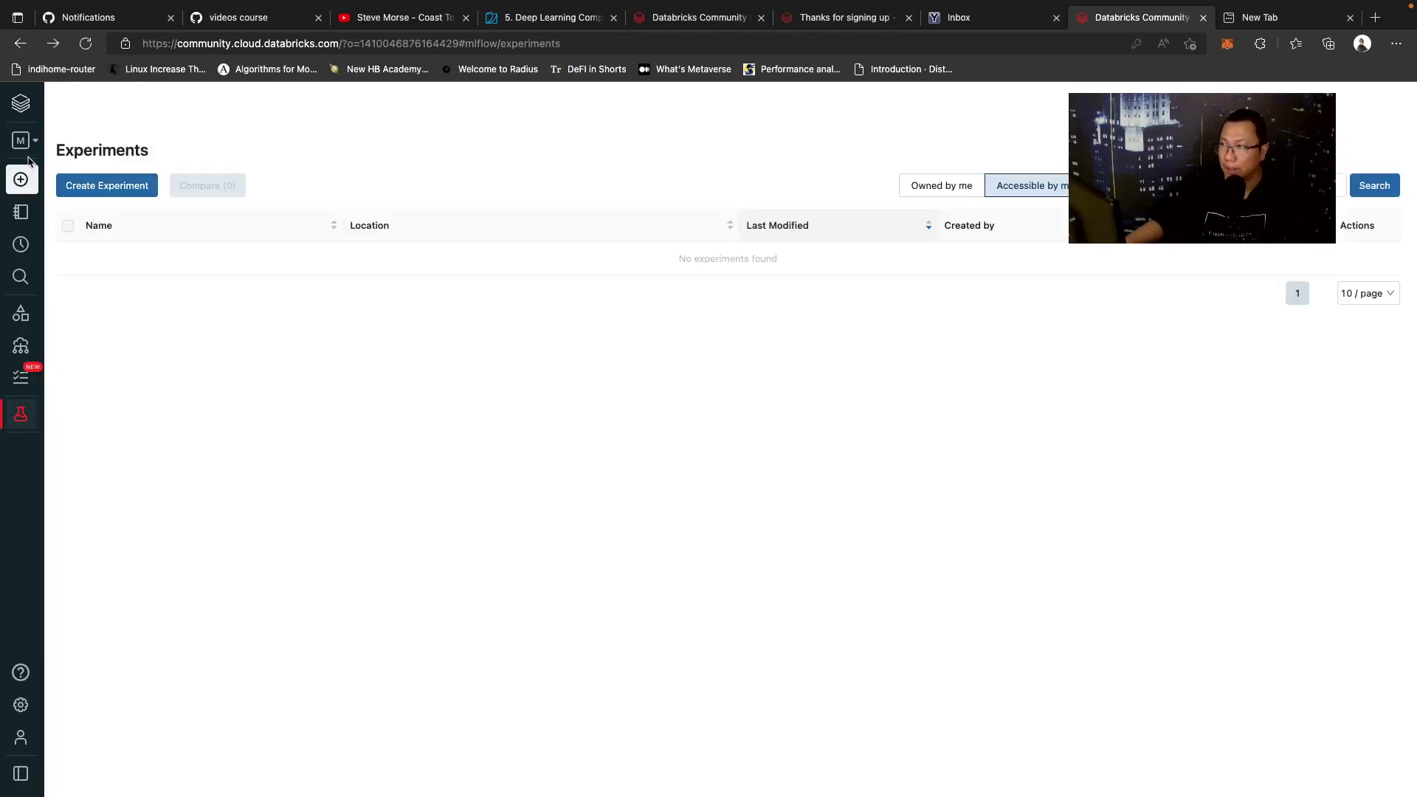
Step: Return to the Machine Learning home page and check the quicky cluster's status on the Compute page
mouse_move(29, 145)
left_click(70, 151)
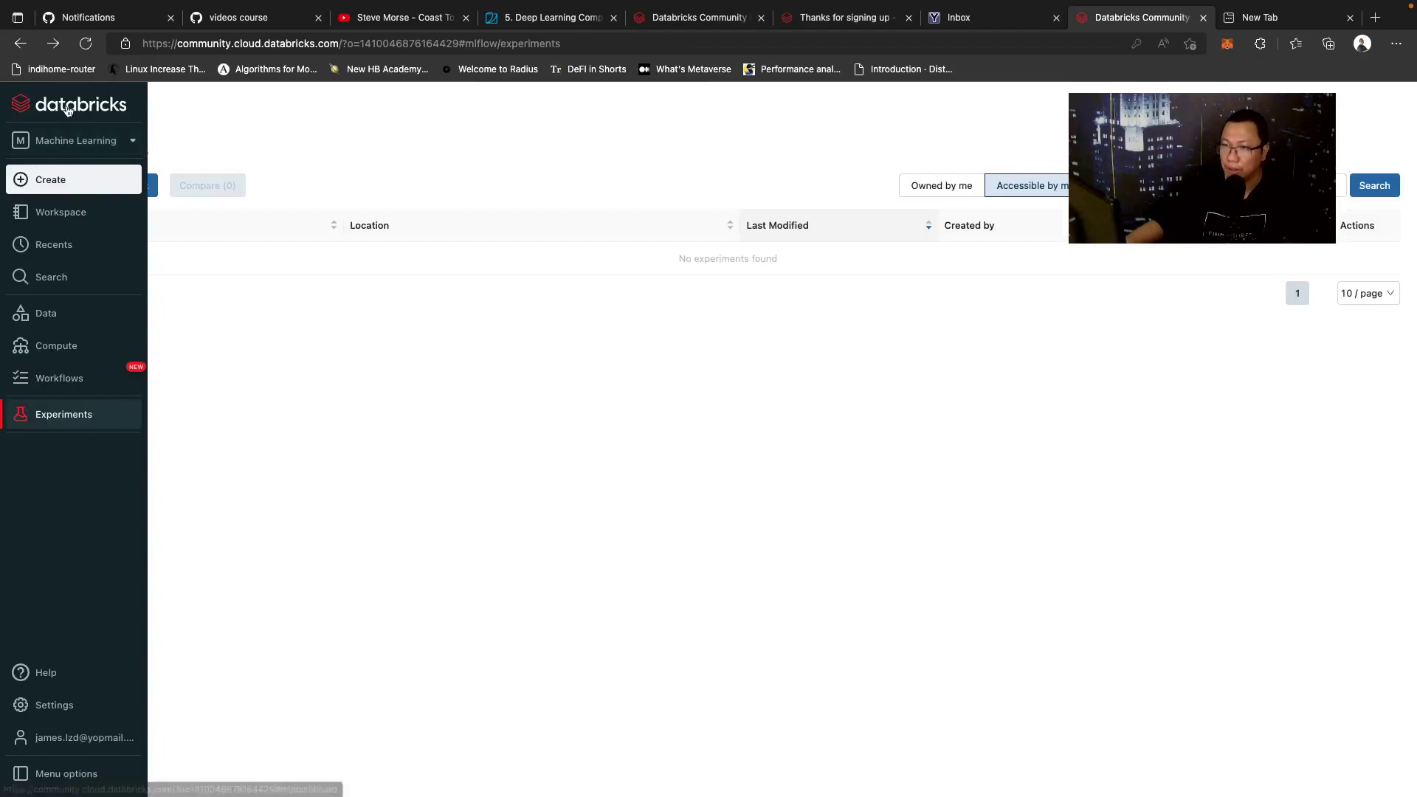
mouse_move(42, 164)
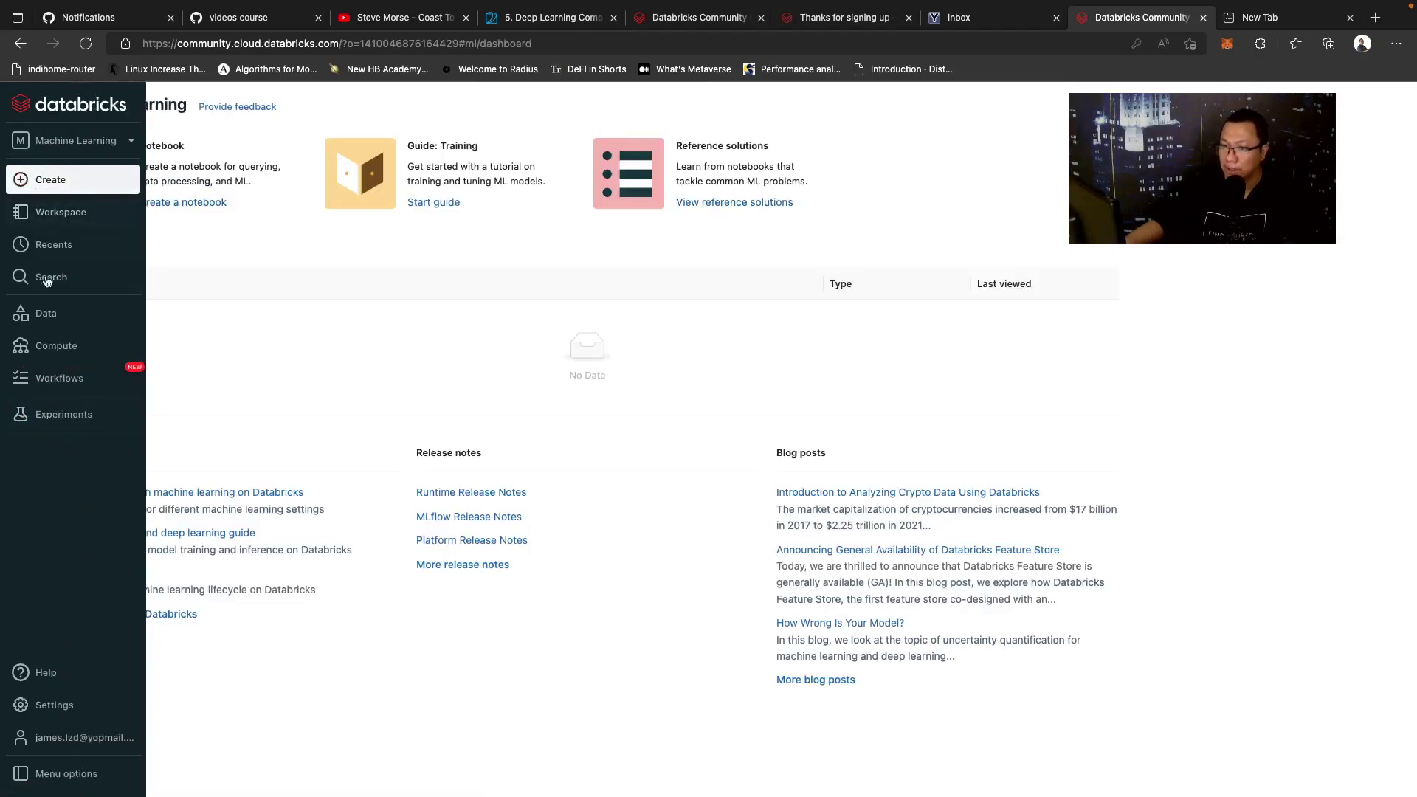
left_click(66, 346)
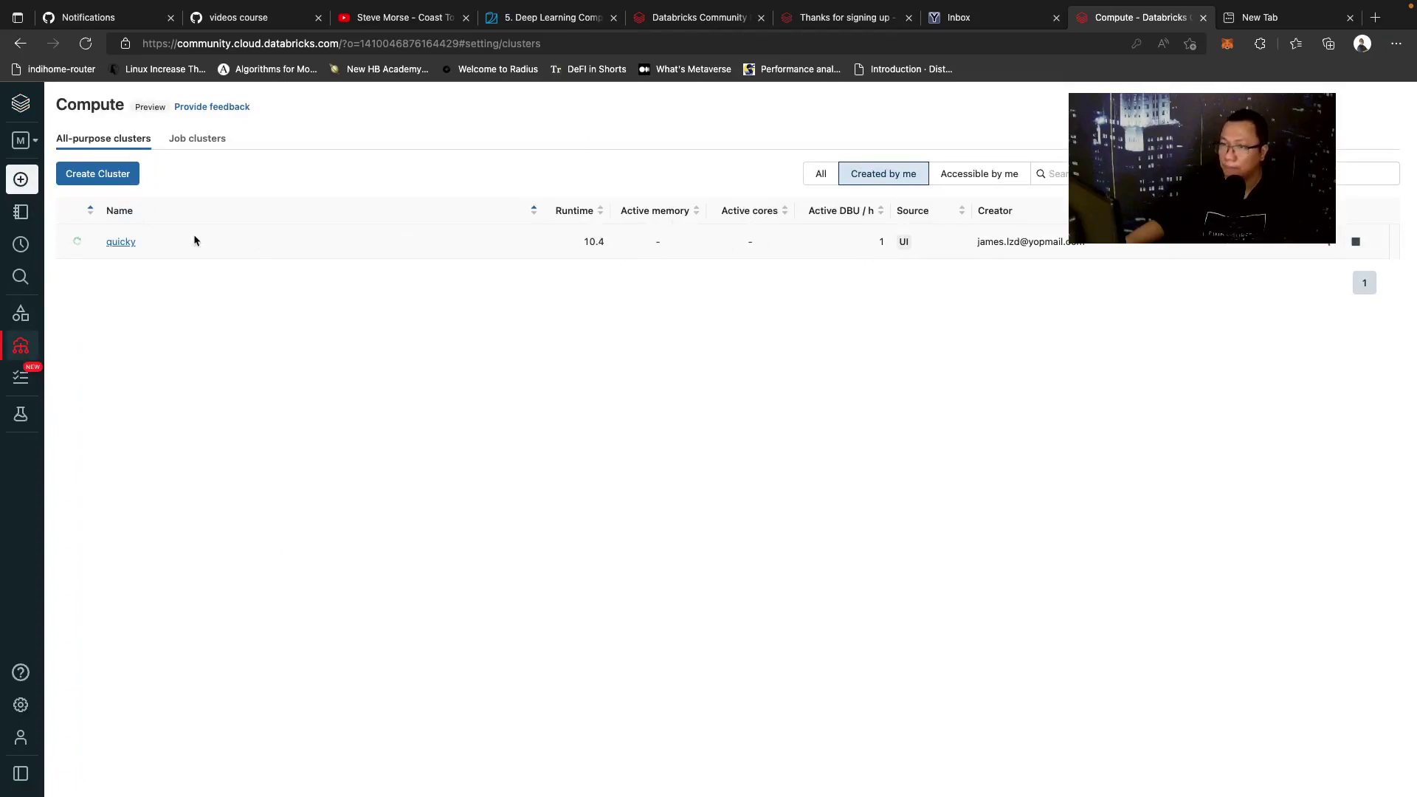
mouse_move(82, 242)
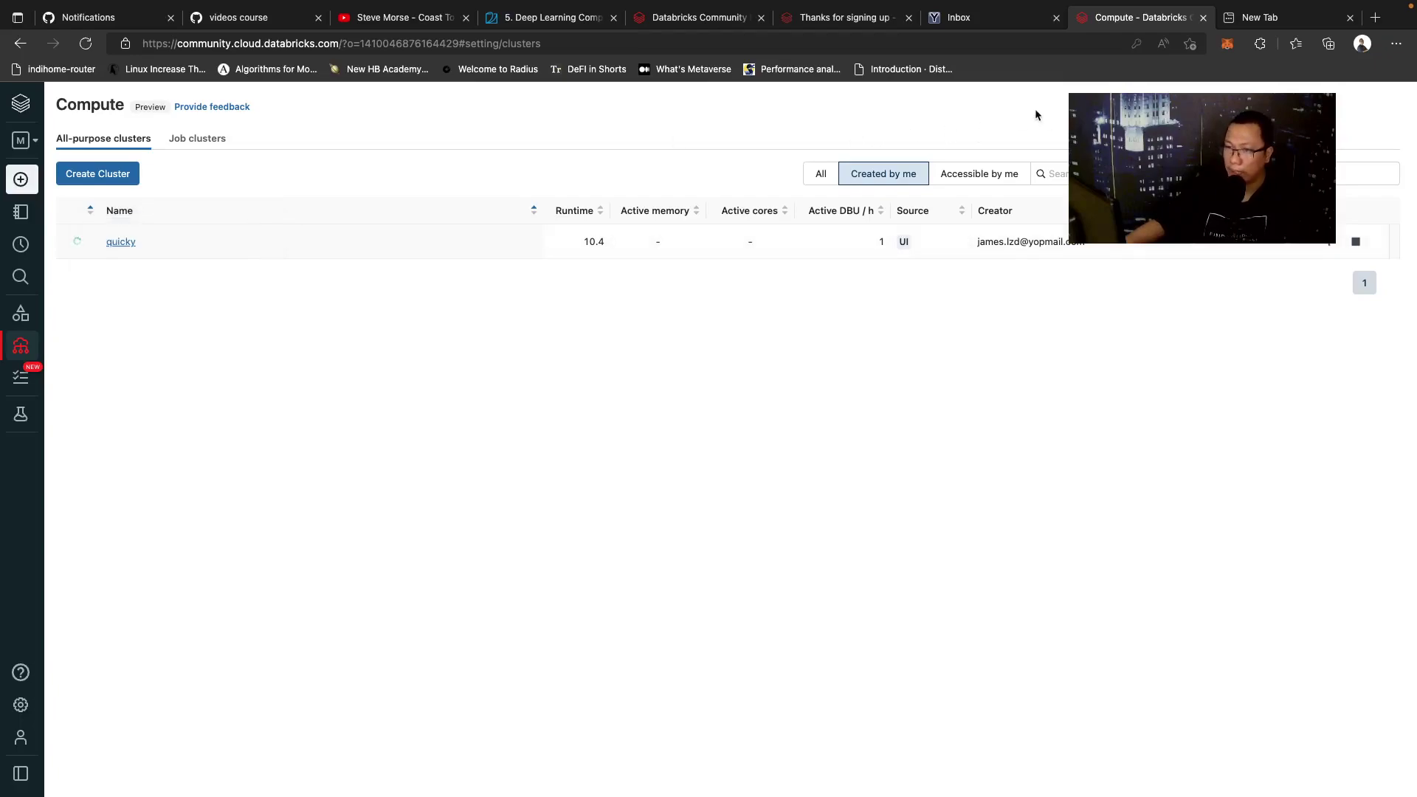
Step: Search the web for "databricks notebook" and open the Notebooks documentation for Databricks on AWS in a new tab
left_click(1277, 16)
type("databricks ")
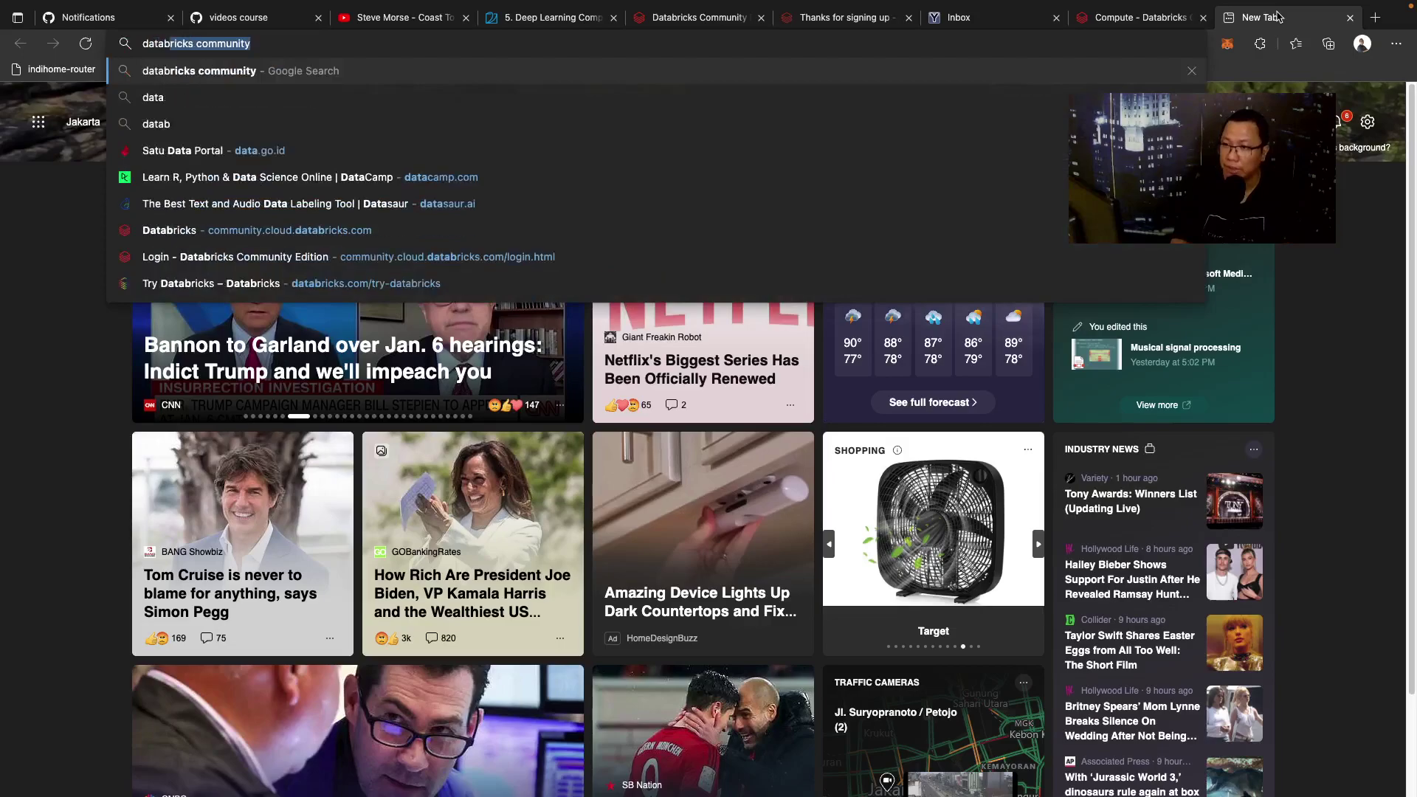
type("note")
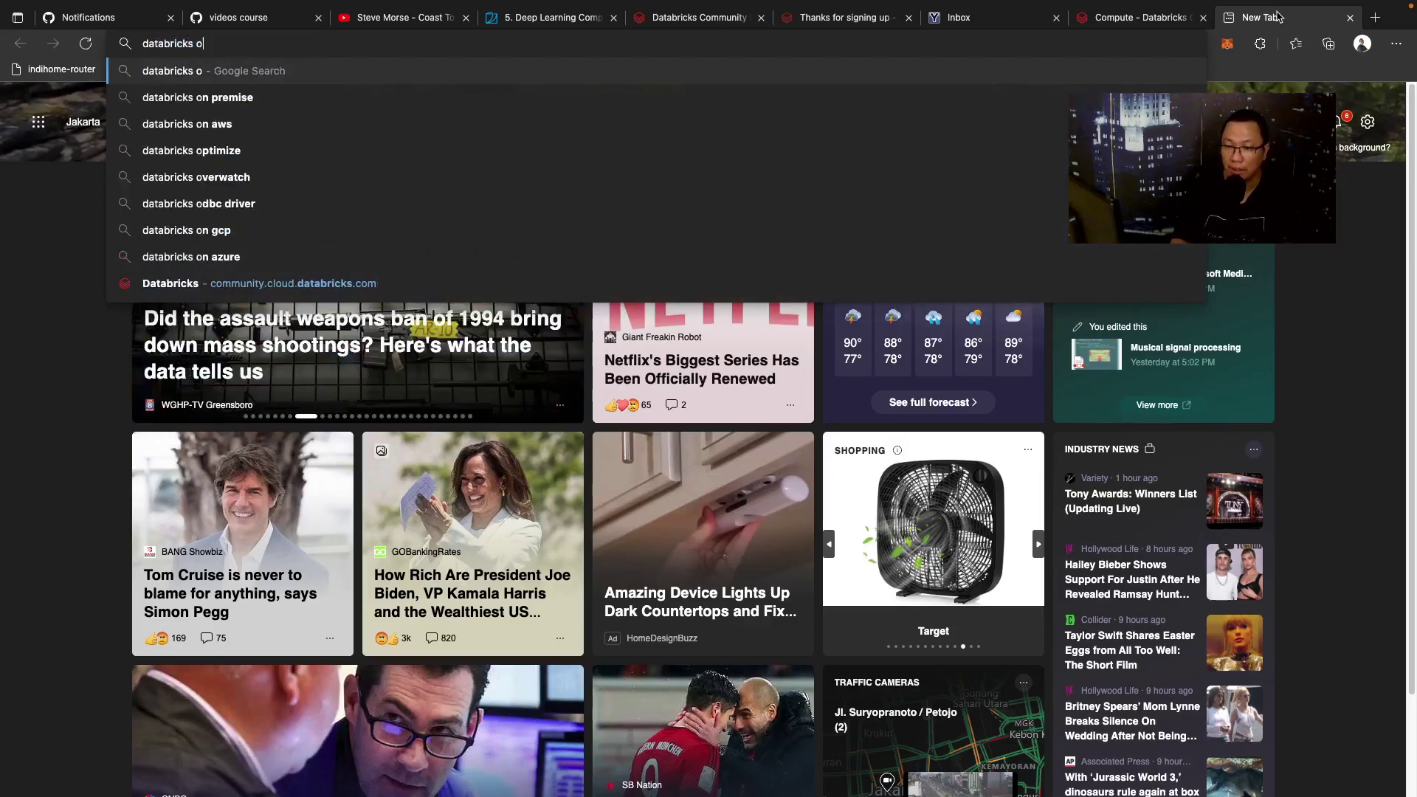
type("book")
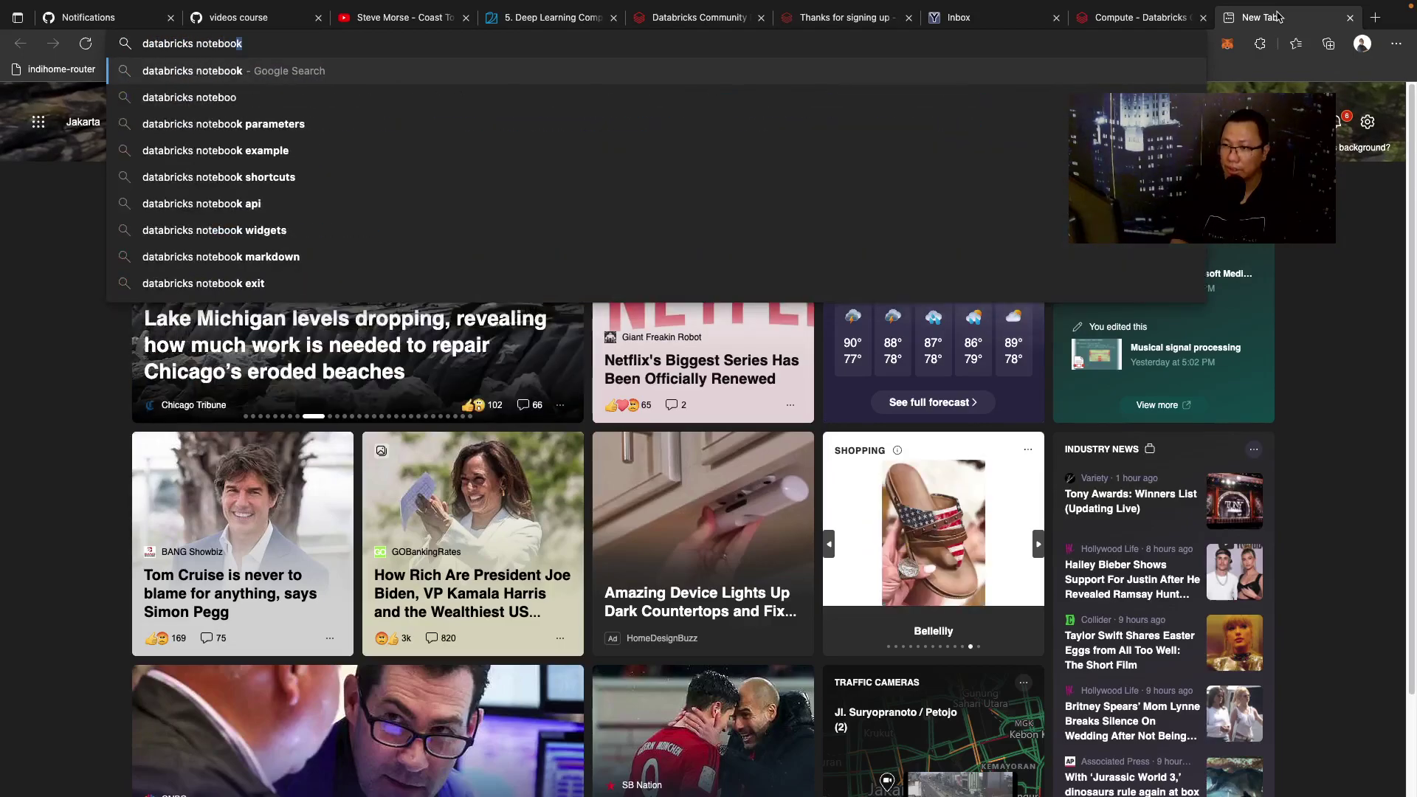
key("Return")
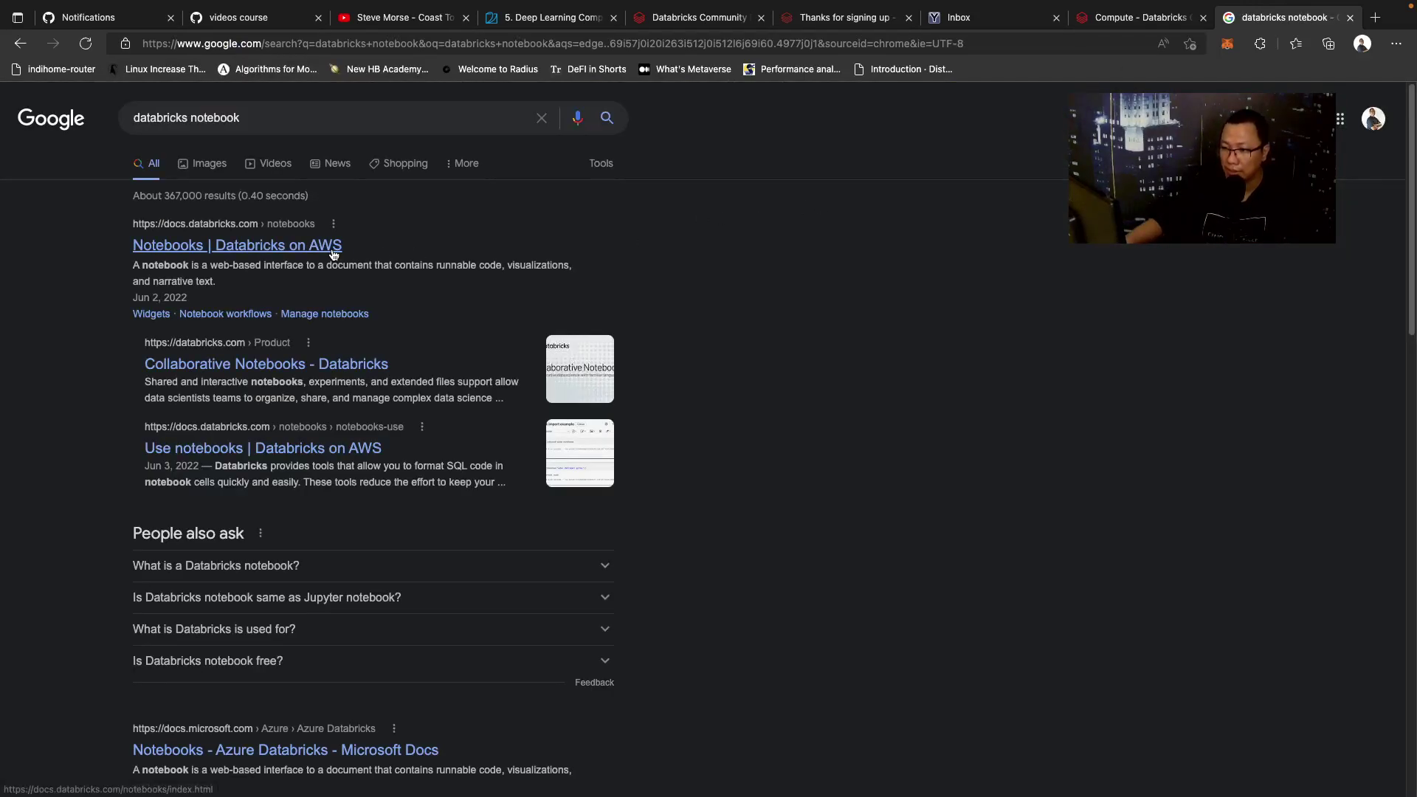
middle_click(334, 255)
scroll(453, 232, "down", 3)
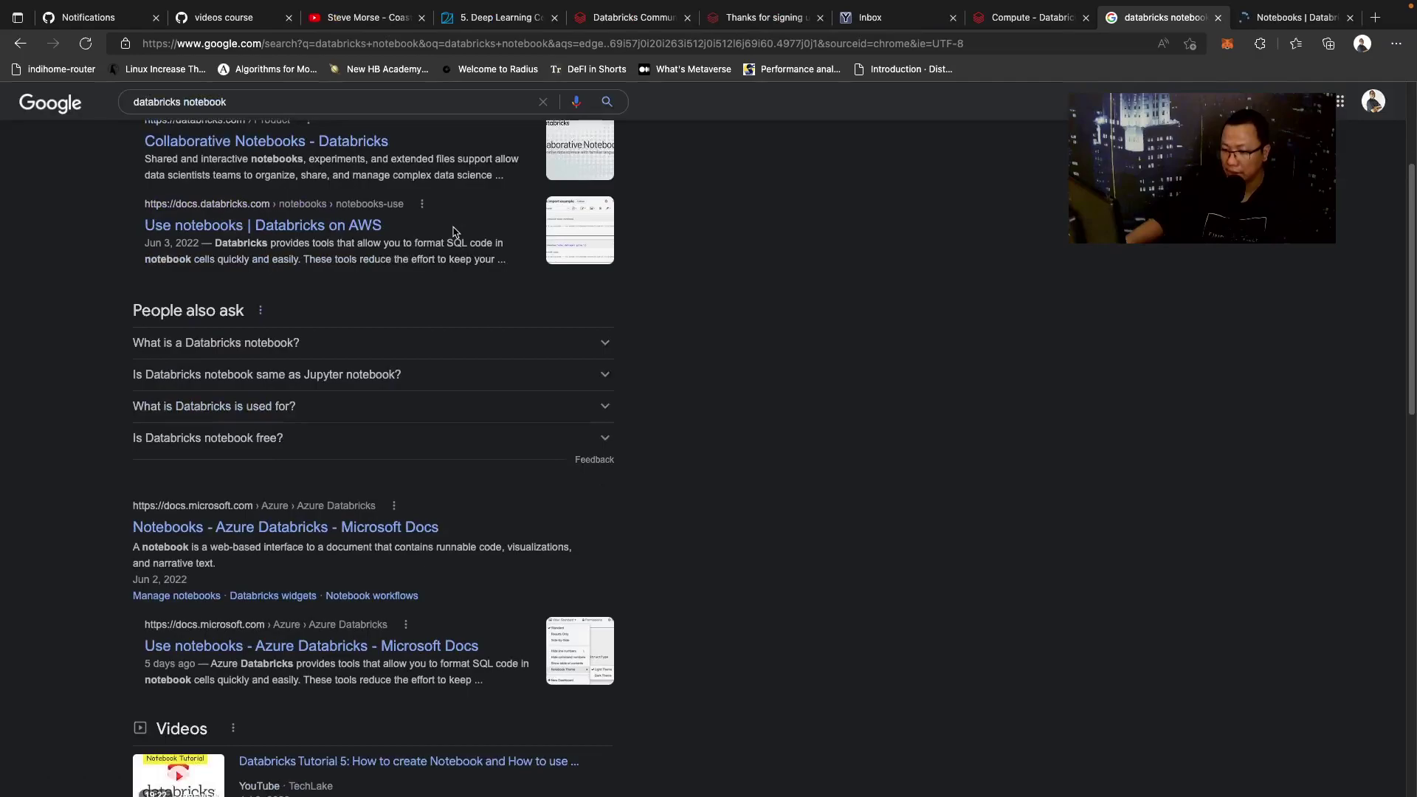
scroll(453, 231, "up", 3)
left_click(1305, 19)
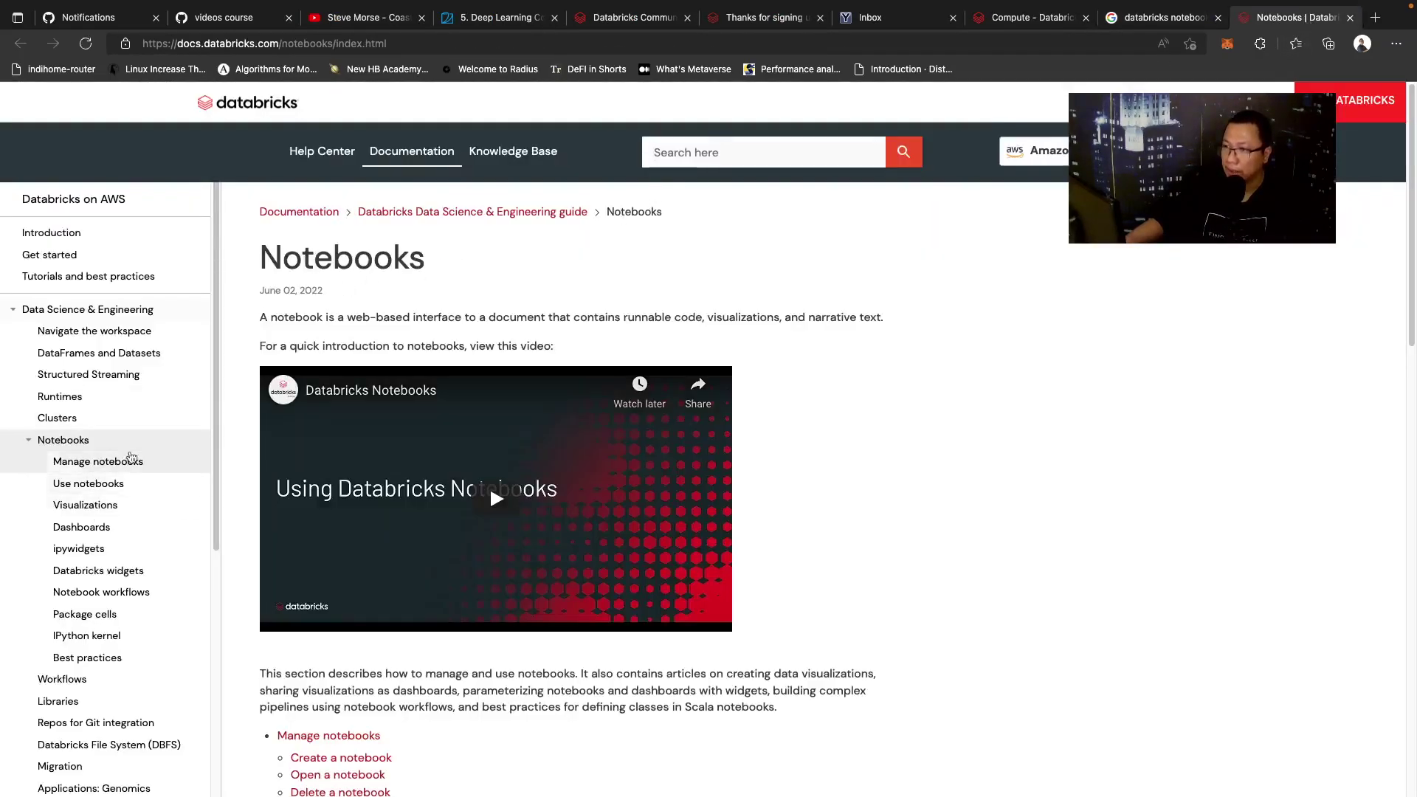
Step: Search the web for "databricks", open the official Databricks homepage and dismiss its Data + AI Summit promotion
left_click(230, 44)
type("dta")
key("BackSpace")
key("BackSpace")
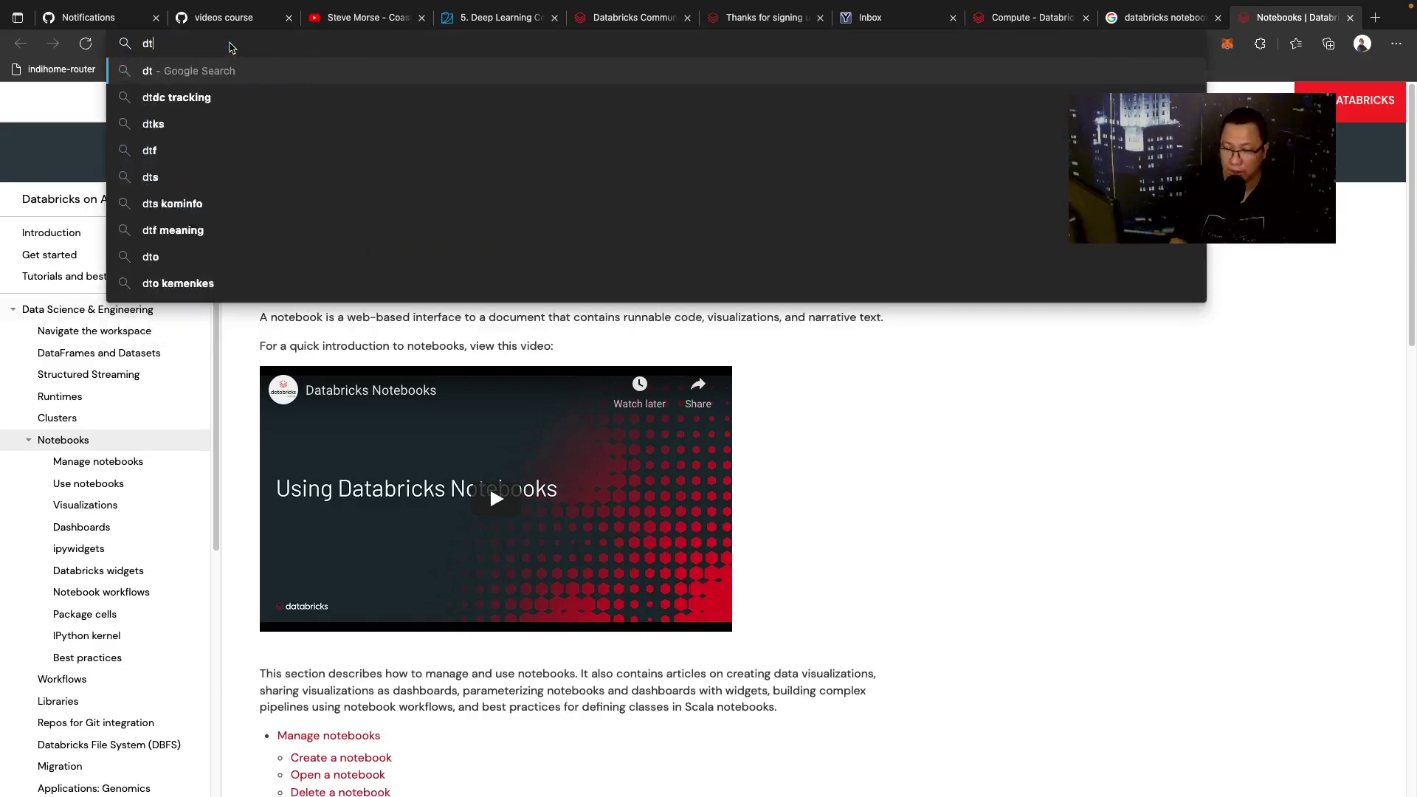
type("atabricks")
key("BackSpace")
key("BackSpace")
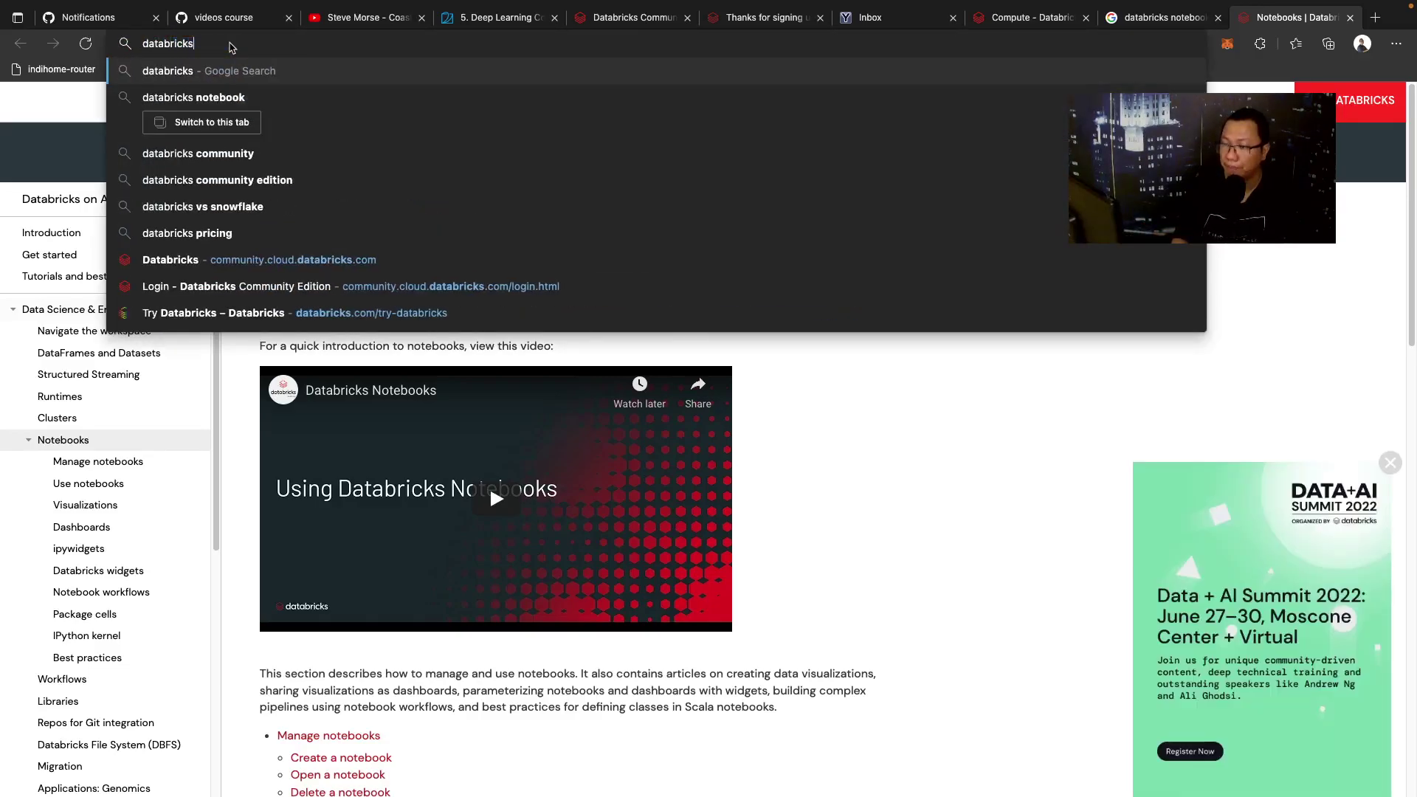
key("Return")
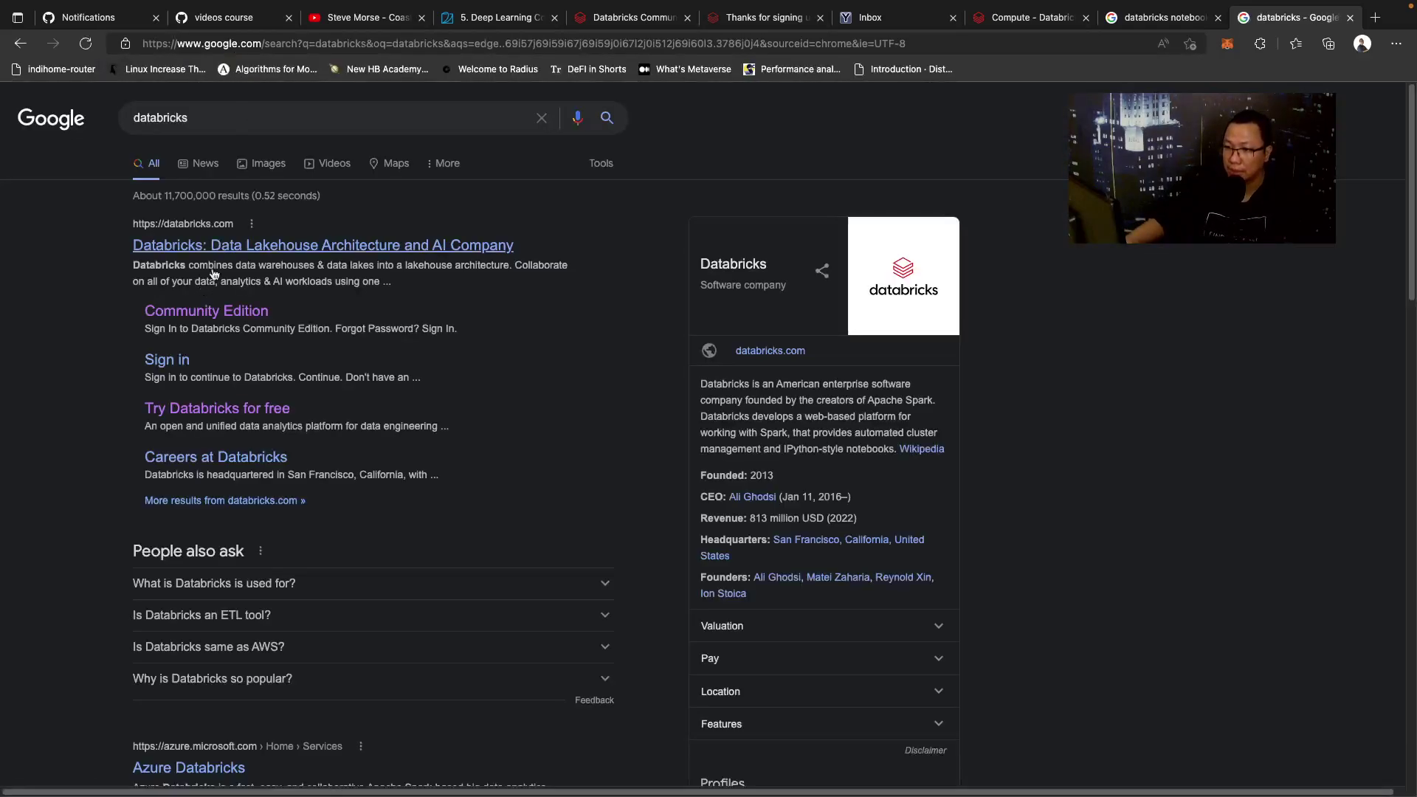
left_click(220, 252)
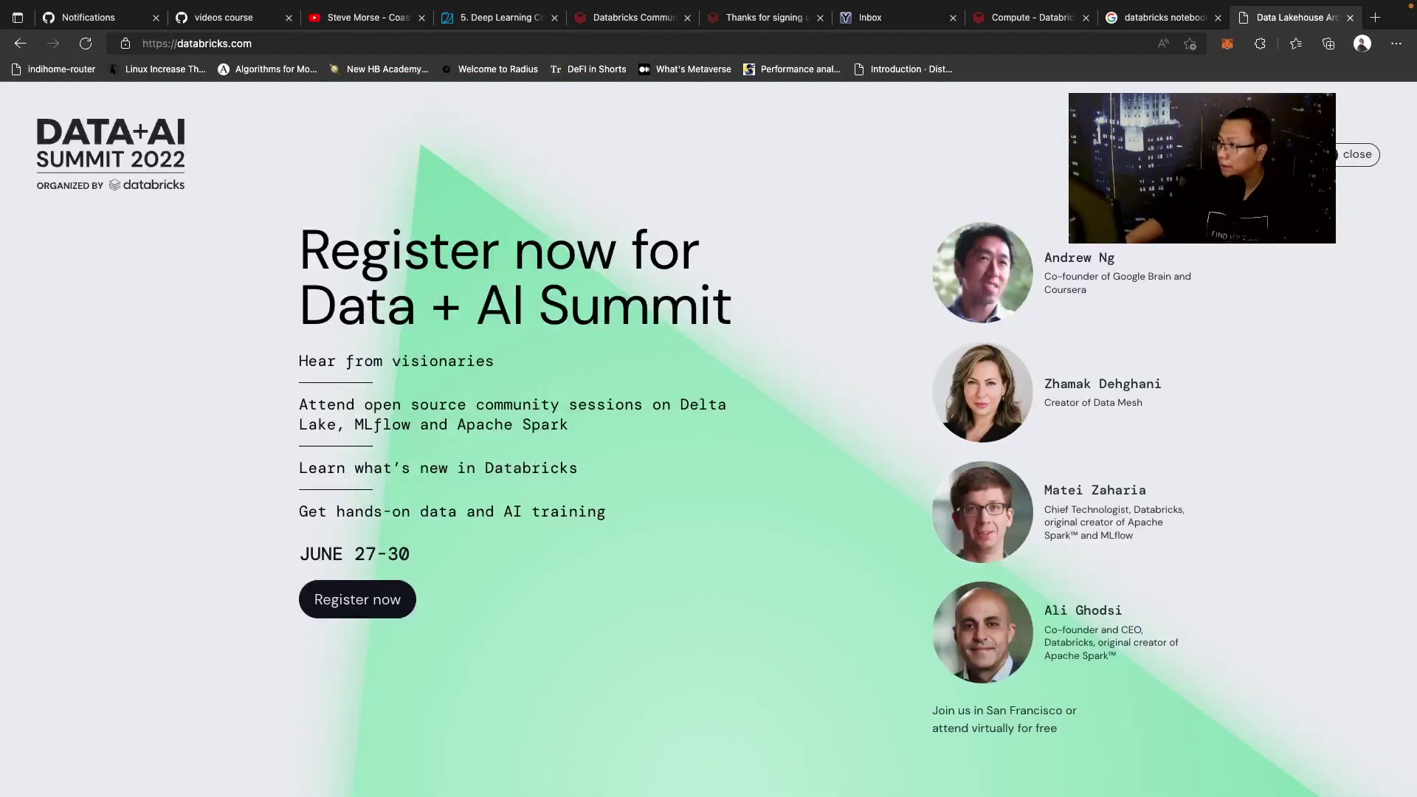
left_click(1356, 155)
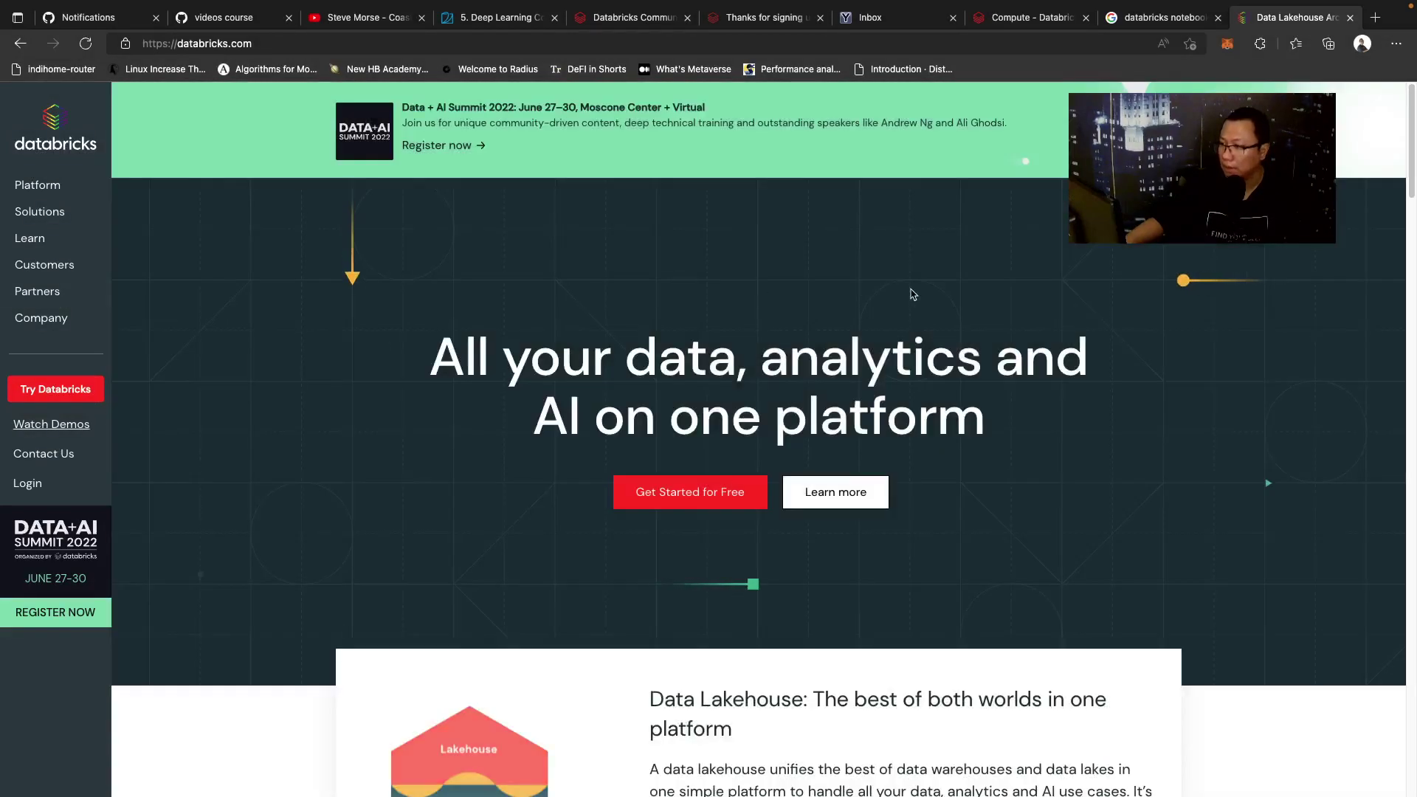
Step: Look over the Databricks homepage down to its footer and open the Notebook Gallery in a new tab
left_click_drag(1413, 177, 1412, 722)
scroll(1300, 701, "down", 15)
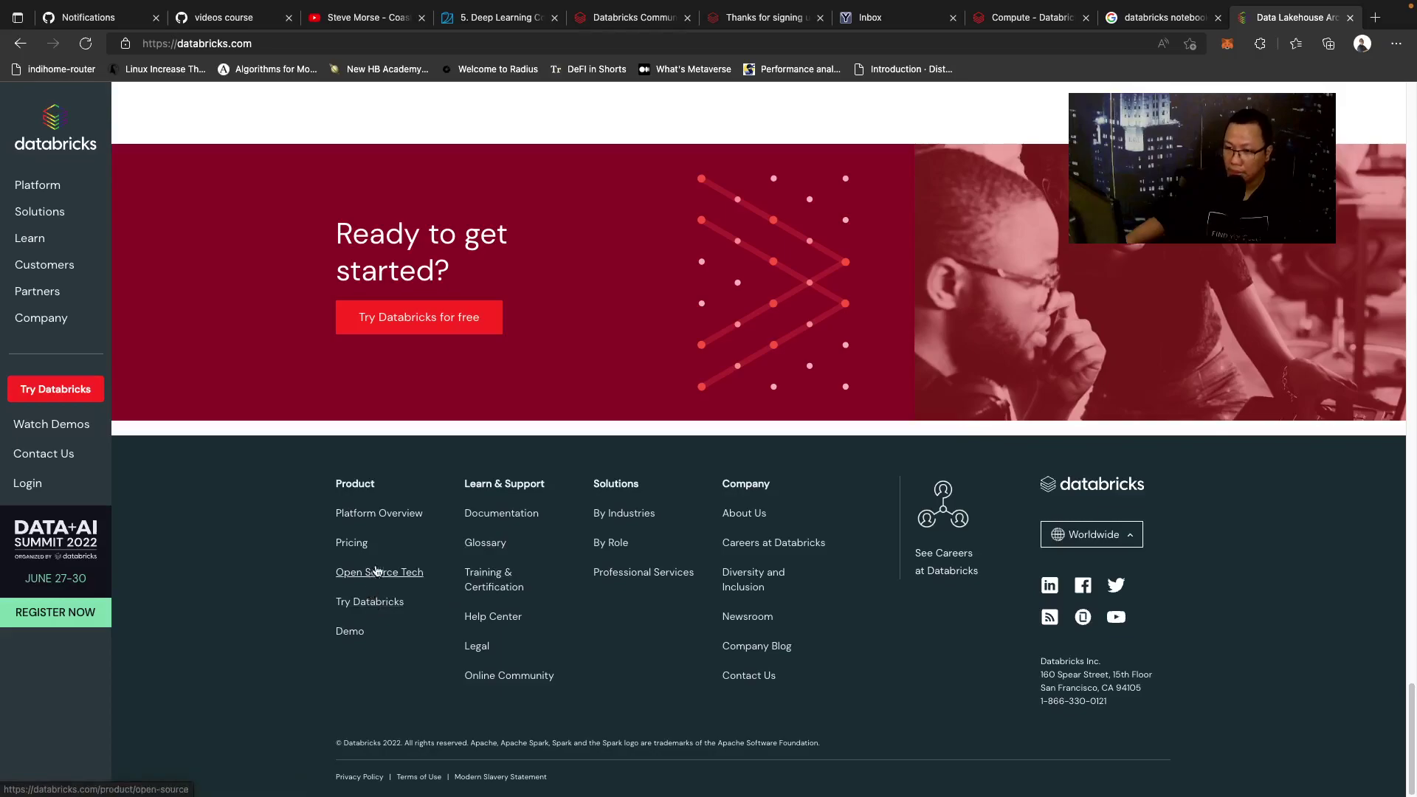
mouse_move(49, 293)
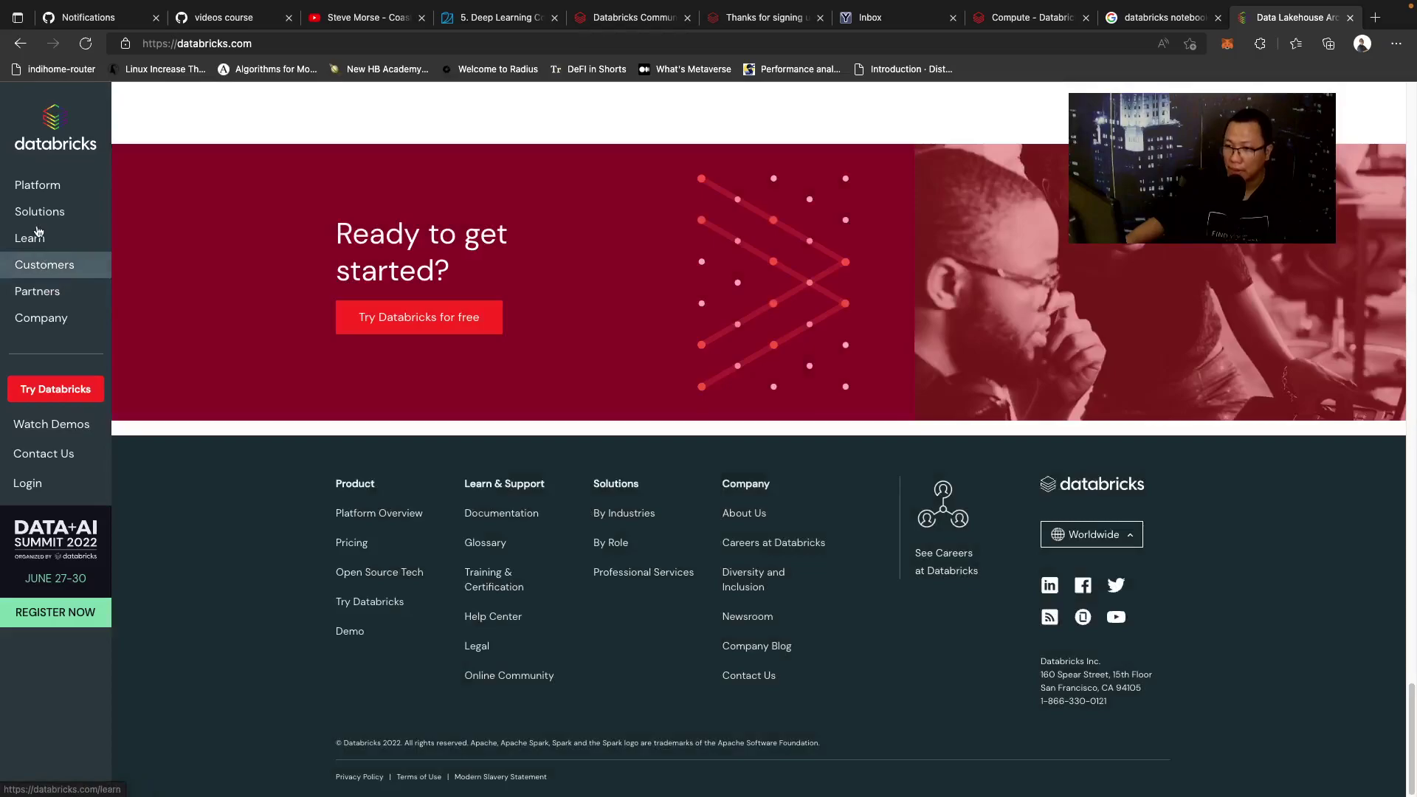
mouse_move(38, 232)
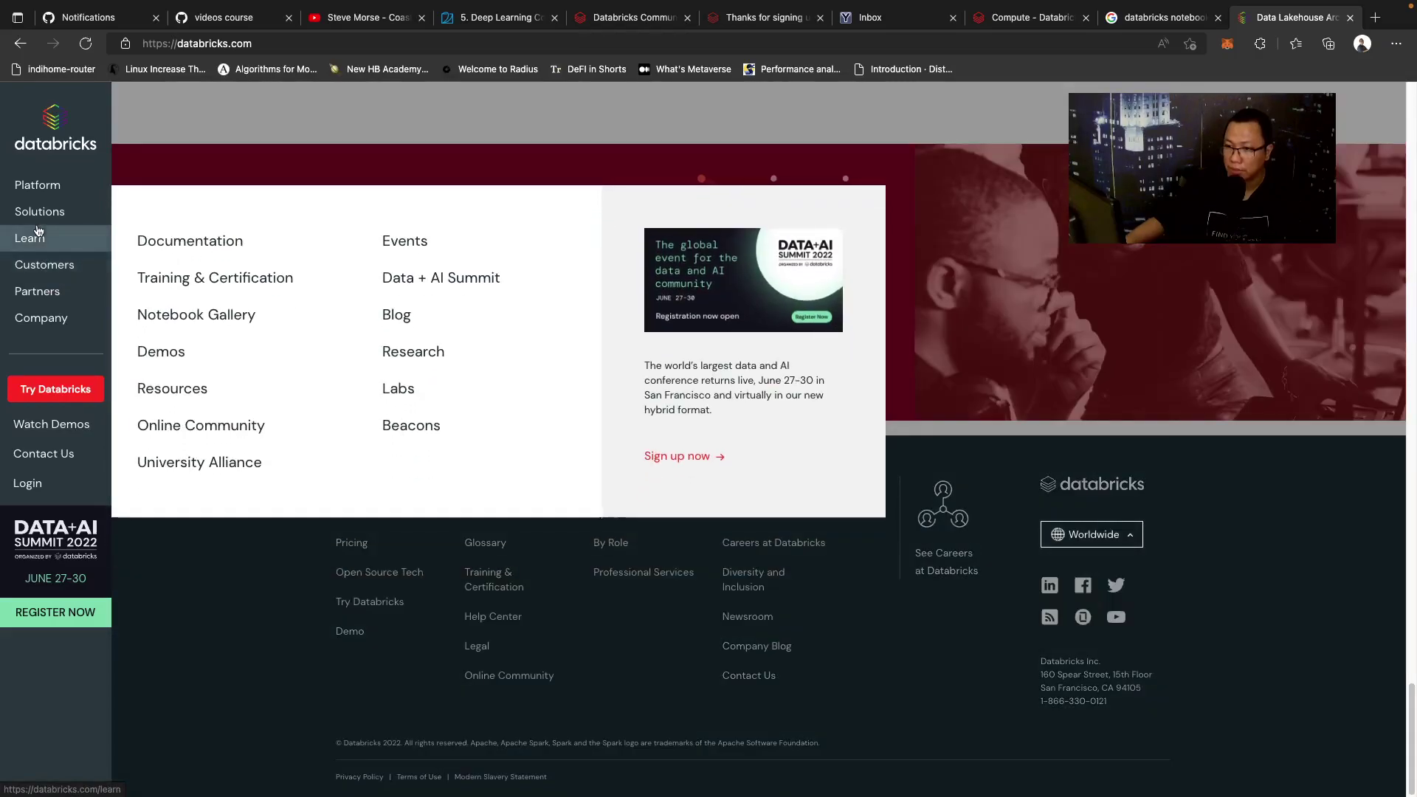
left_click(213, 316, "super")
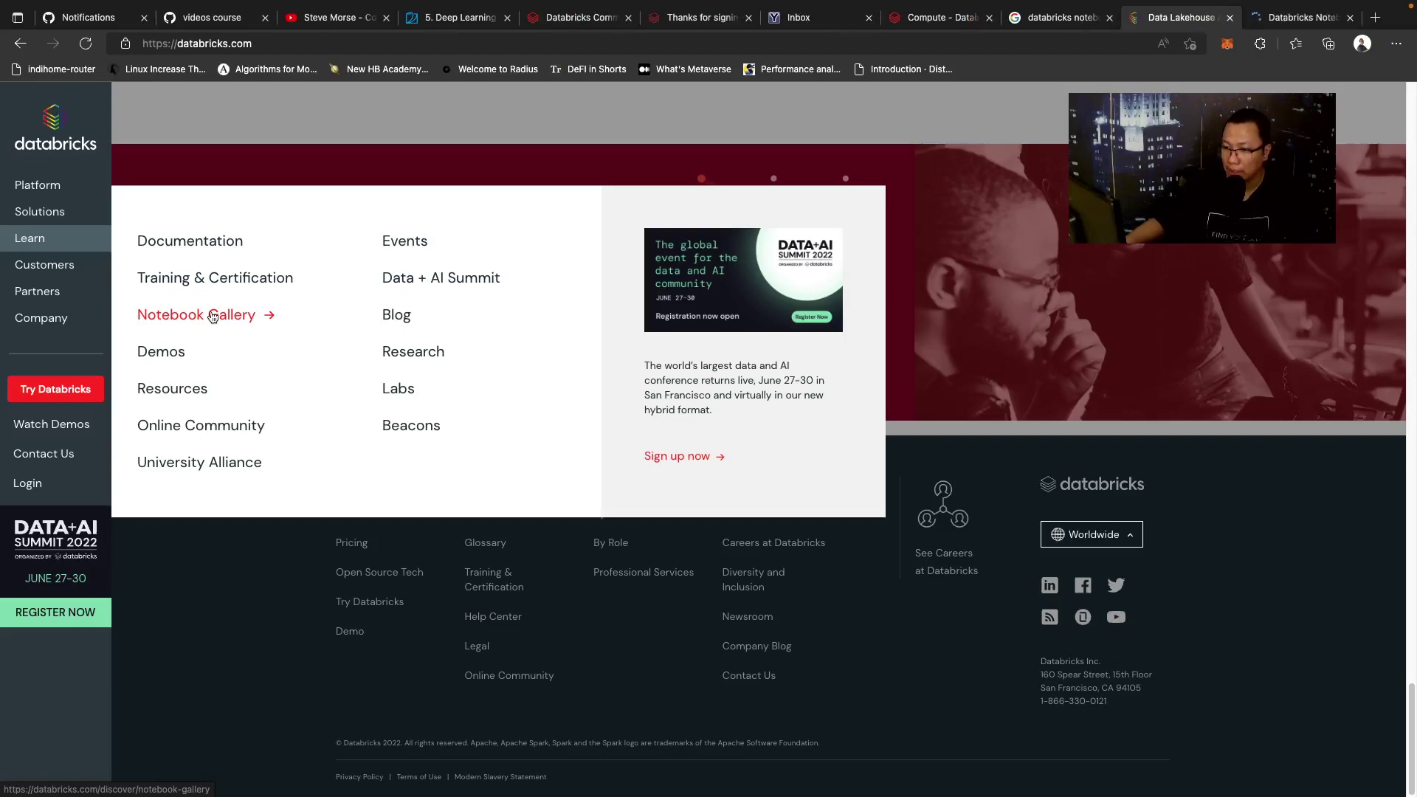
Step: Open the solutions by use case and view the Featured Solution Accelerators
mouse_move(44, 211)
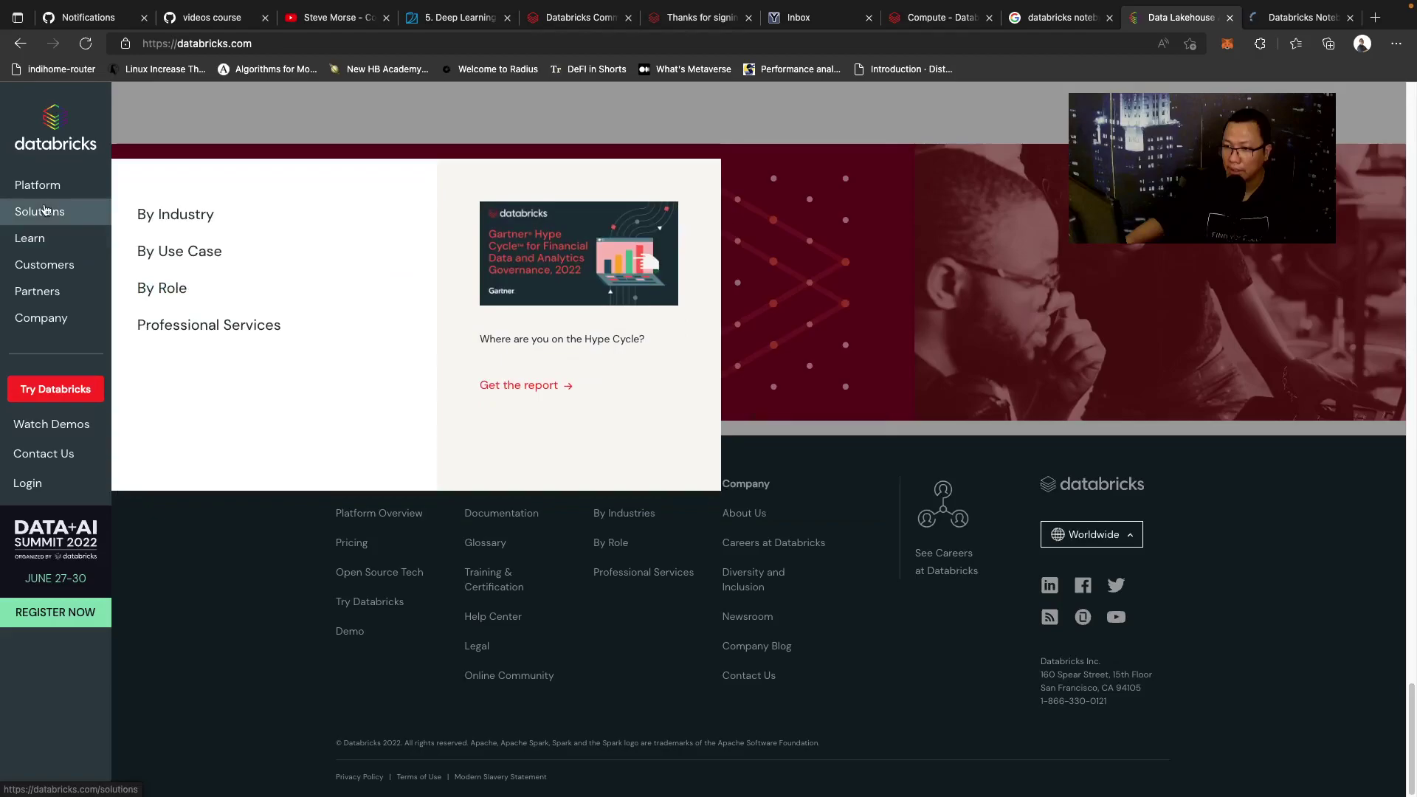
left_click(183, 260)
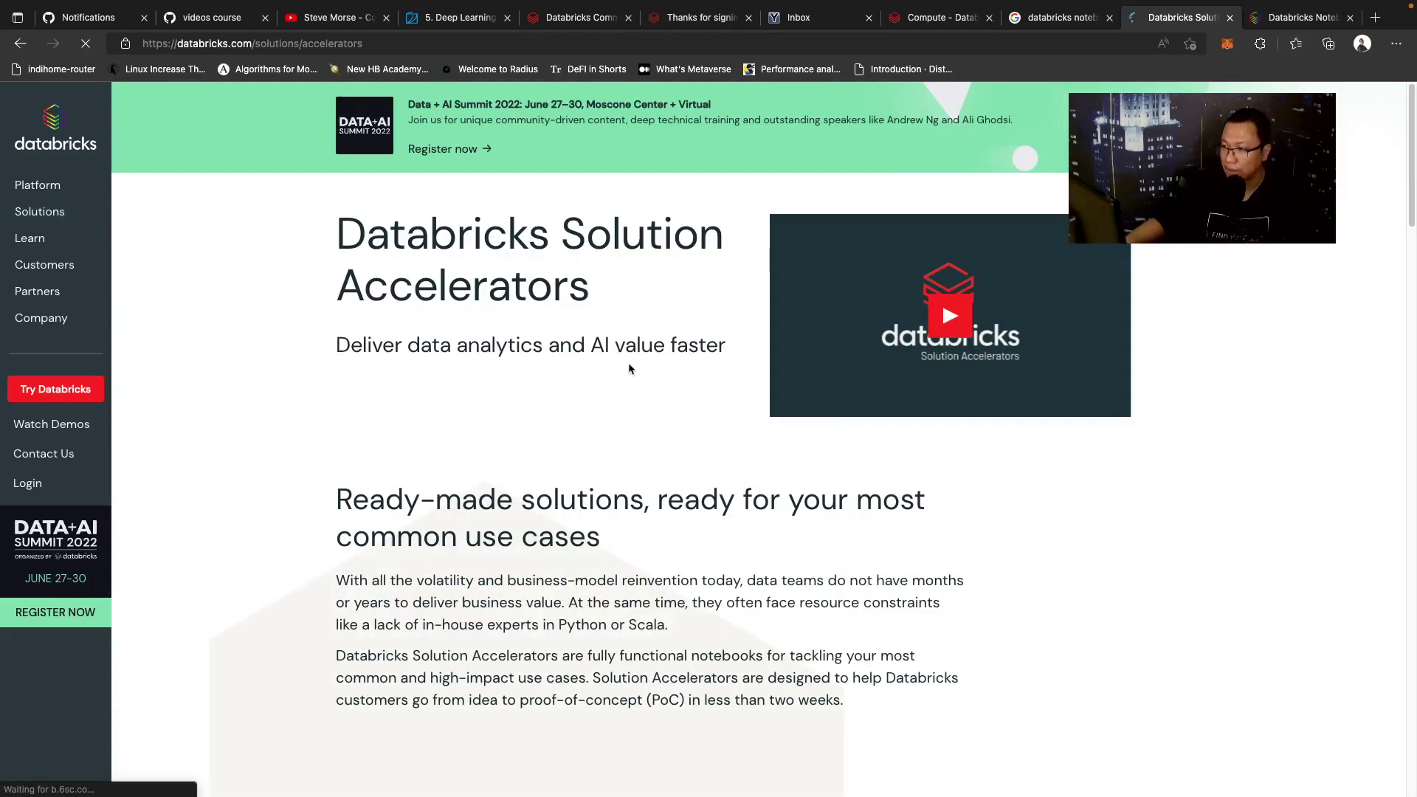
scroll(632, 363, "down", 10)
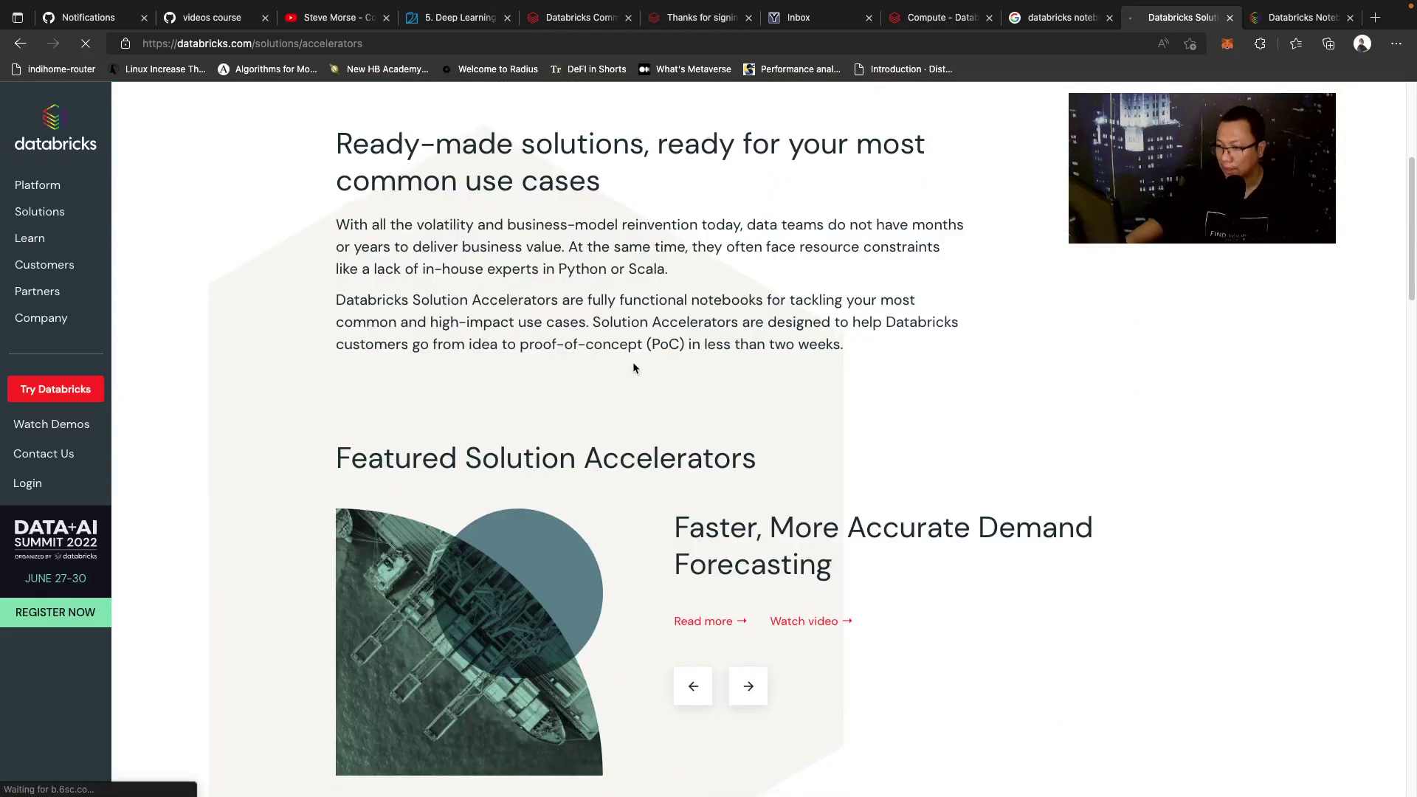
scroll(619, 439, "down", 1)
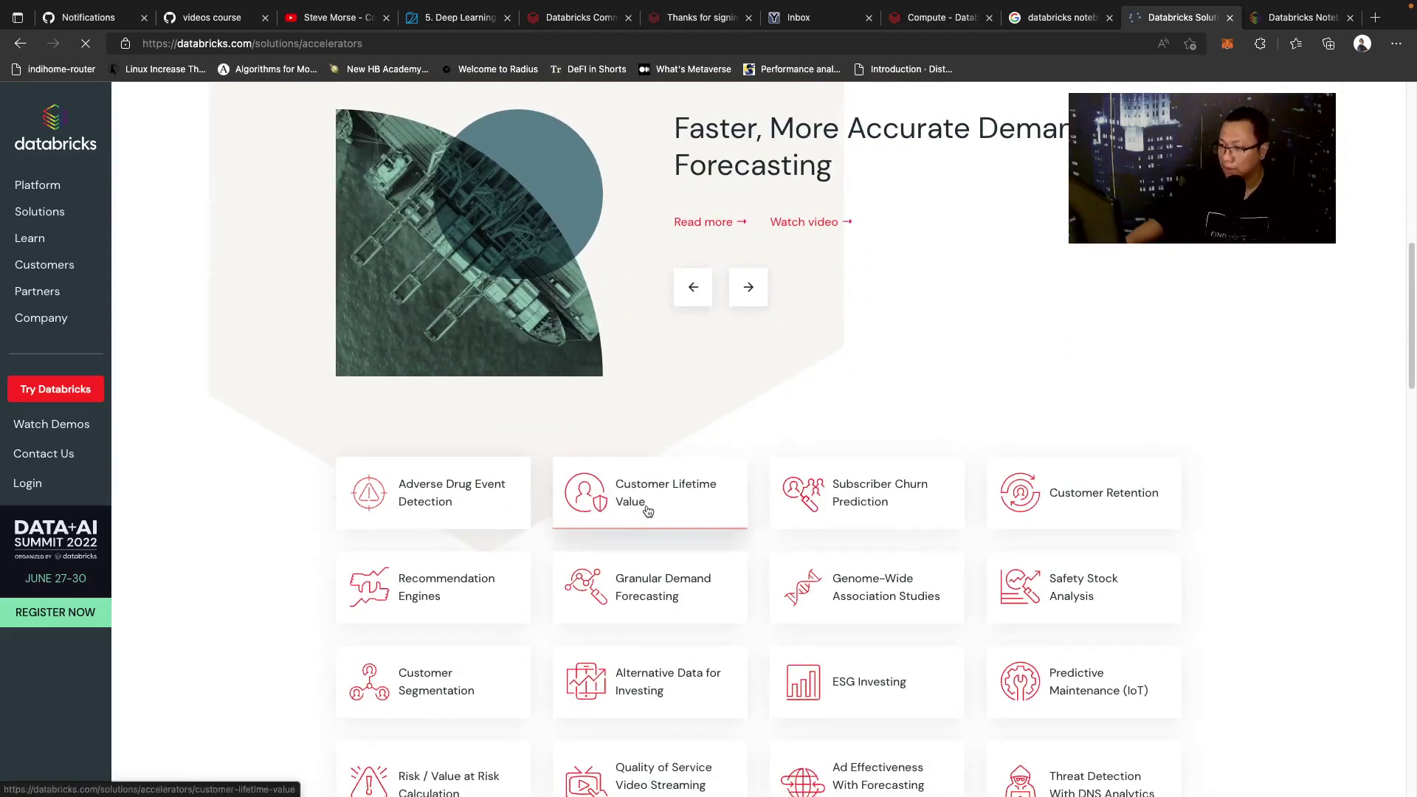
Step: Browse the list of solution accelerators and open Modernizing Investment Data Platforms
scroll(692, 490, "down", 2)
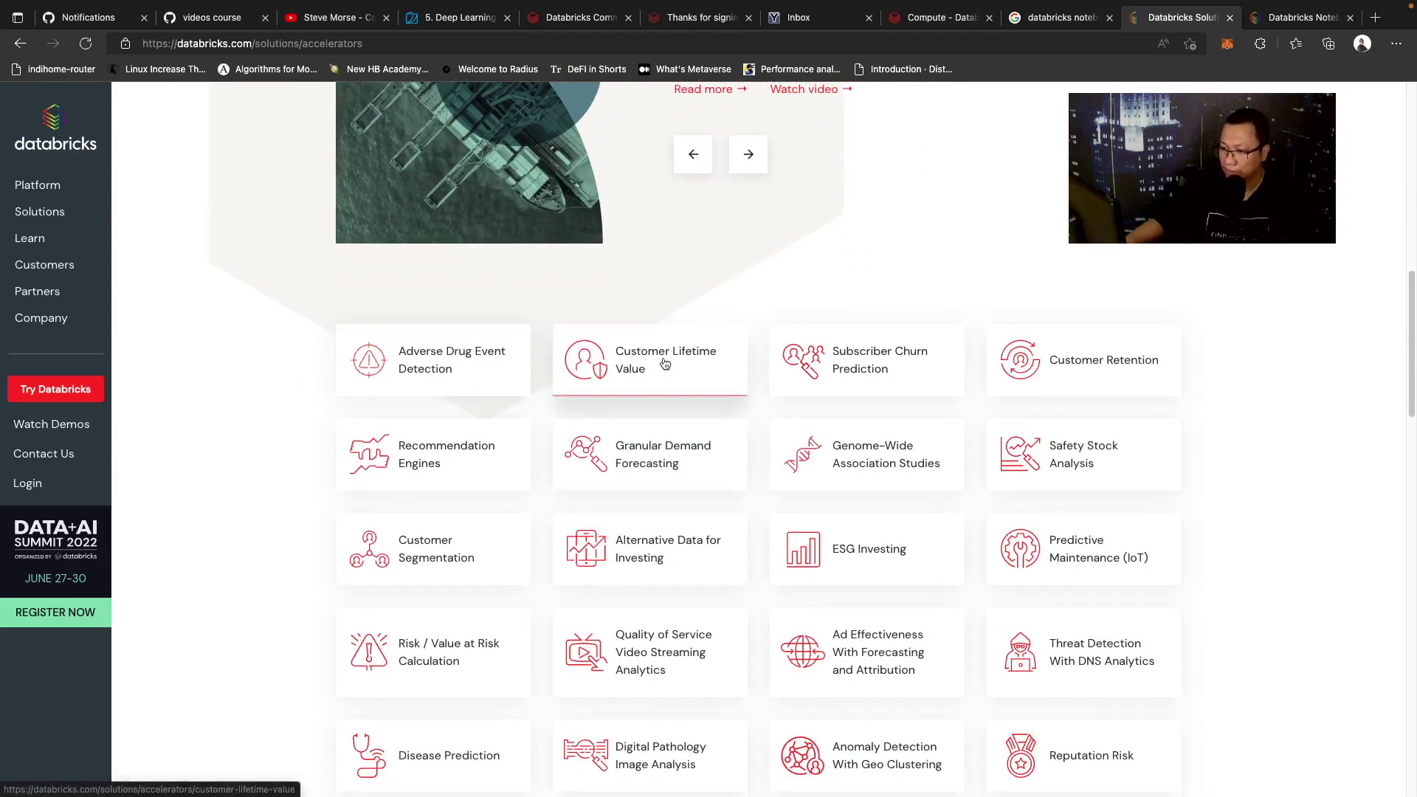
scroll(665, 363, "down", 5)
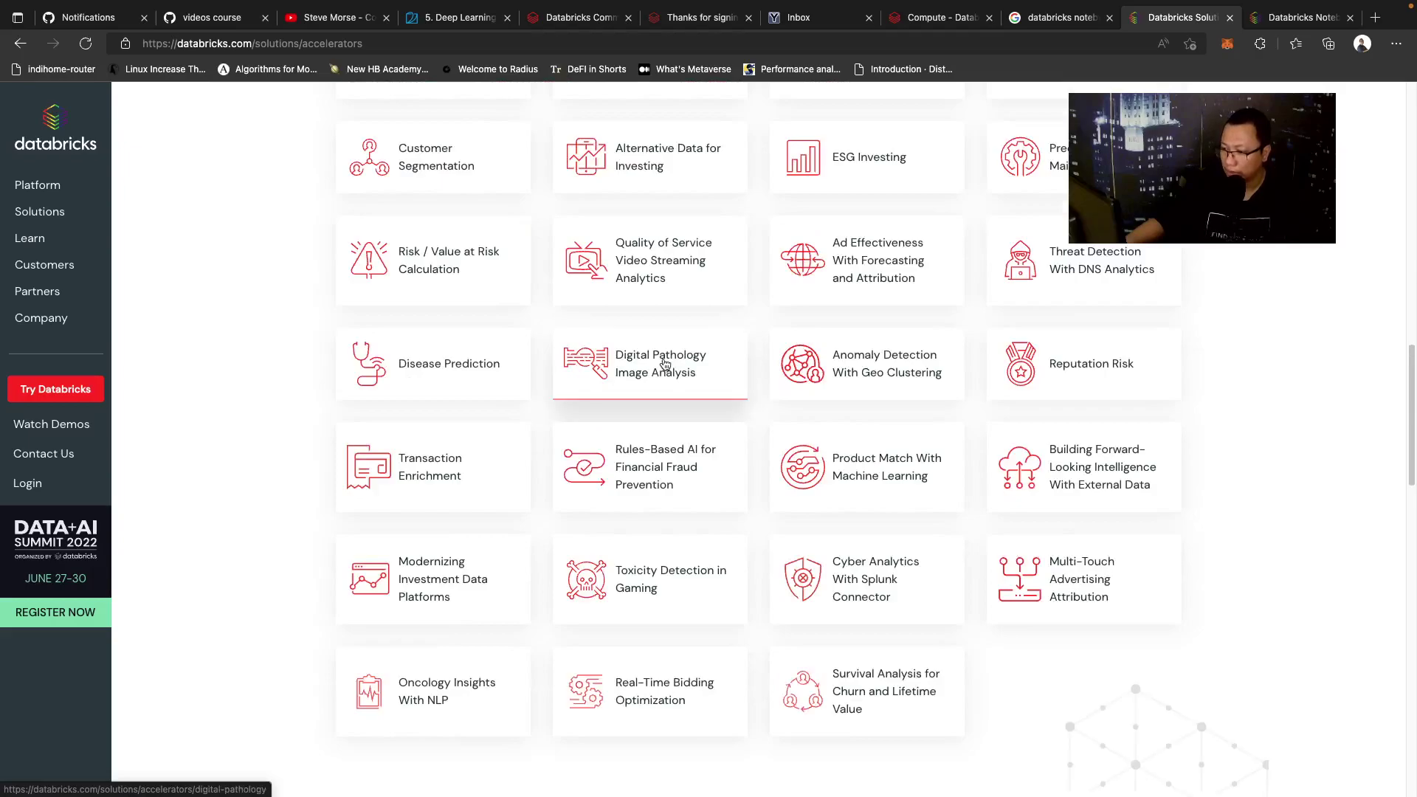
scroll(665, 363, "down", 1)
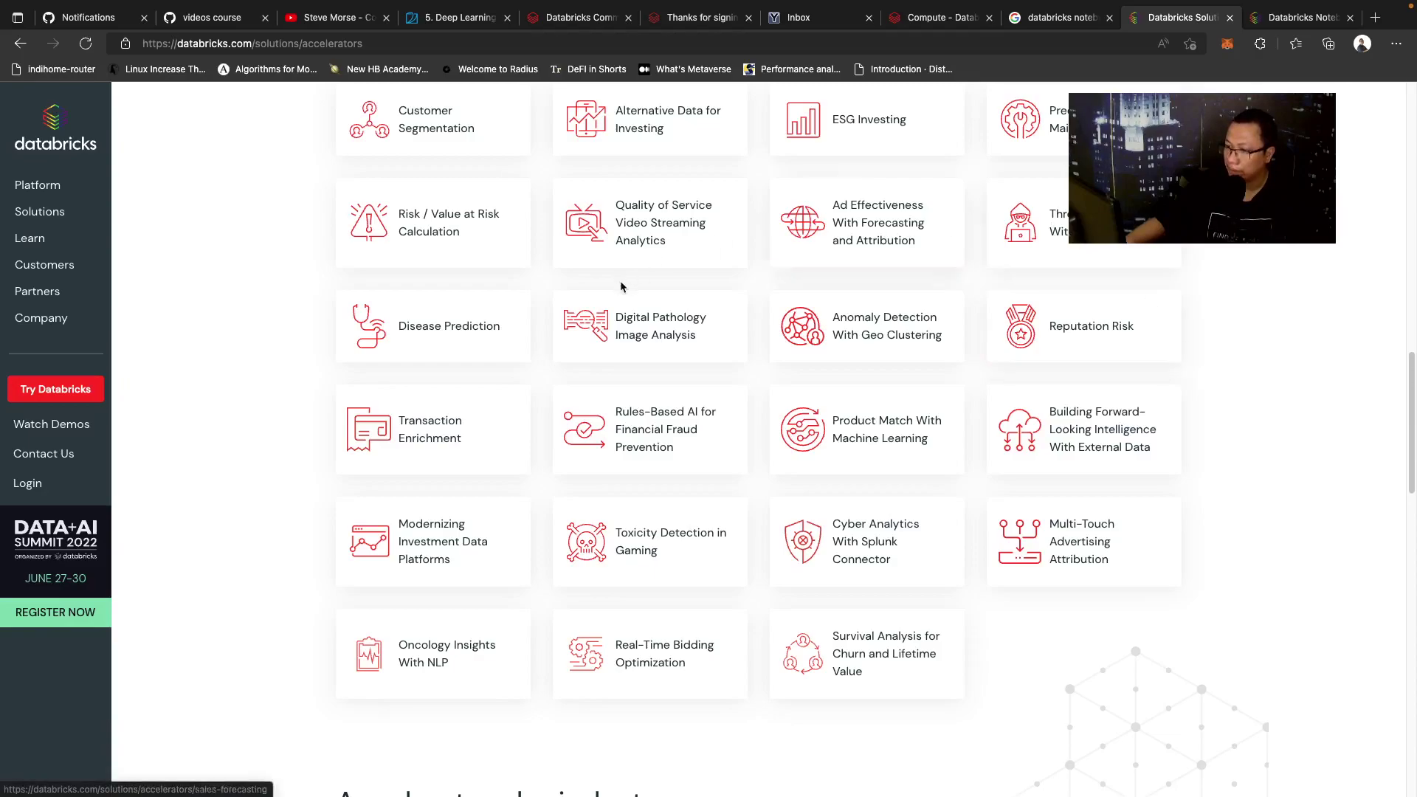
scroll(590, 288, "down", 4)
scroll(622, 288, "up", 4)
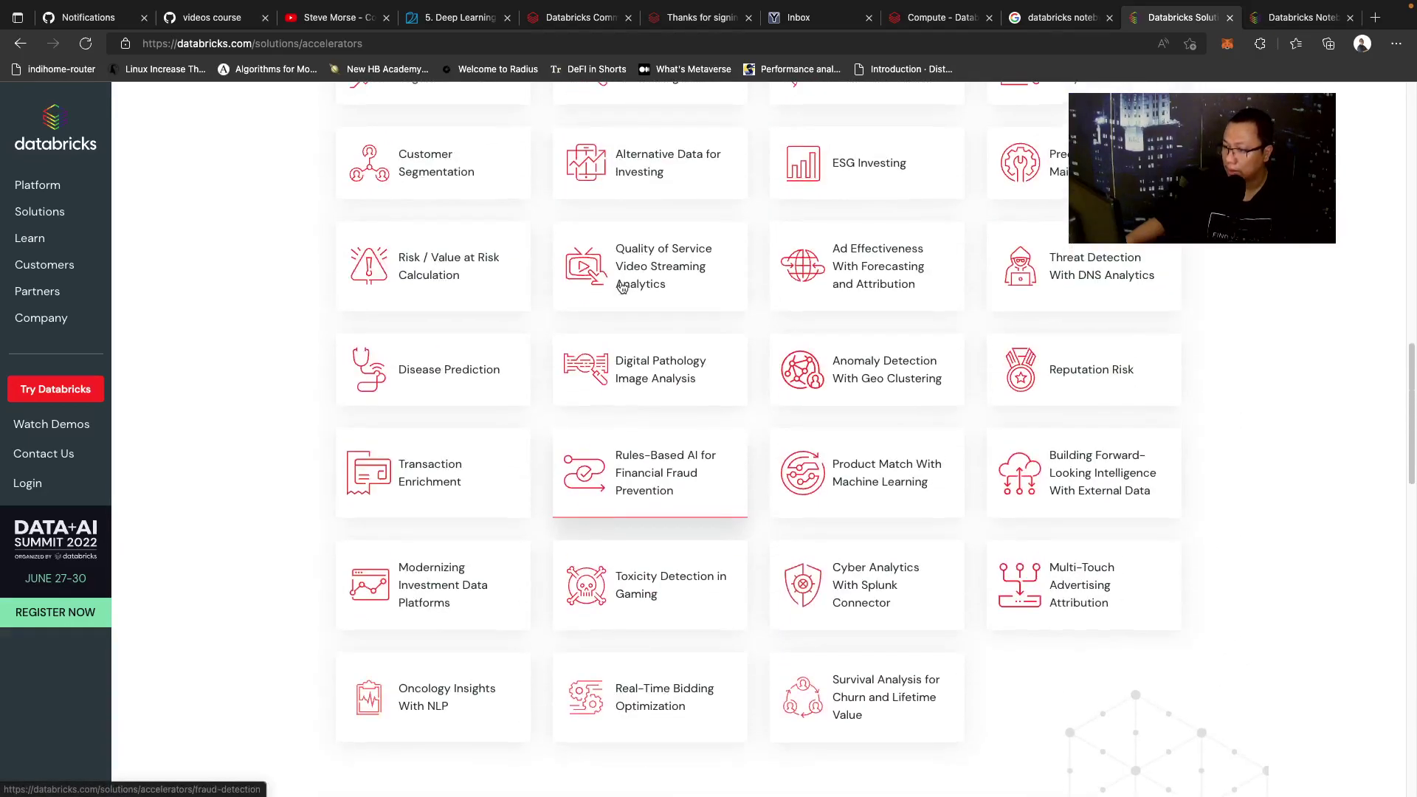
left_click(466, 586)
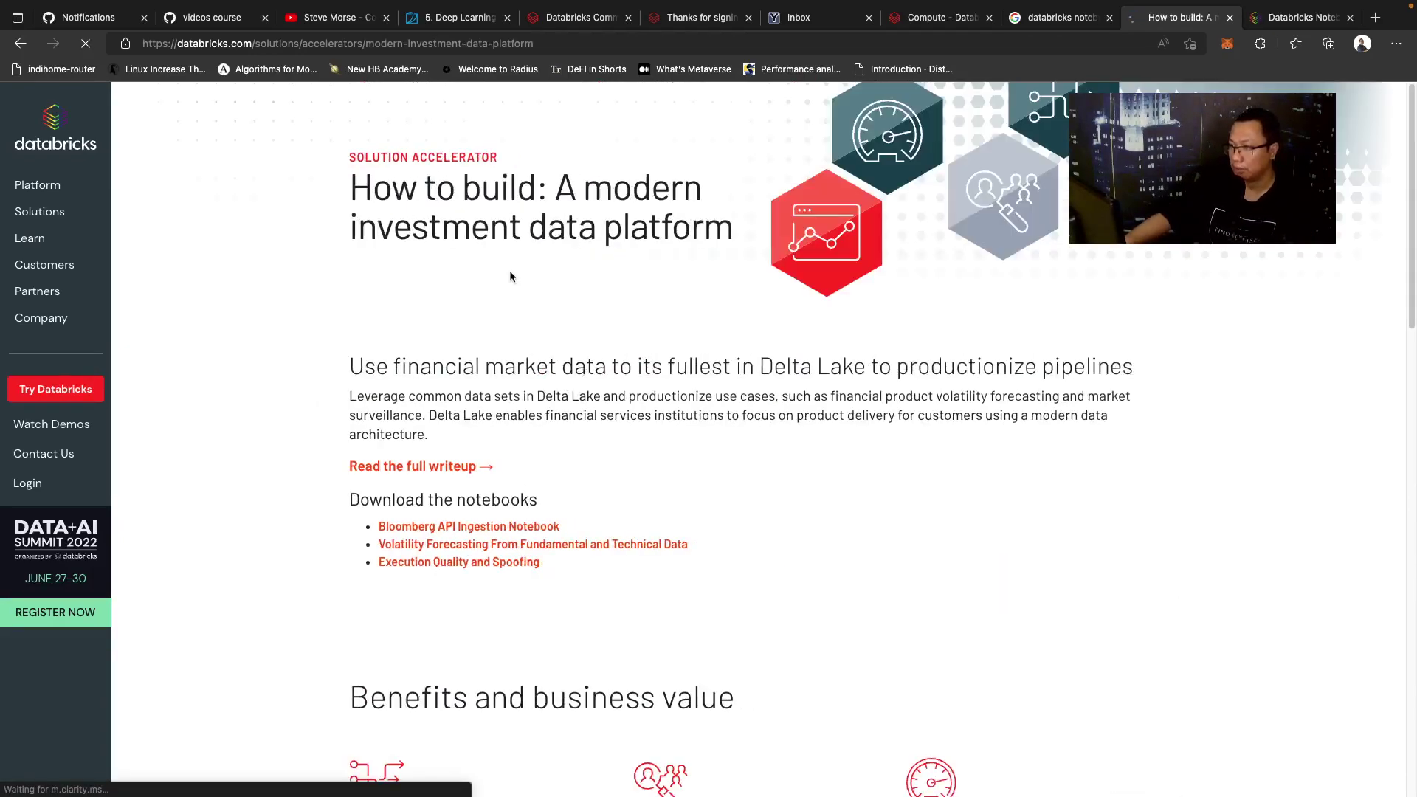
Step: Look over the modern investment data platform accelerator page and open its Volatility Forecasting From Fundamental and Technical Data notebook
scroll(551, 295, "down", 5)
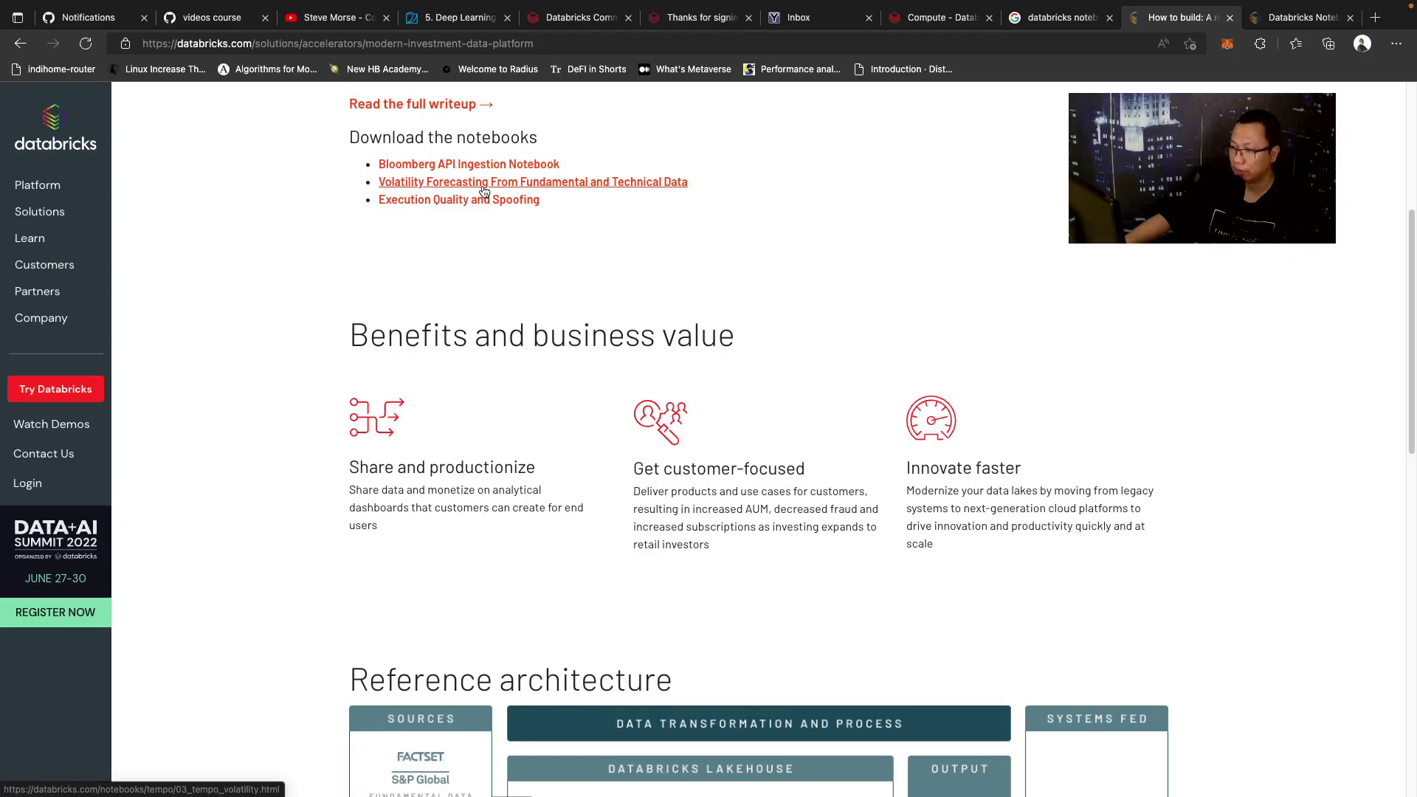
scroll(484, 198, "down", 8)
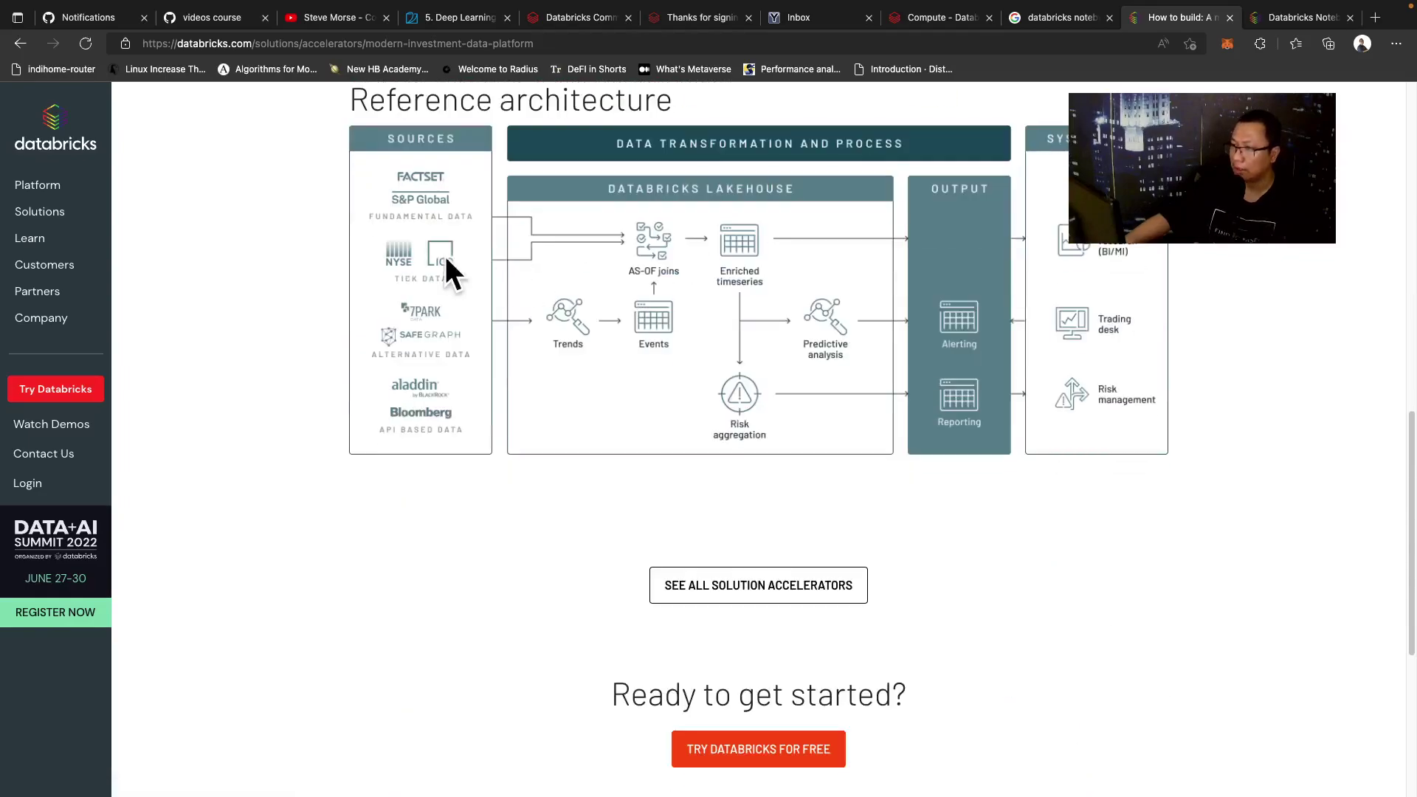
scroll(410, 321, "down", 2)
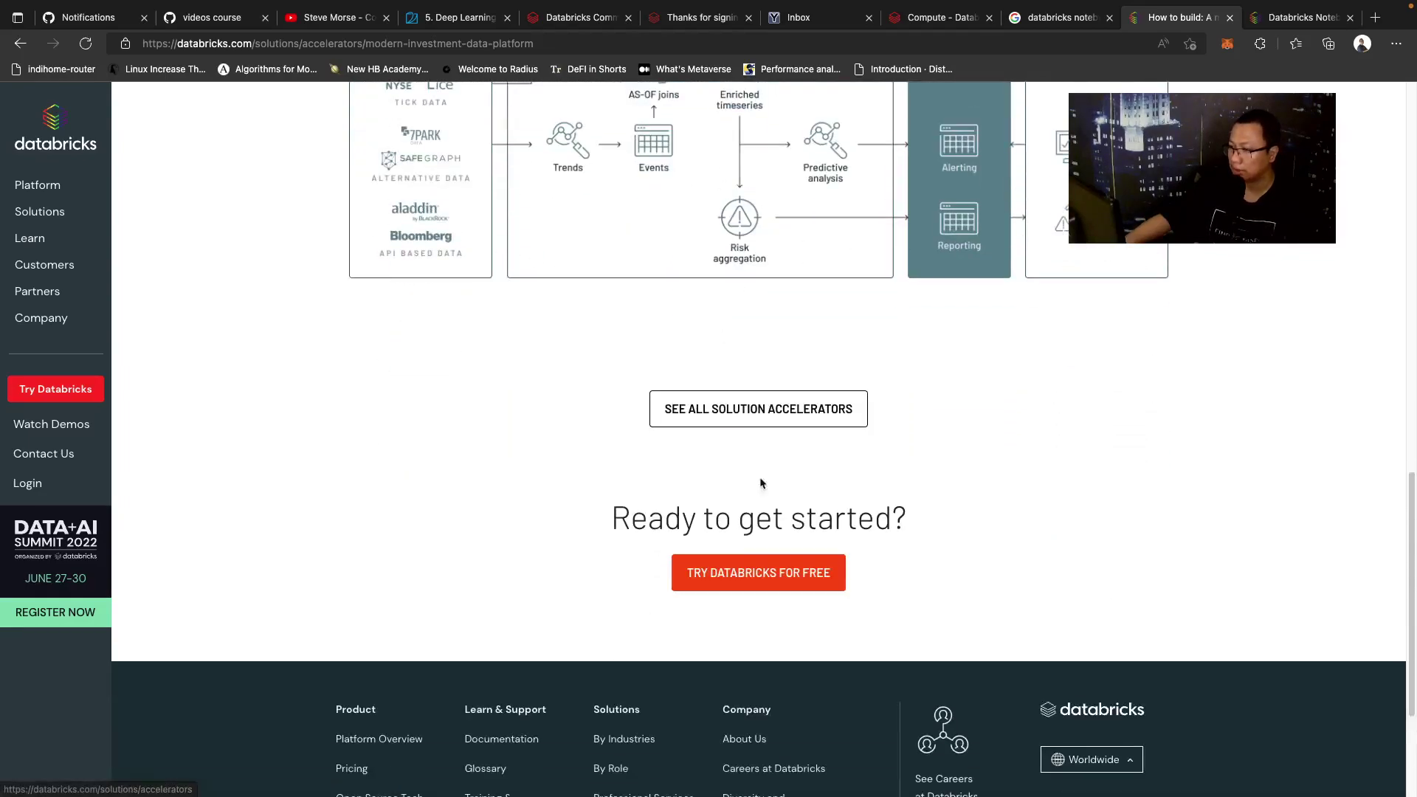
scroll(750, 412, "up", 10)
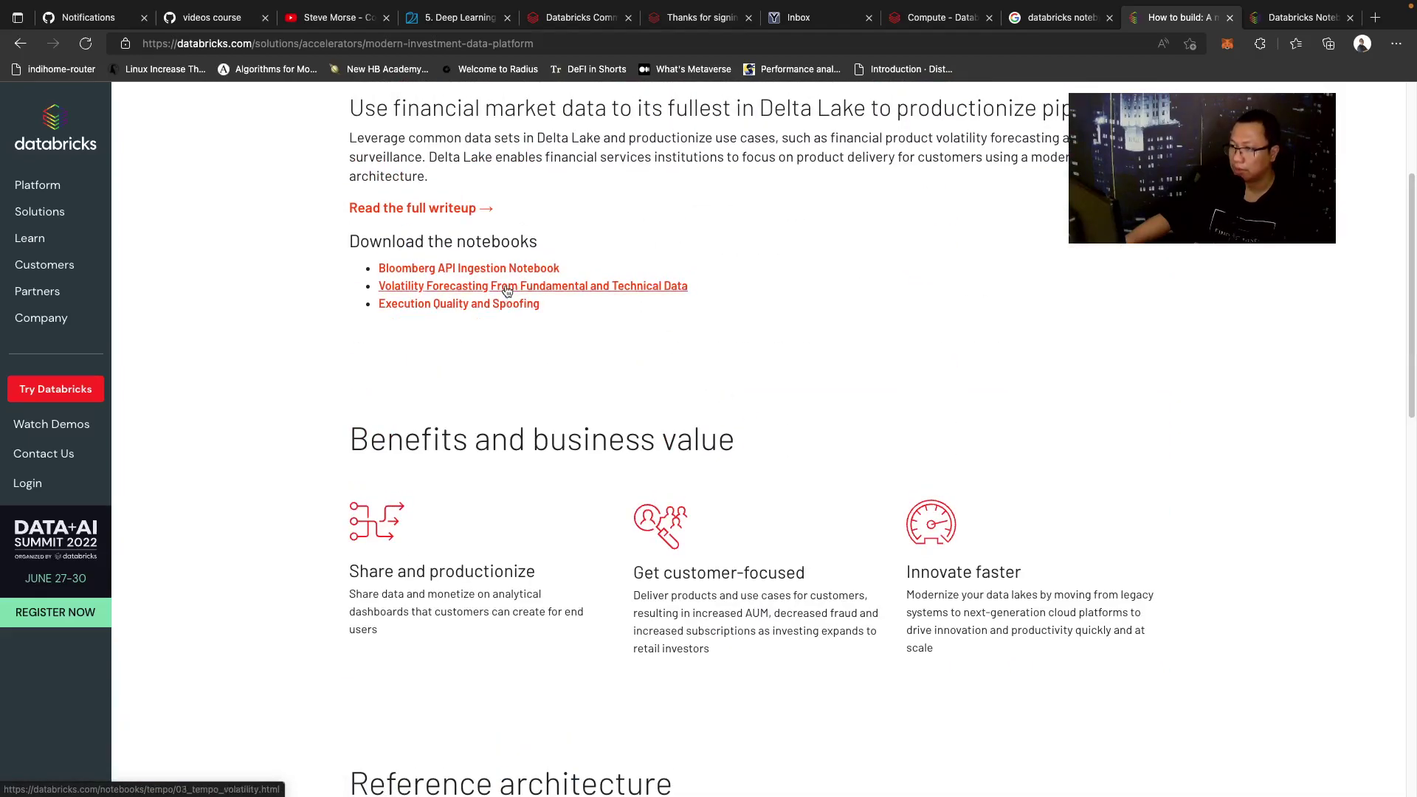
left_click(507, 291)
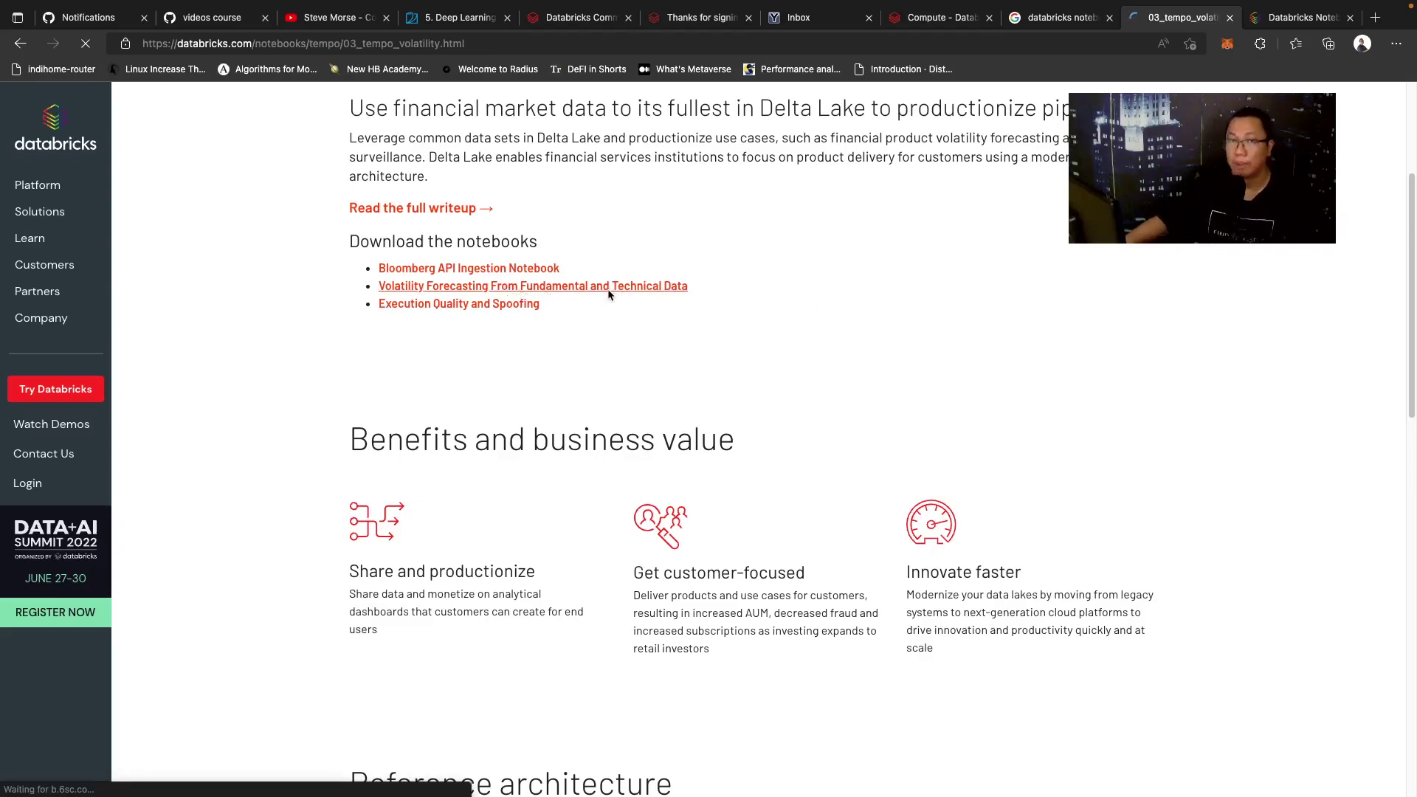
Step: Skim the 03_tempo_volatility notebook down to its STEP4 daily summary on ticker stats and close it
scroll(591, 320, "down", 6)
scroll(592, 321, "down", 15)
scroll(683, 361, "down", 15)
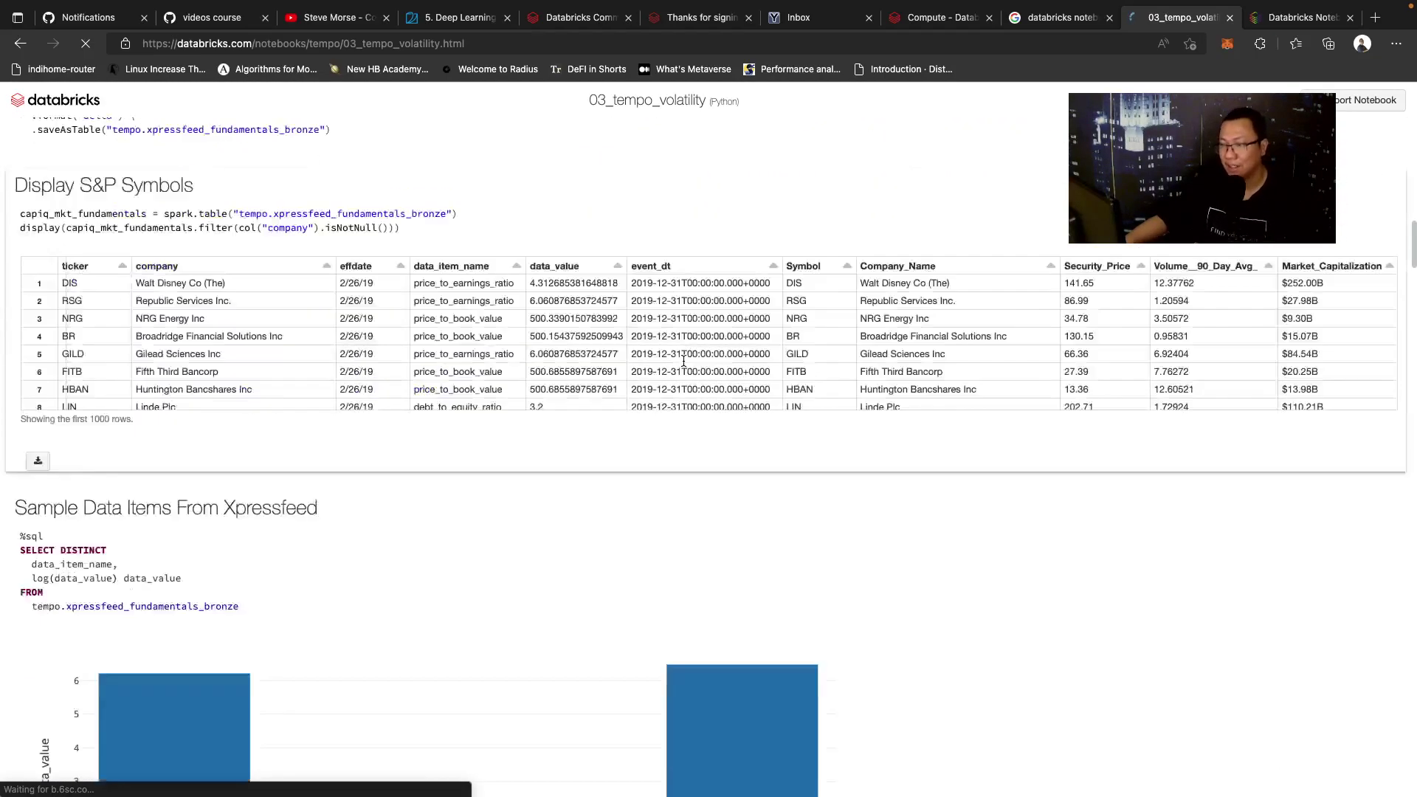
scroll(684, 362, "down", 15)
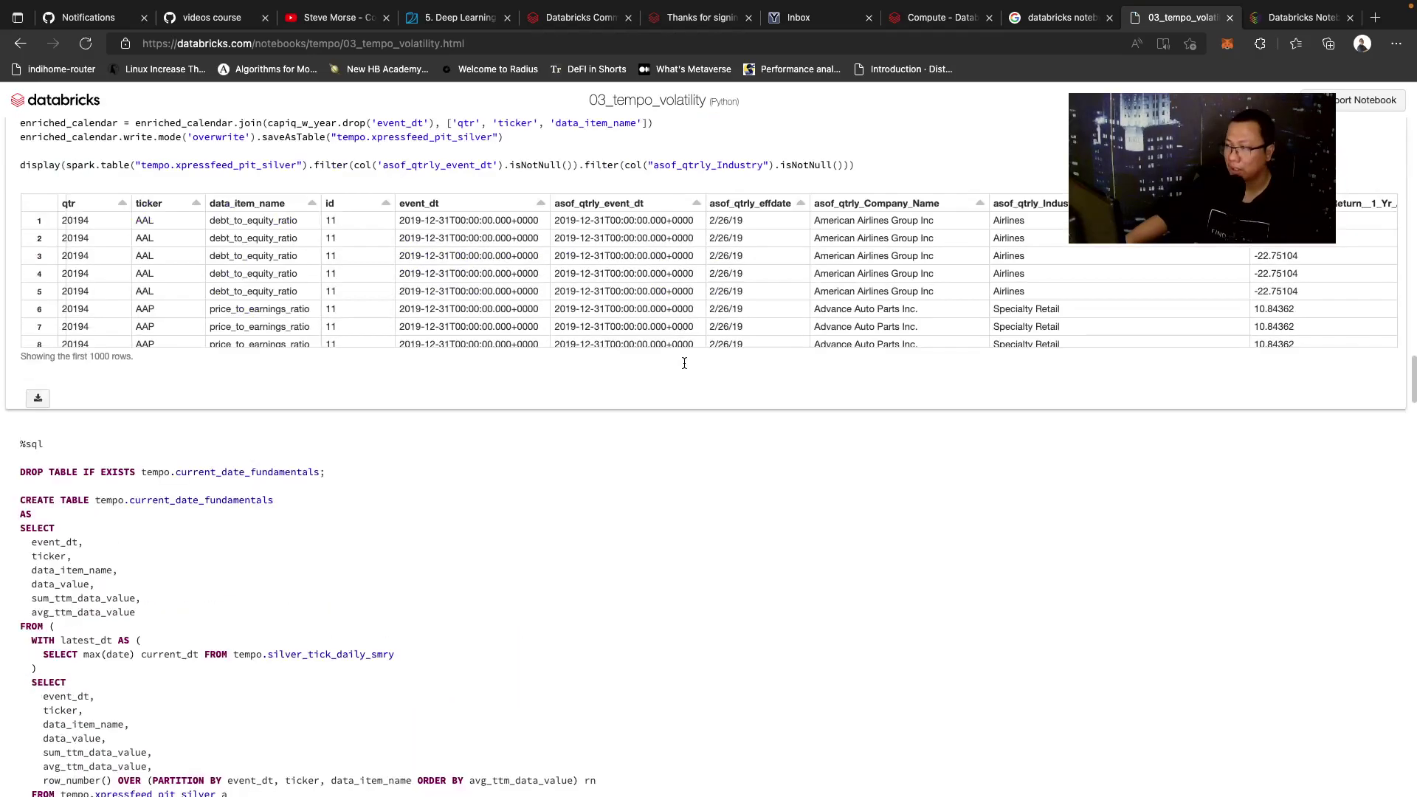
scroll(683, 363, "down", 20)
scroll(684, 362, "down", 20)
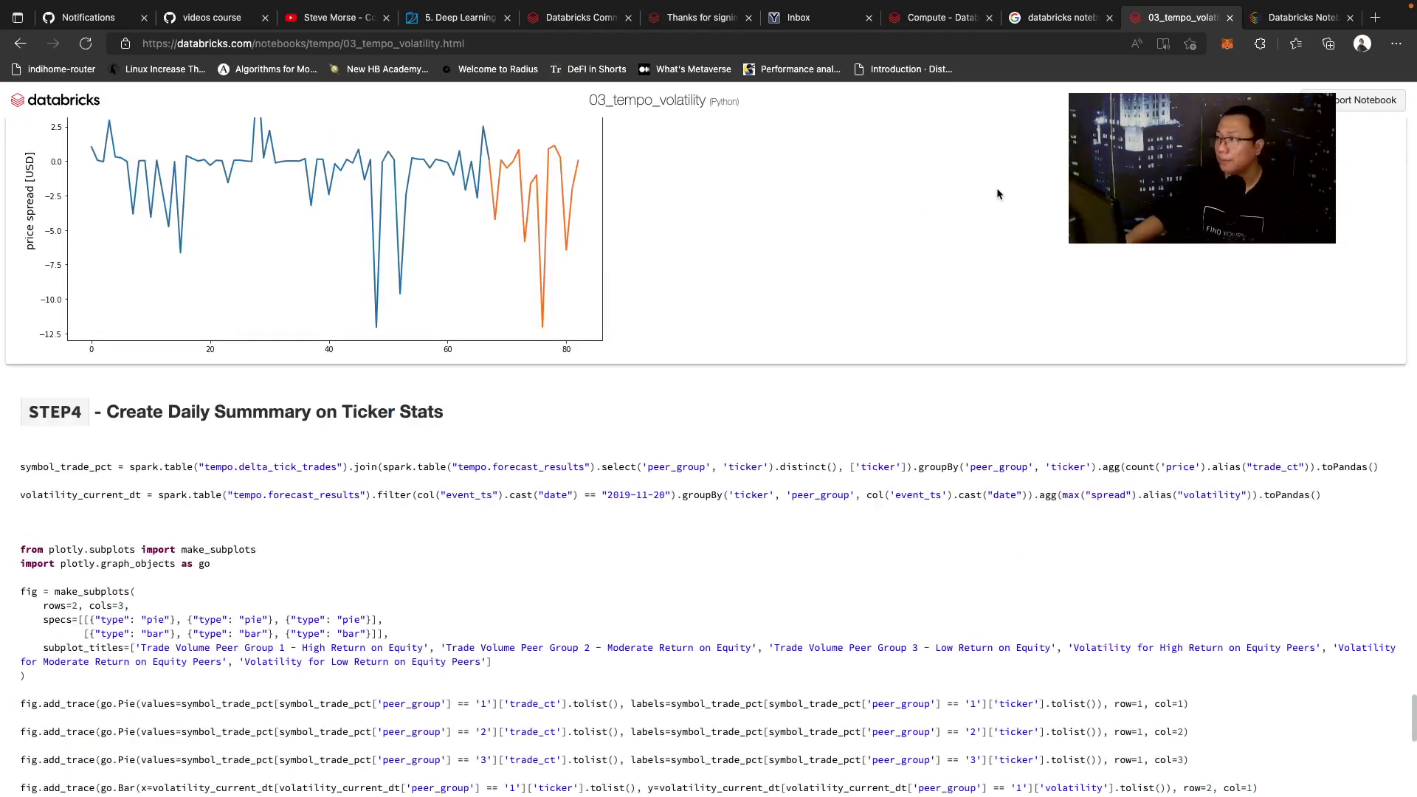
mouse_move(1225, 4)
left_click(1229, 56)
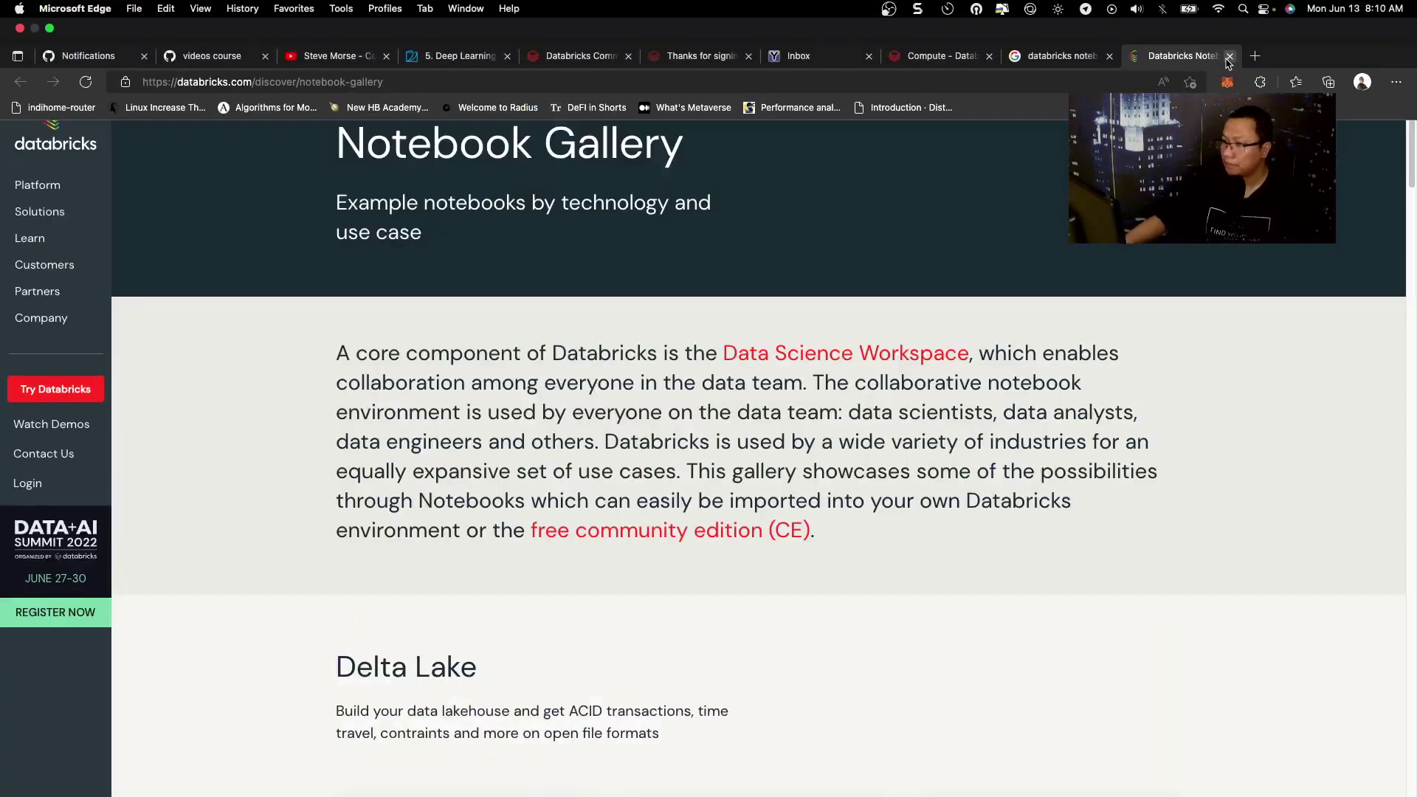
Step: Browse the Notebook Gallery's example notebooks from Delta Lake through Koalas, Machine Learning and MLflow down to Use Cases
scroll(915, 244, "down", 3)
scroll(941, 214, "down", 8)
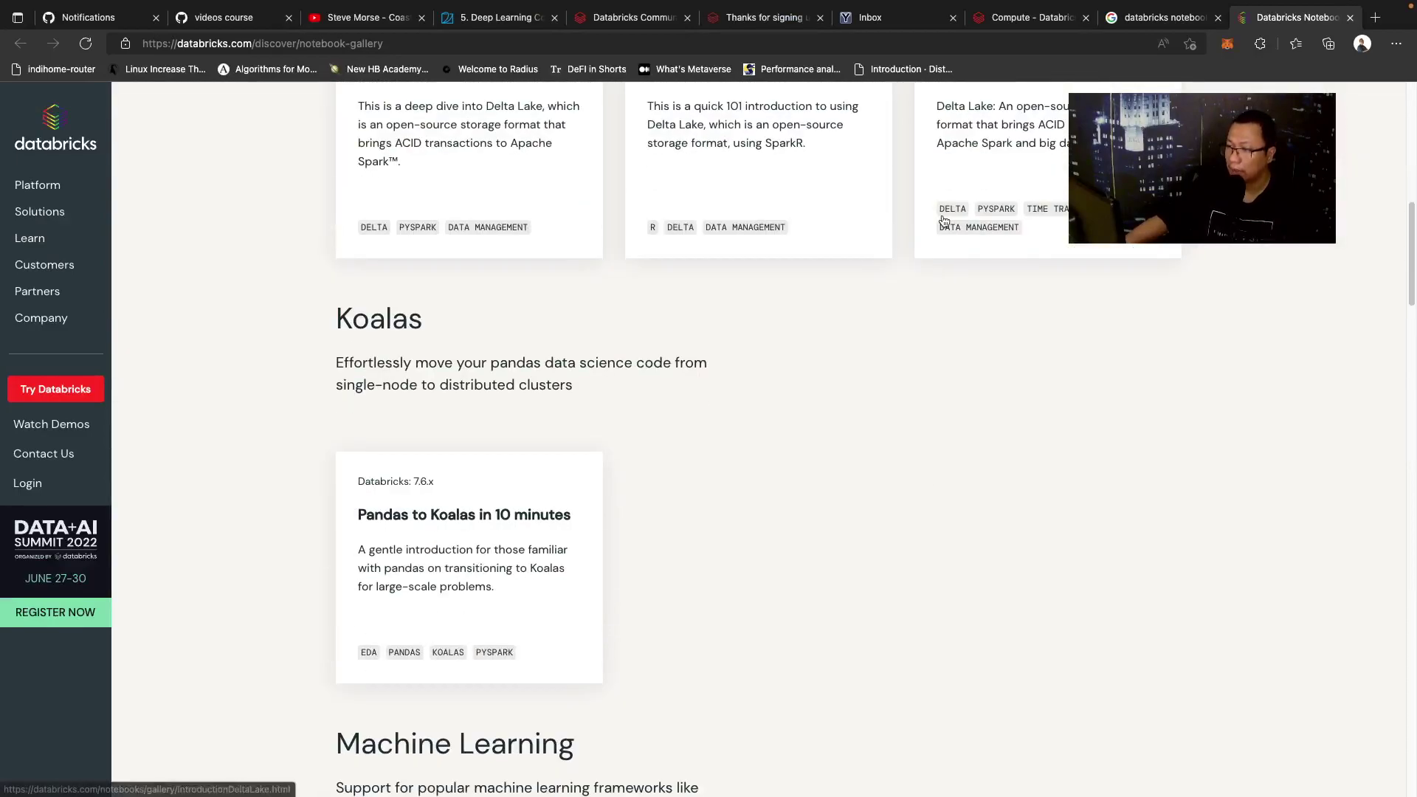
scroll(828, 281, "down", 2)
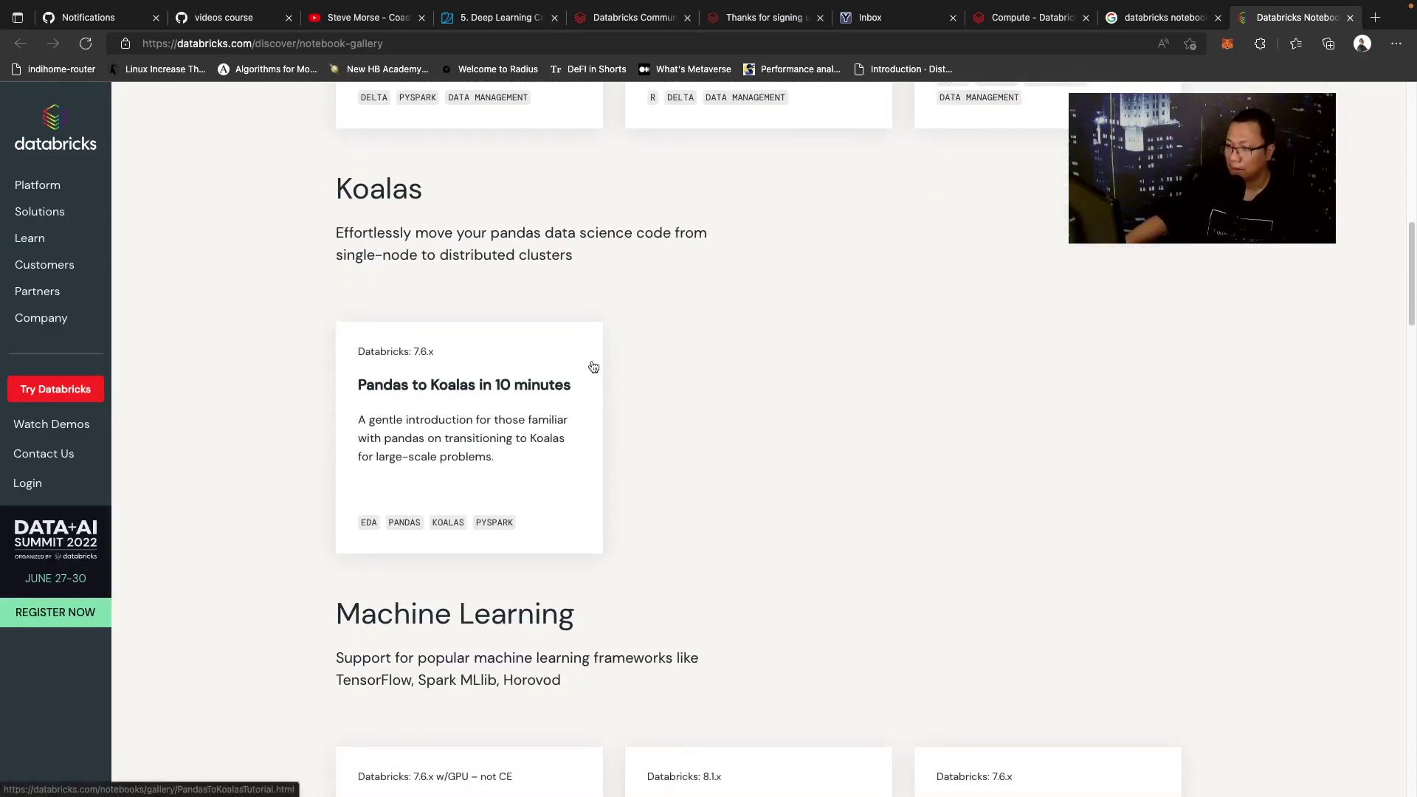
scroll(813, 316, "down", 5)
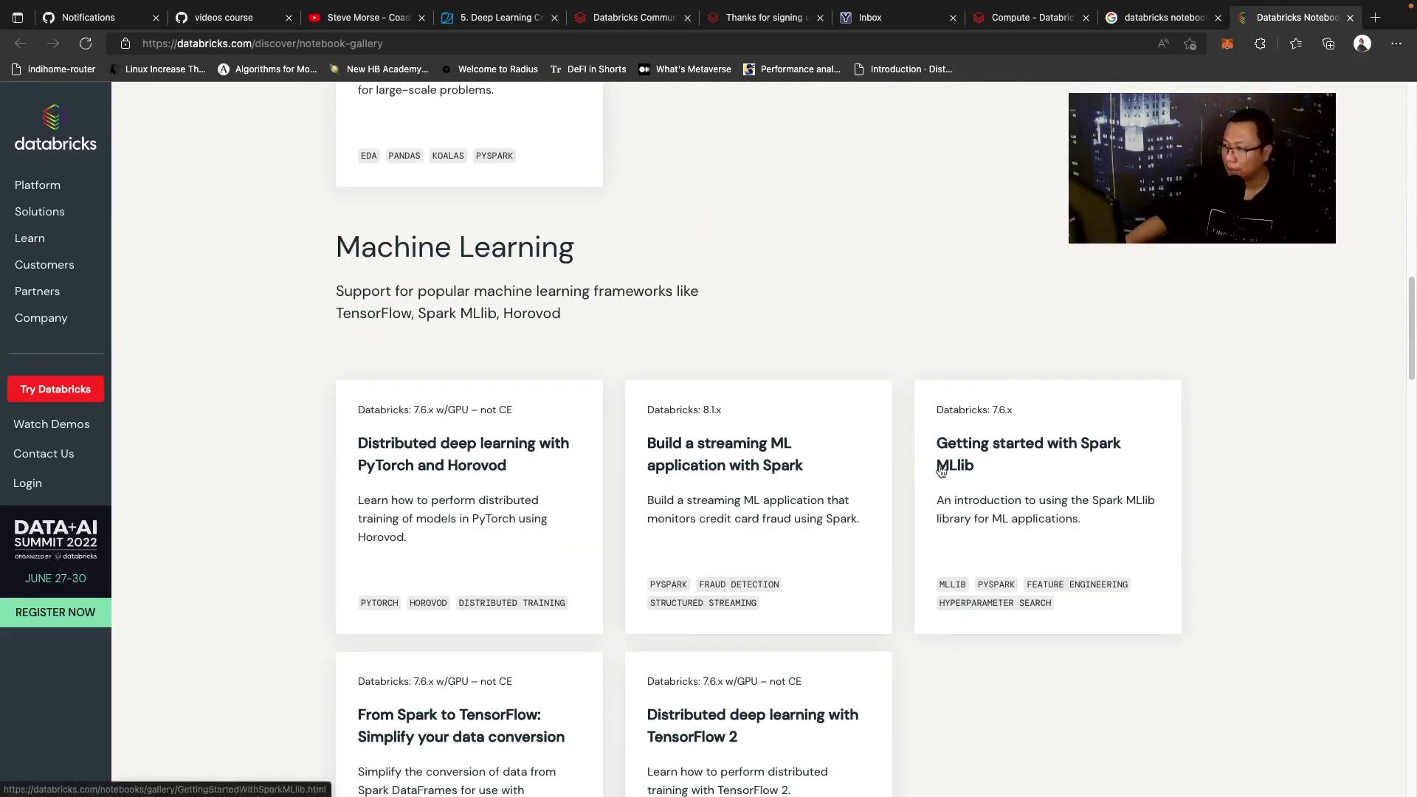
scroll(929, 465, "down", 3)
scroll(901, 362, "down", 15)
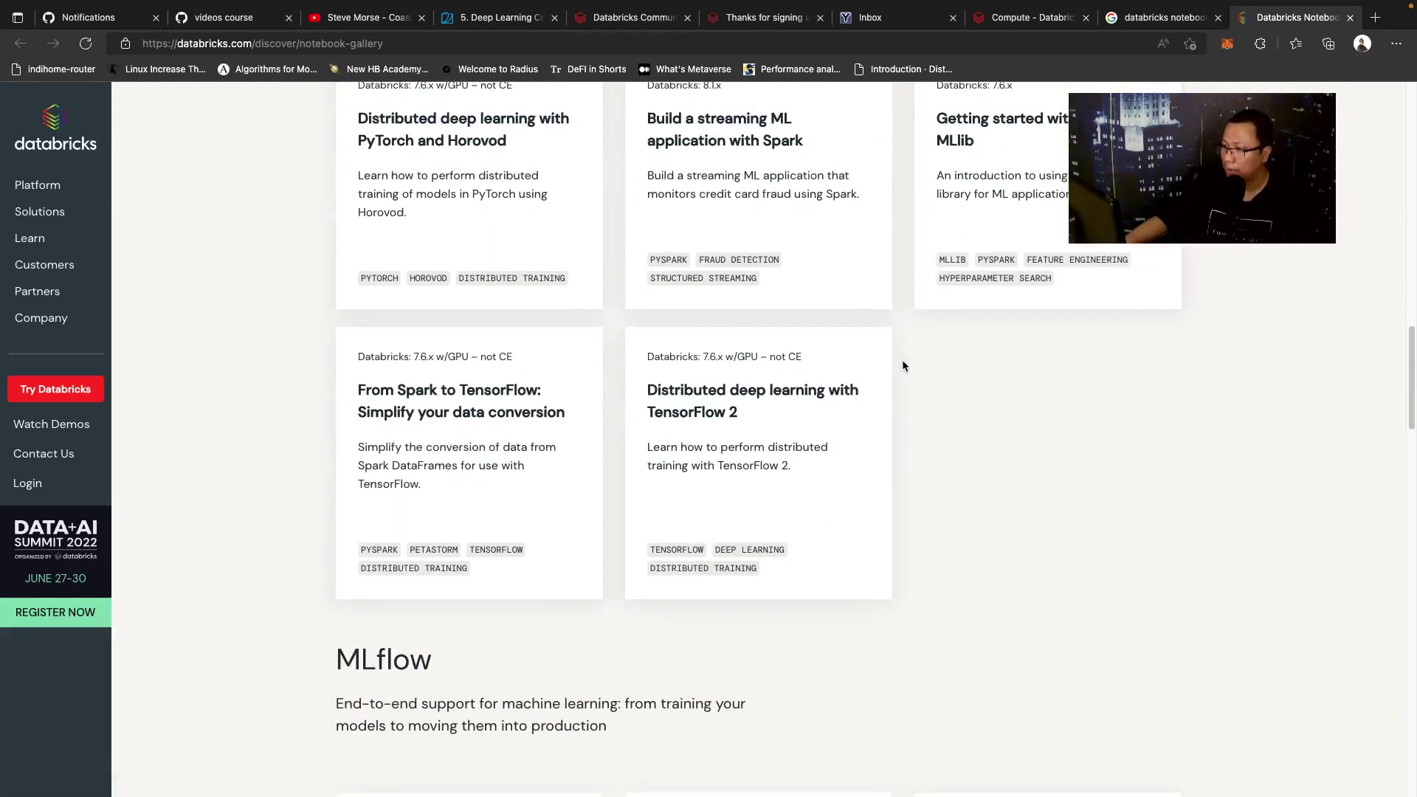
scroll(779, 397, "down", 20)
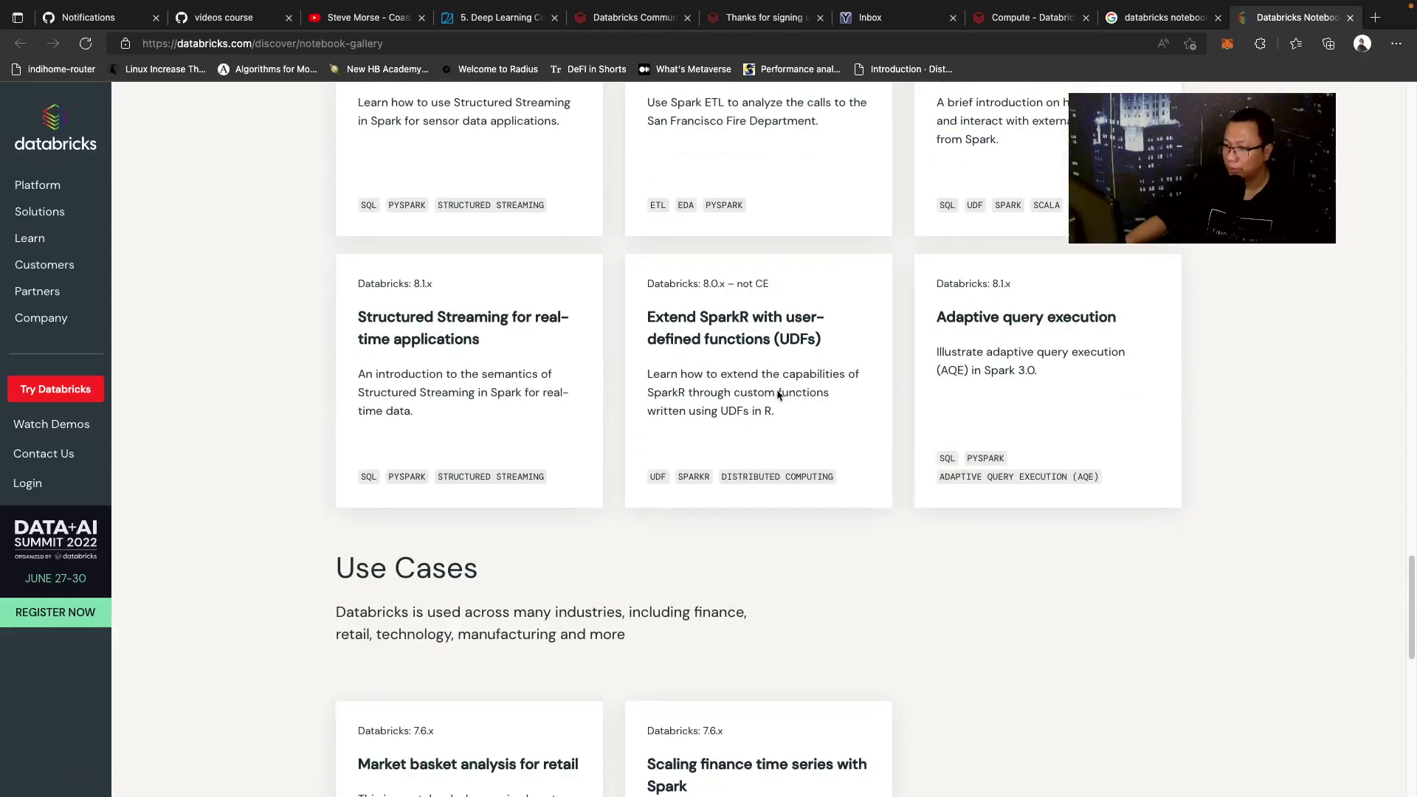
Step: Search the web for "databricks rapids.ai"
left_click(1010, 44)
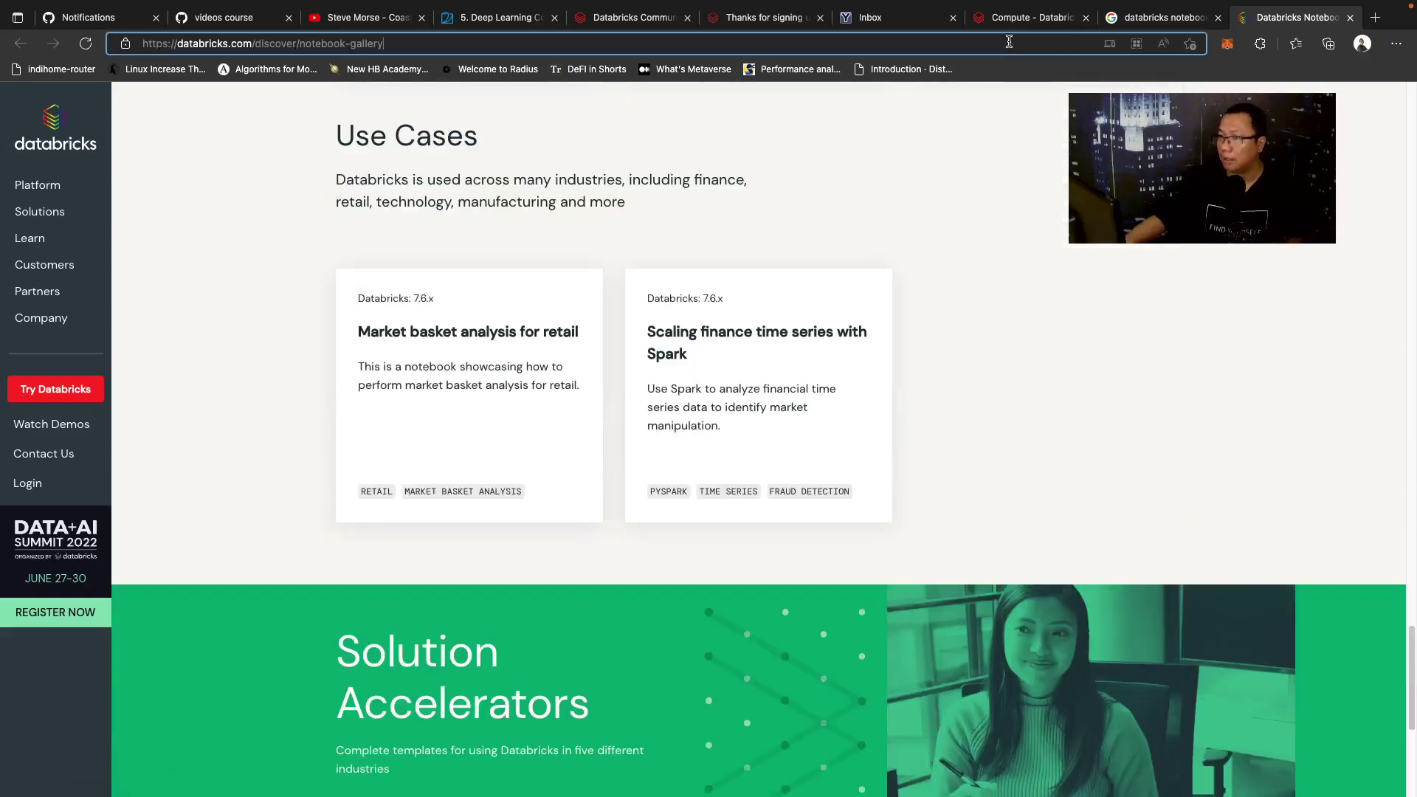
type("databricks")
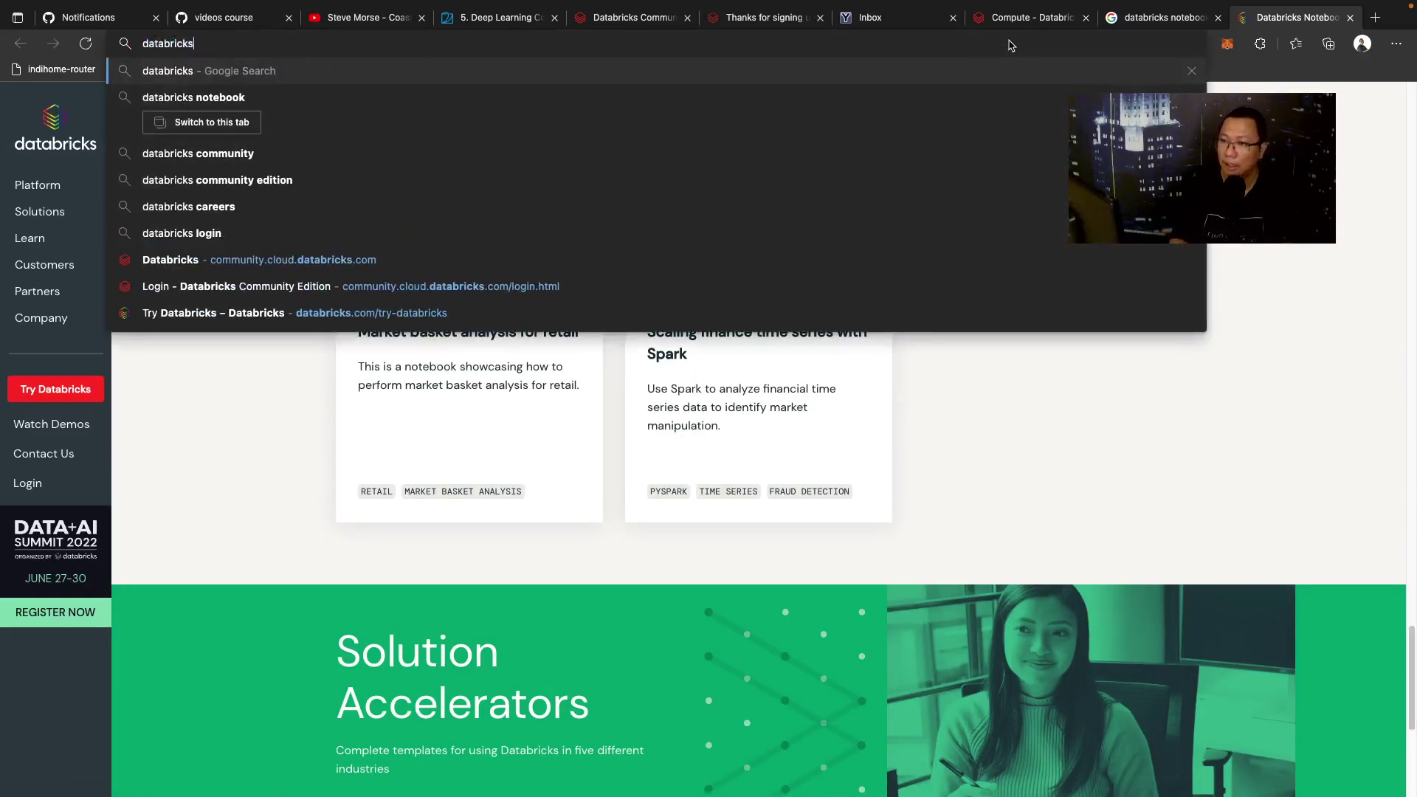
type(" rapids.ai")
key("Return")
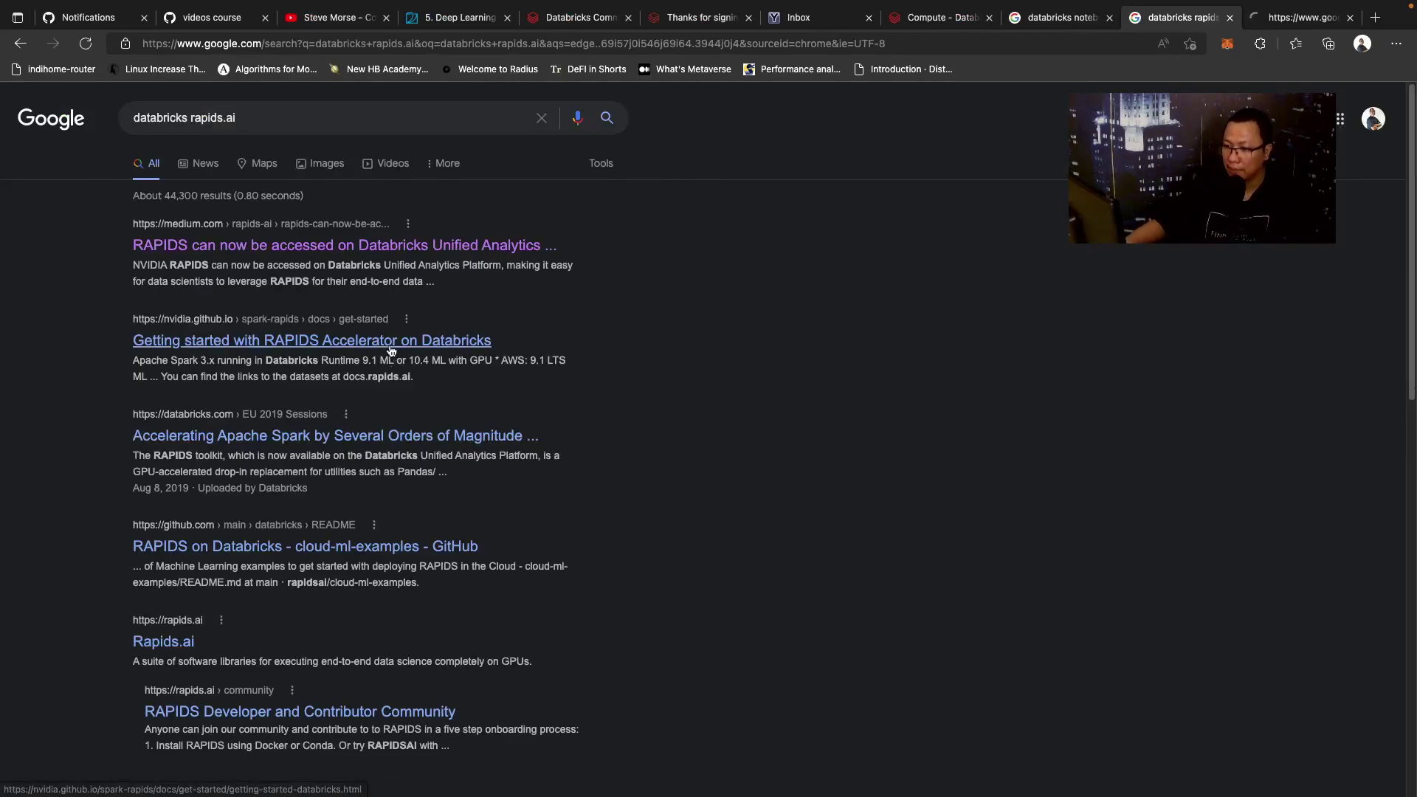
Step: Open the RAPIDS Accelerator on Databricks guide and the Rapids.ai result in new tabs and switch to the Rapids.ai homepage
middle_click(365, 345)
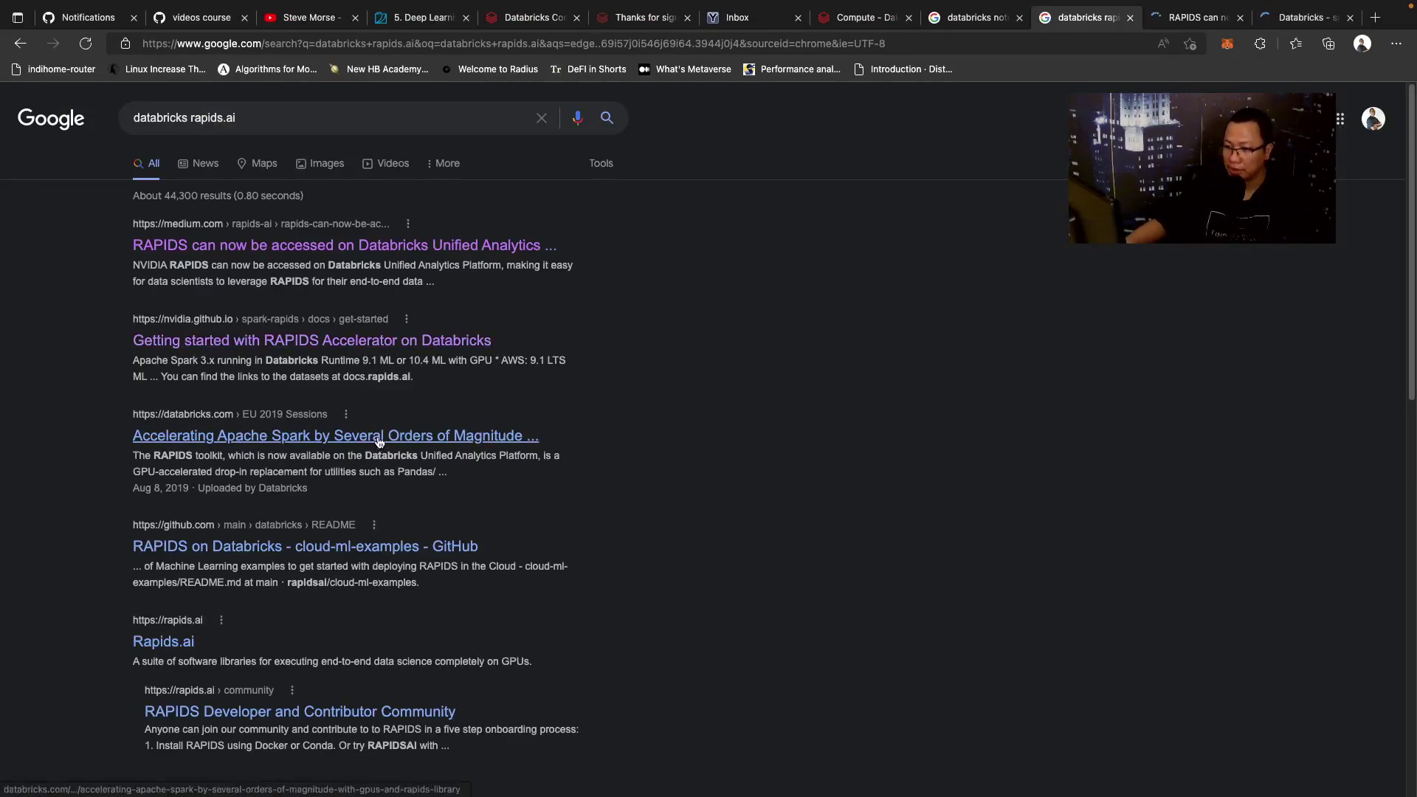
middle_click(163, 642)
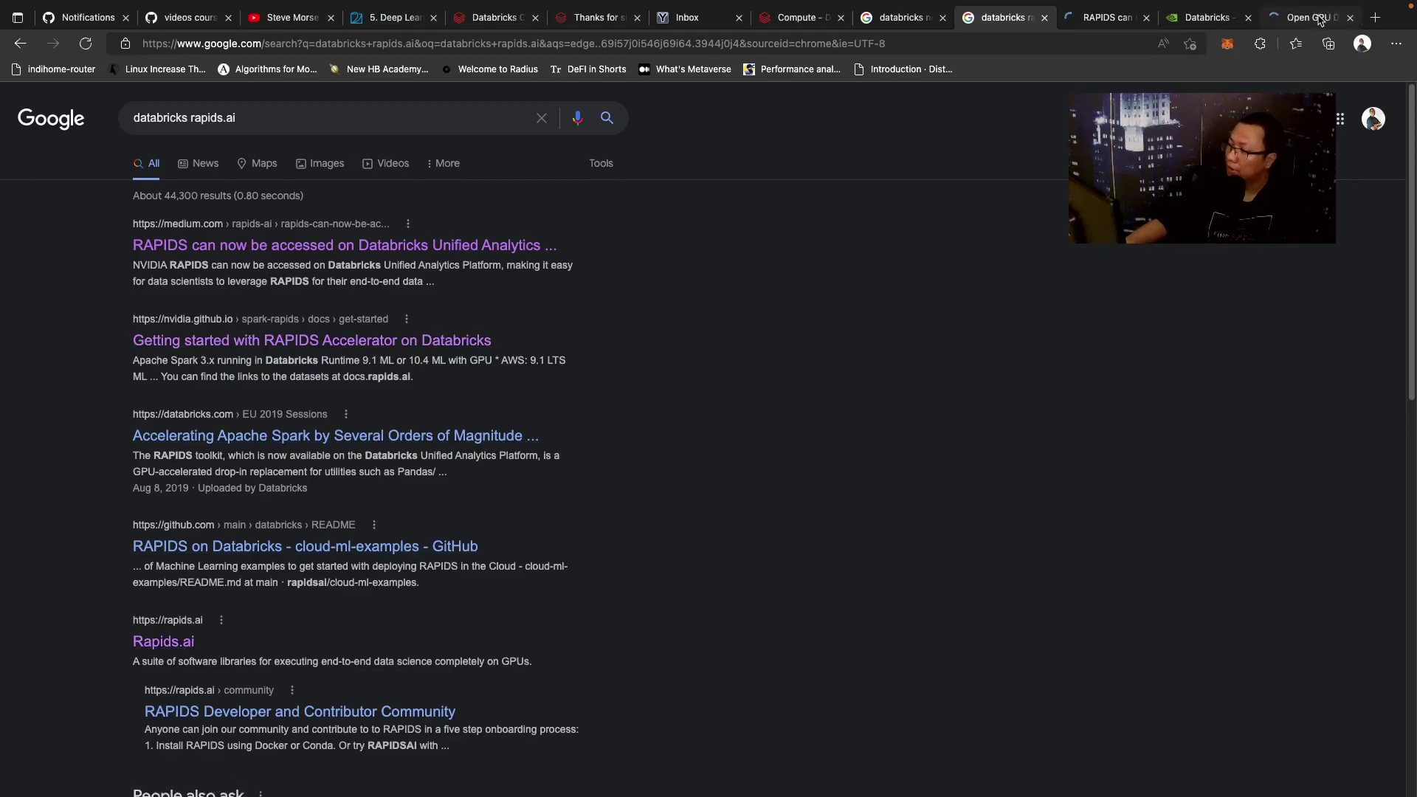
left_click(1315, 18)
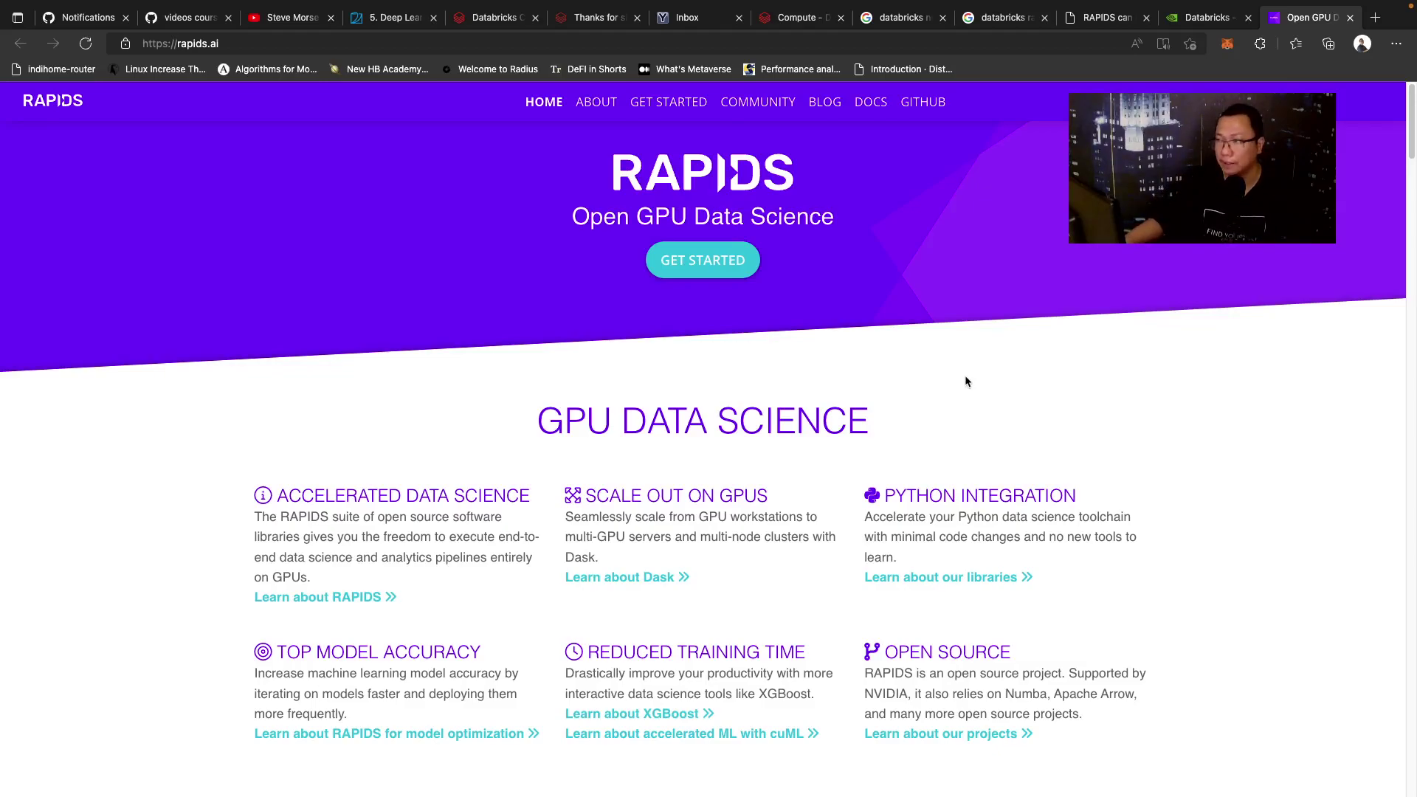
Step: Look over the RAPIDS homepage down to its news section and close the page
scroll(968, 369, "down", 10)
scroll(968, 369, "down", 10)
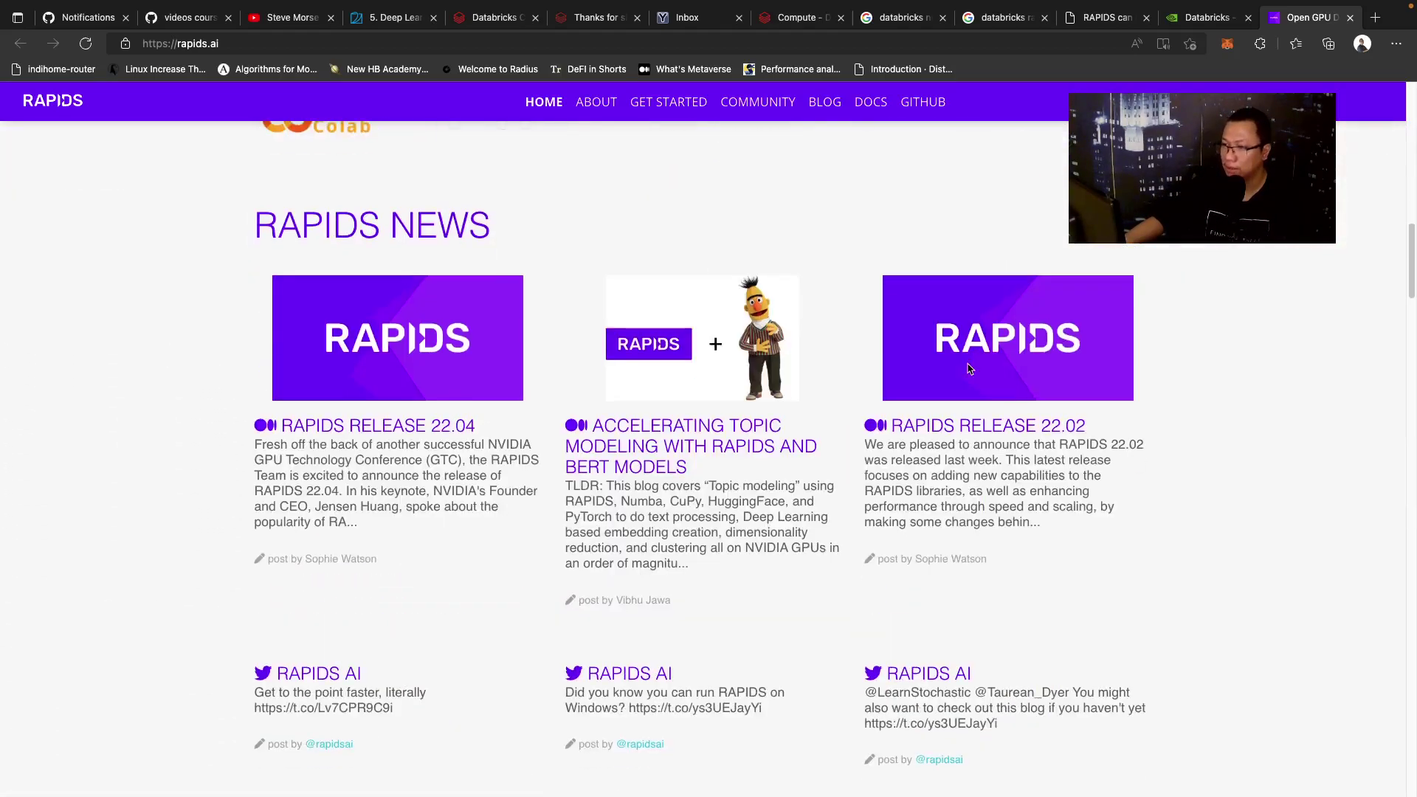
scroll(968, 363, "up", 8)
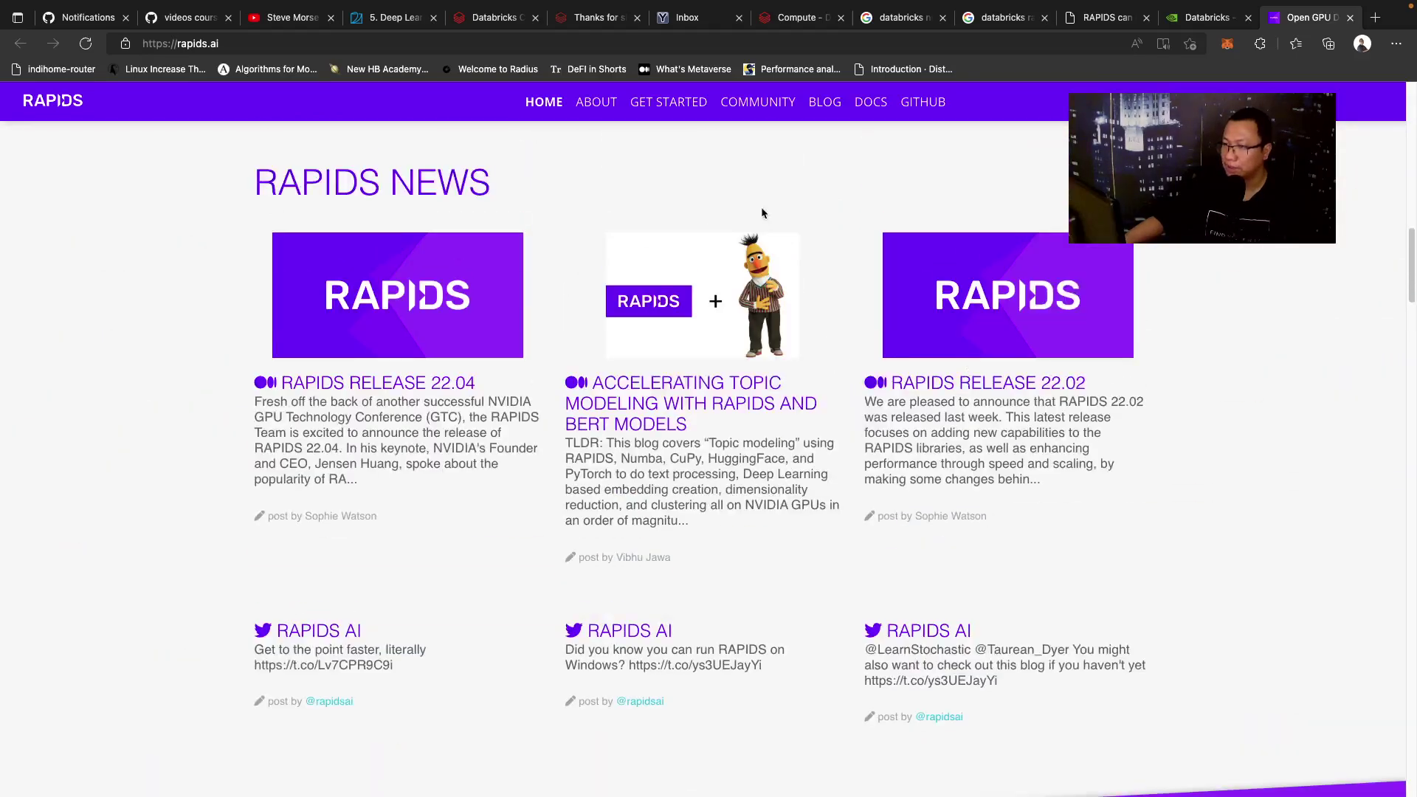
left_click(1348, 20)
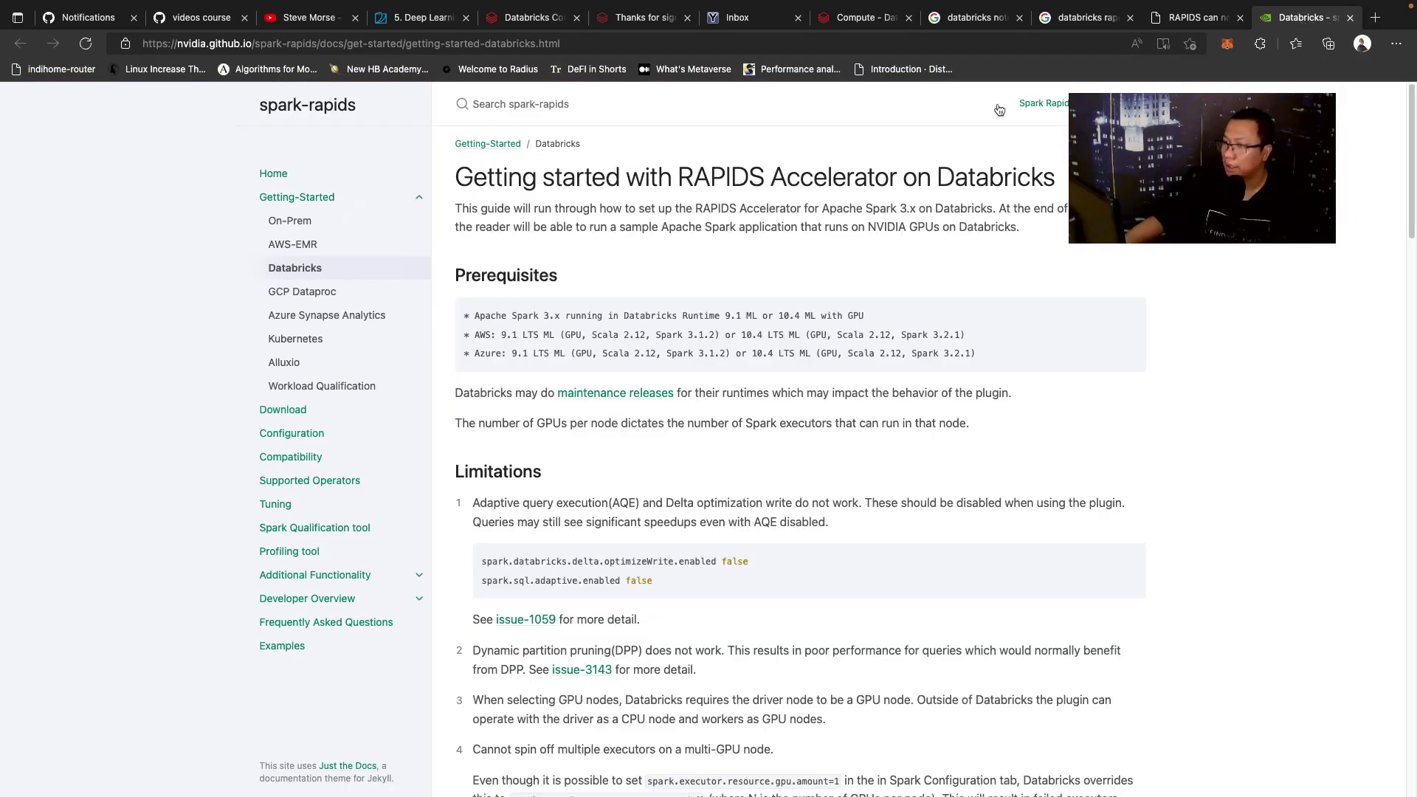
Step: Read through the Getting started with RAPIDS Accelerator on Databricks guide, including its cluster and Spark configuration, and close it
left_click_drag(468, 181, 1055, 180)
left_click(1060, 226)
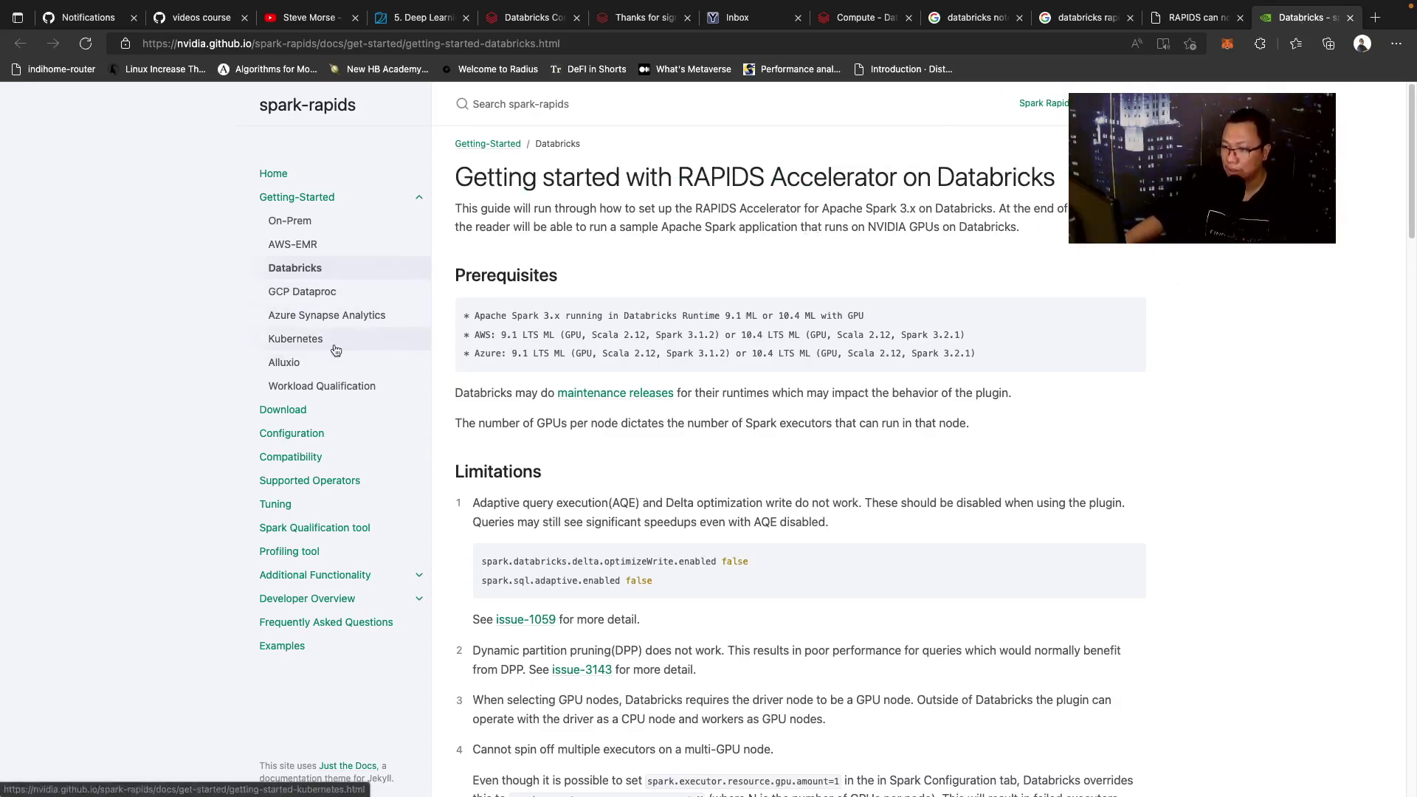
scroll(764, 293, "down", 15)
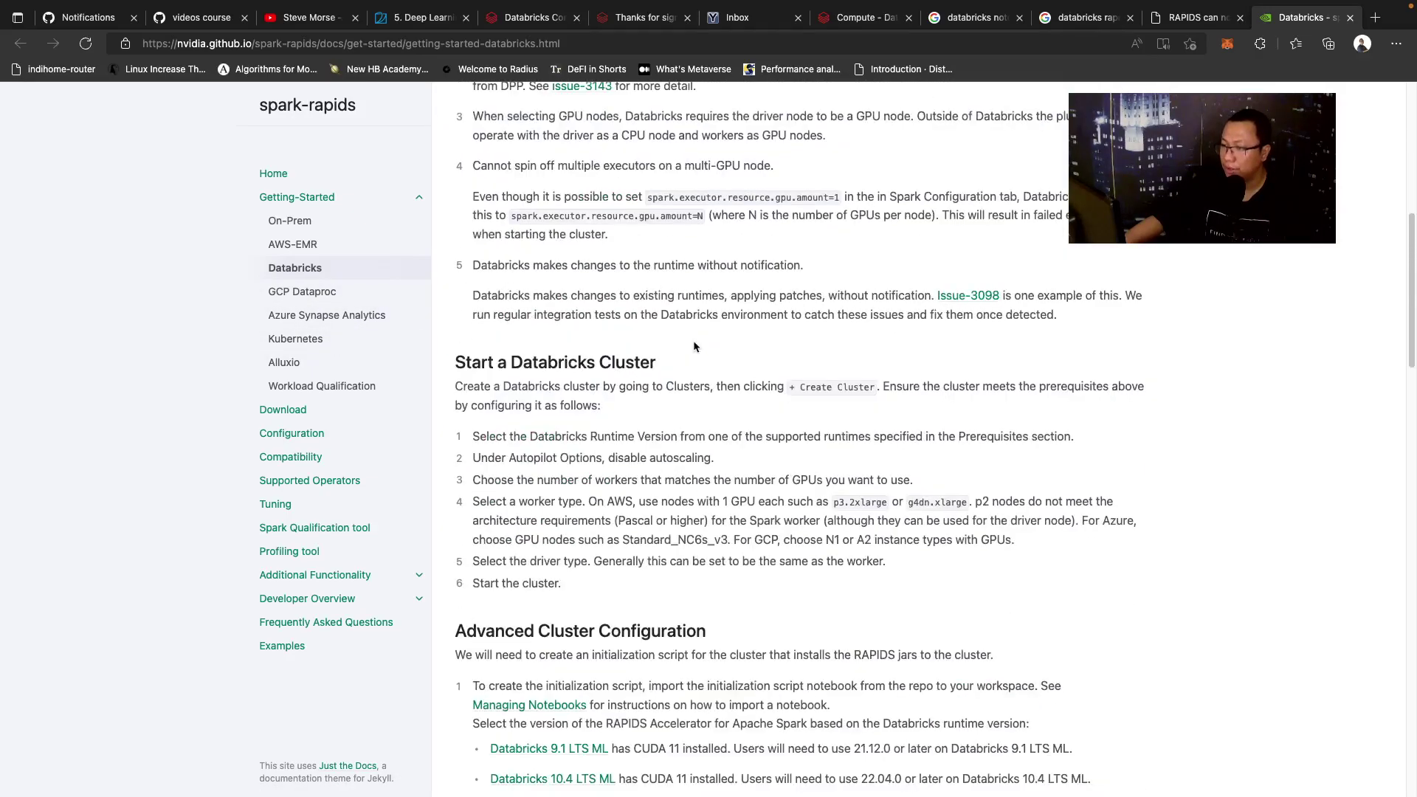
scroll(619, 453, "down", 3)
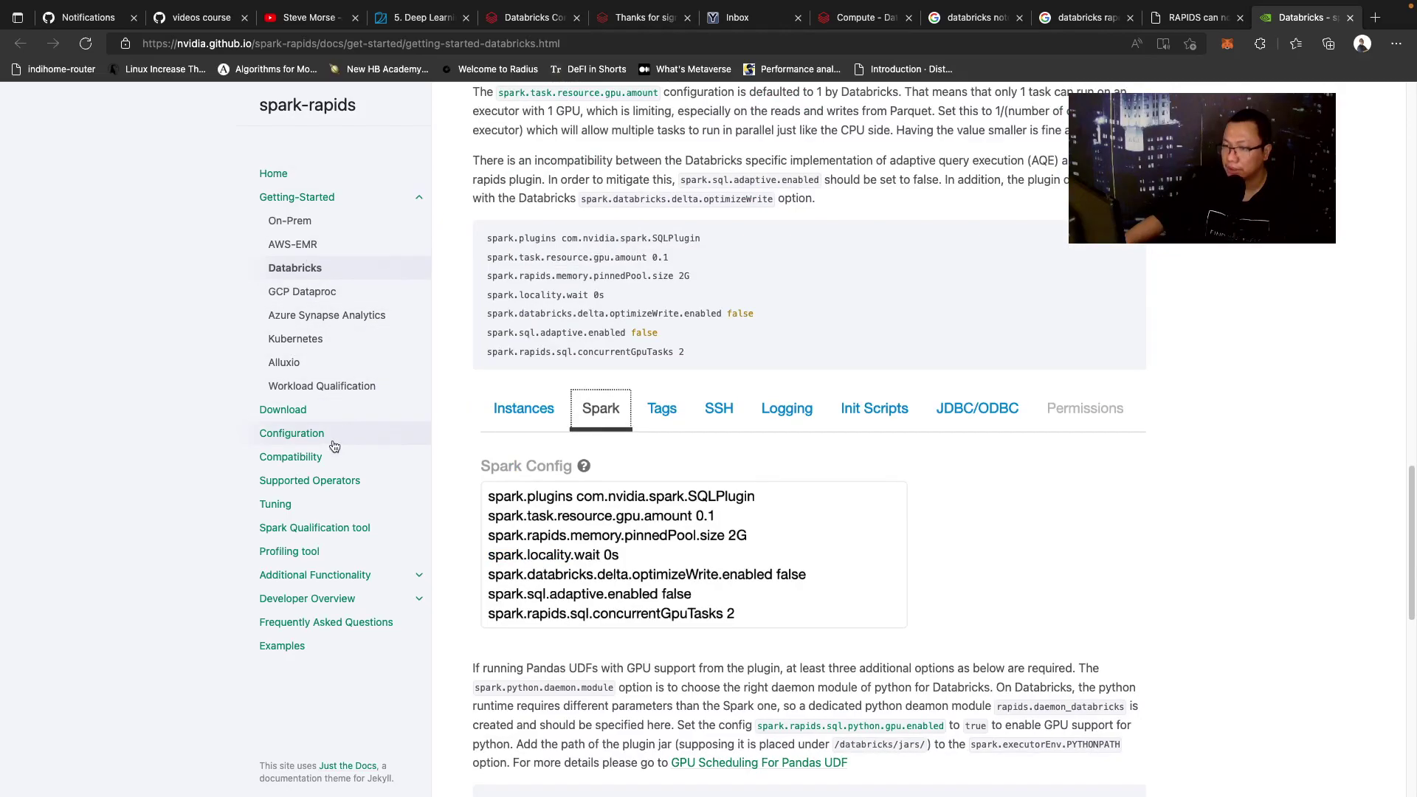
left_click(333, 109)
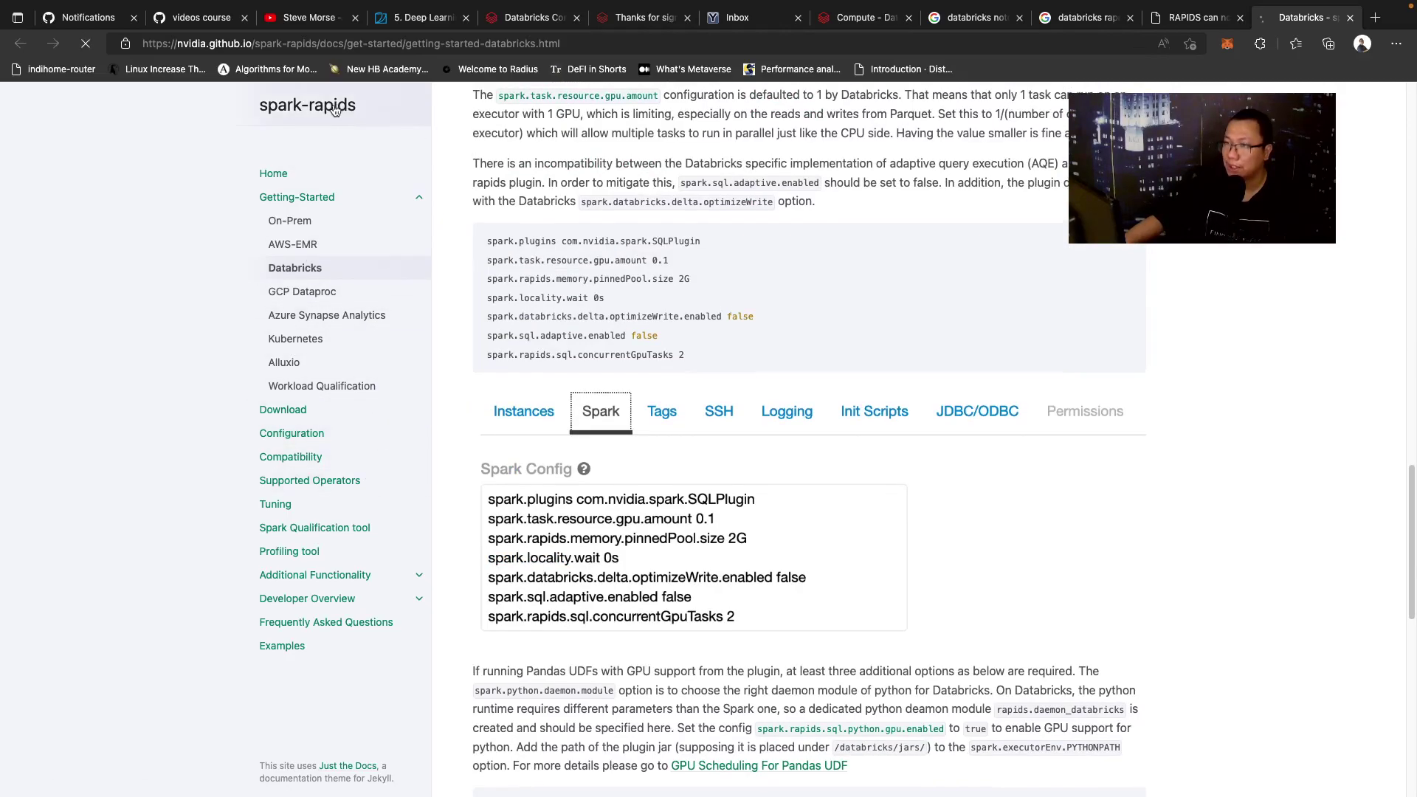
left_click(1349, 17)
Step: Skim the Medium article on RAPIDS in Databricks, close it, and close both search result pages to return to the Databricks Compute page
scroll(614, 304, "down", 15)
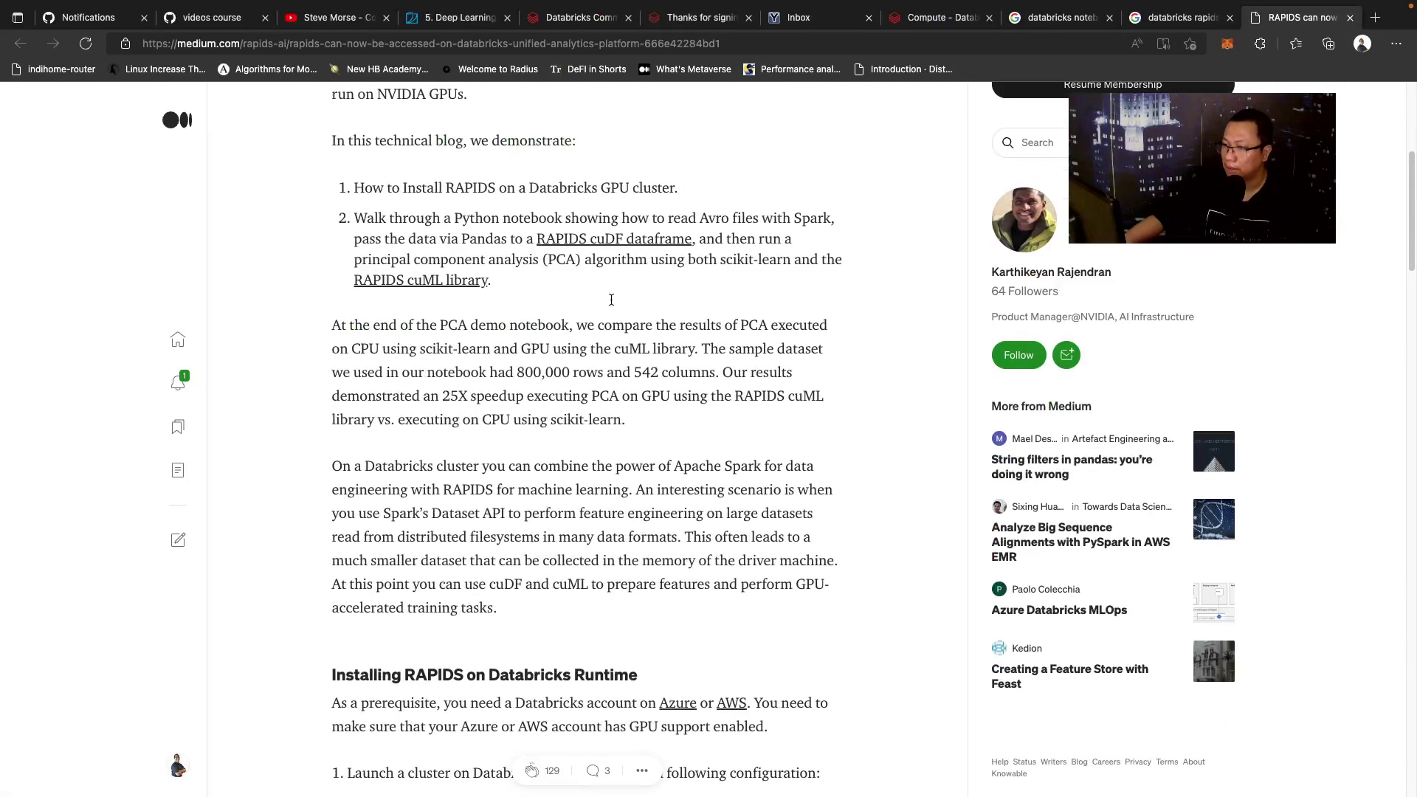
scroll(611, 300, "down", 10)
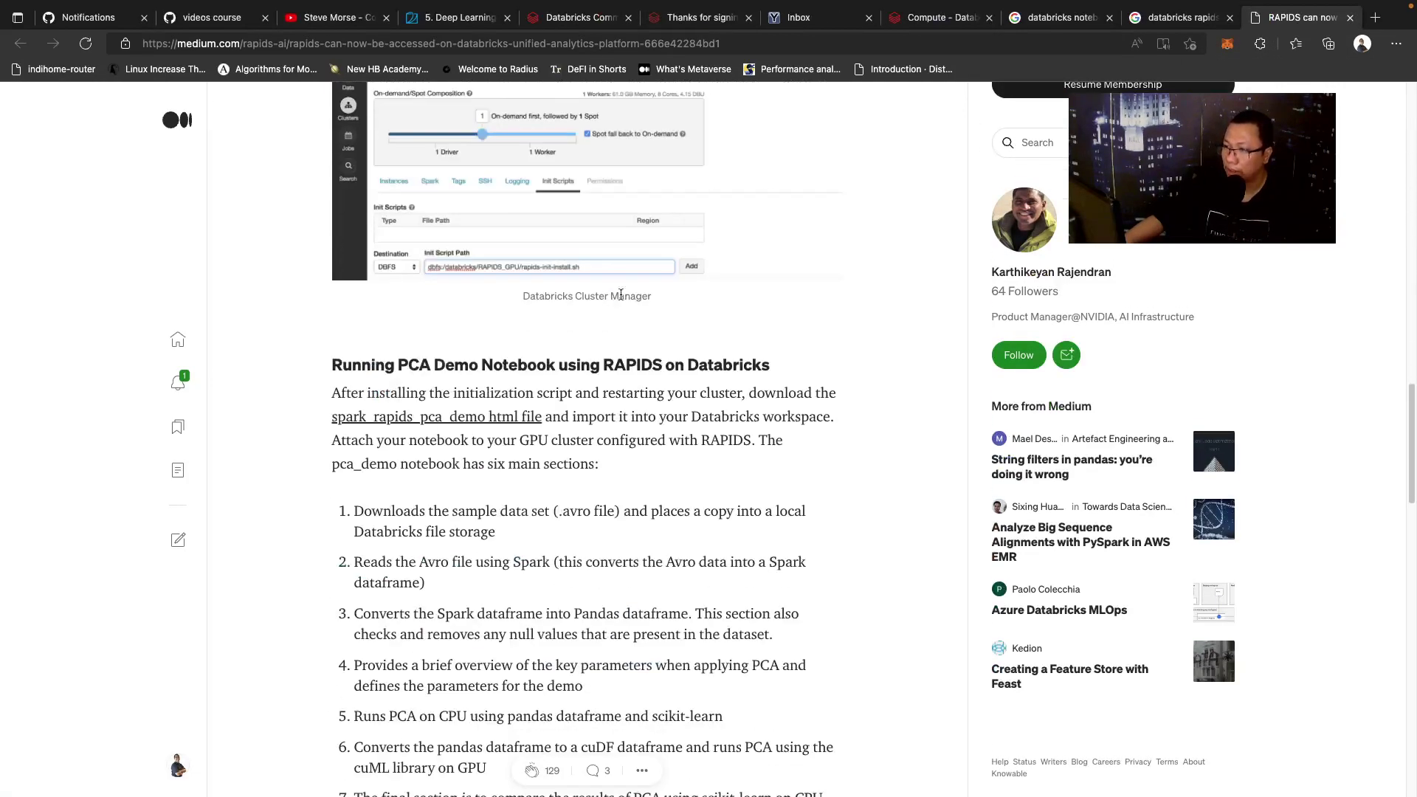
left_click(1350, 17)
left_click(1349, 17)
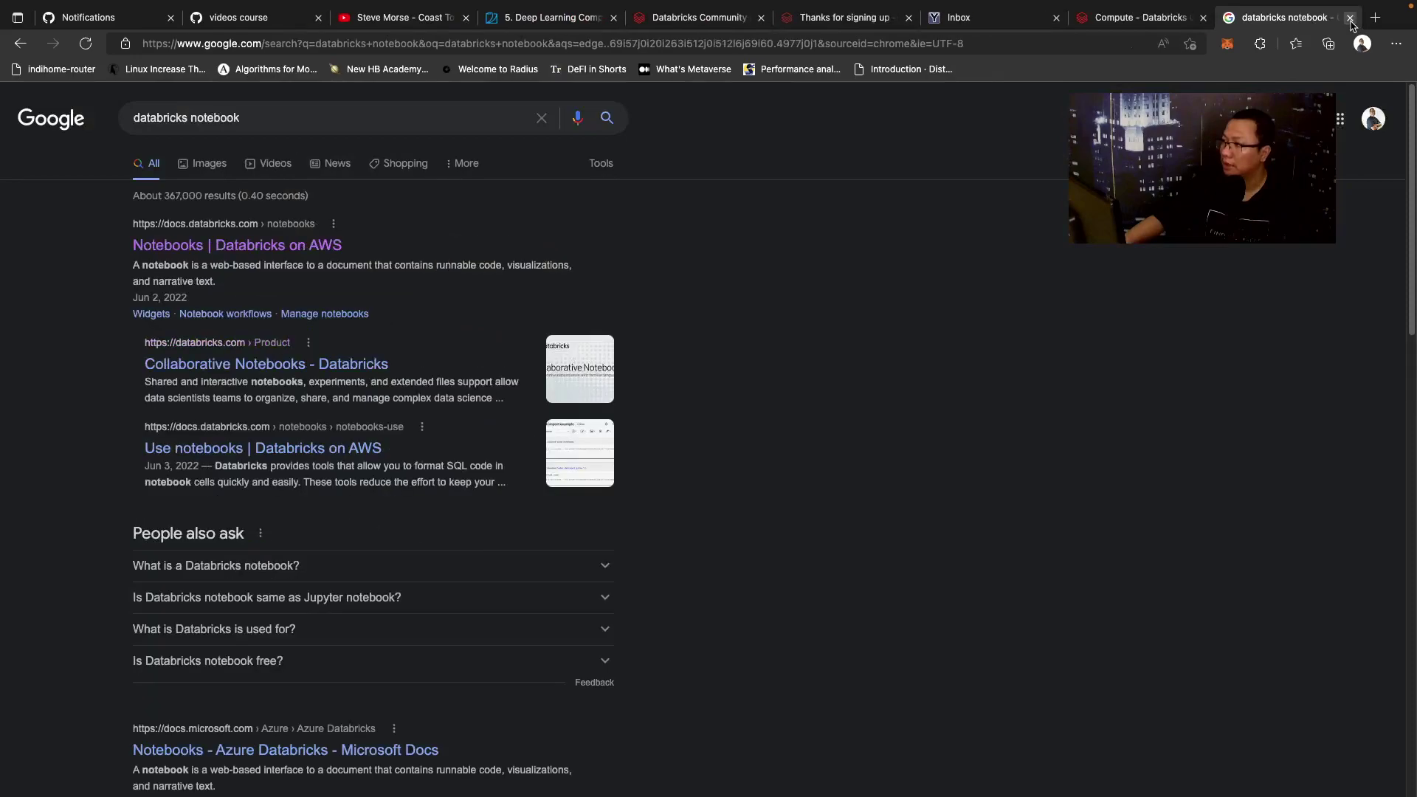
left_click(1350, 17)
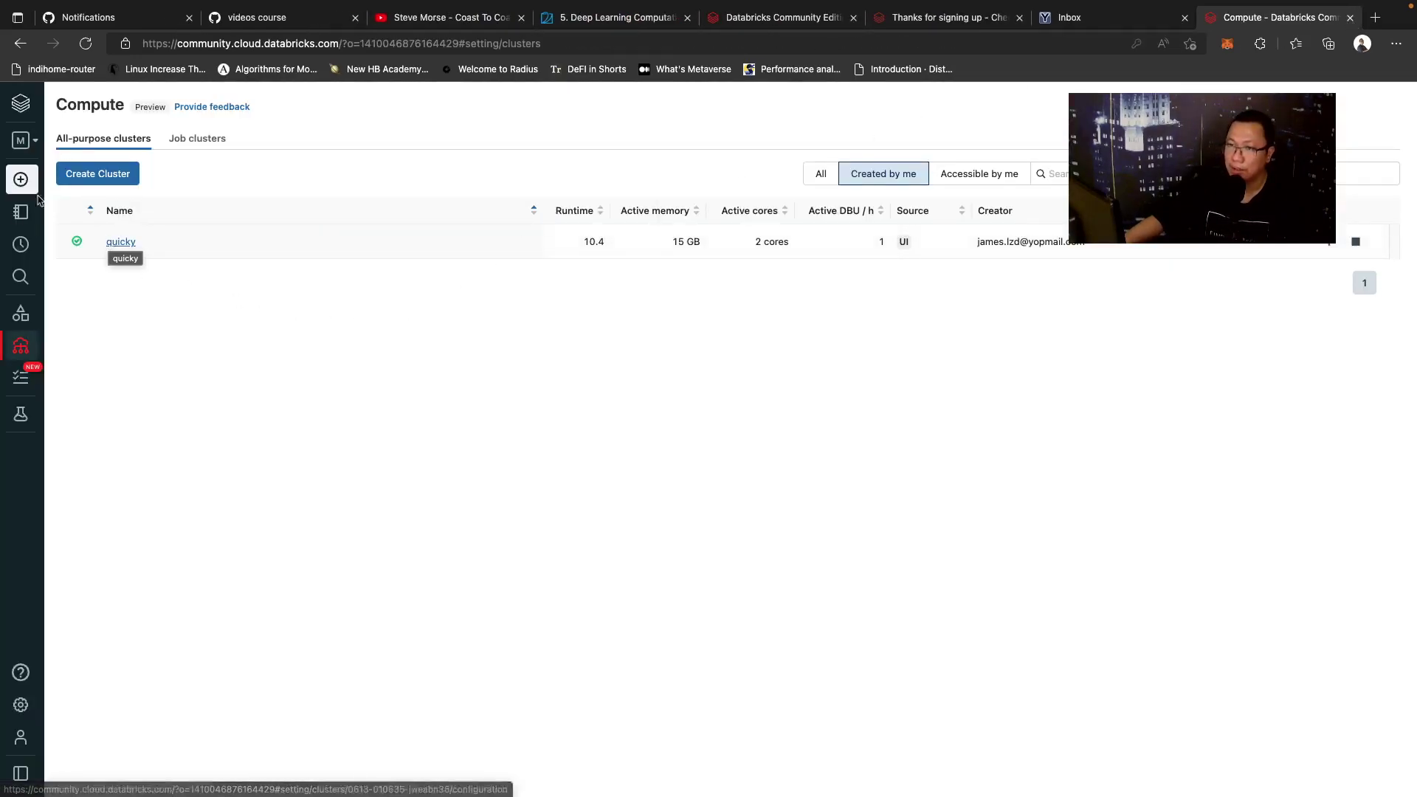
Step: Switch the Databricks workspace to the Data Science & Engineering environment and open the Quickstart Notebook
left_click(50, 215)
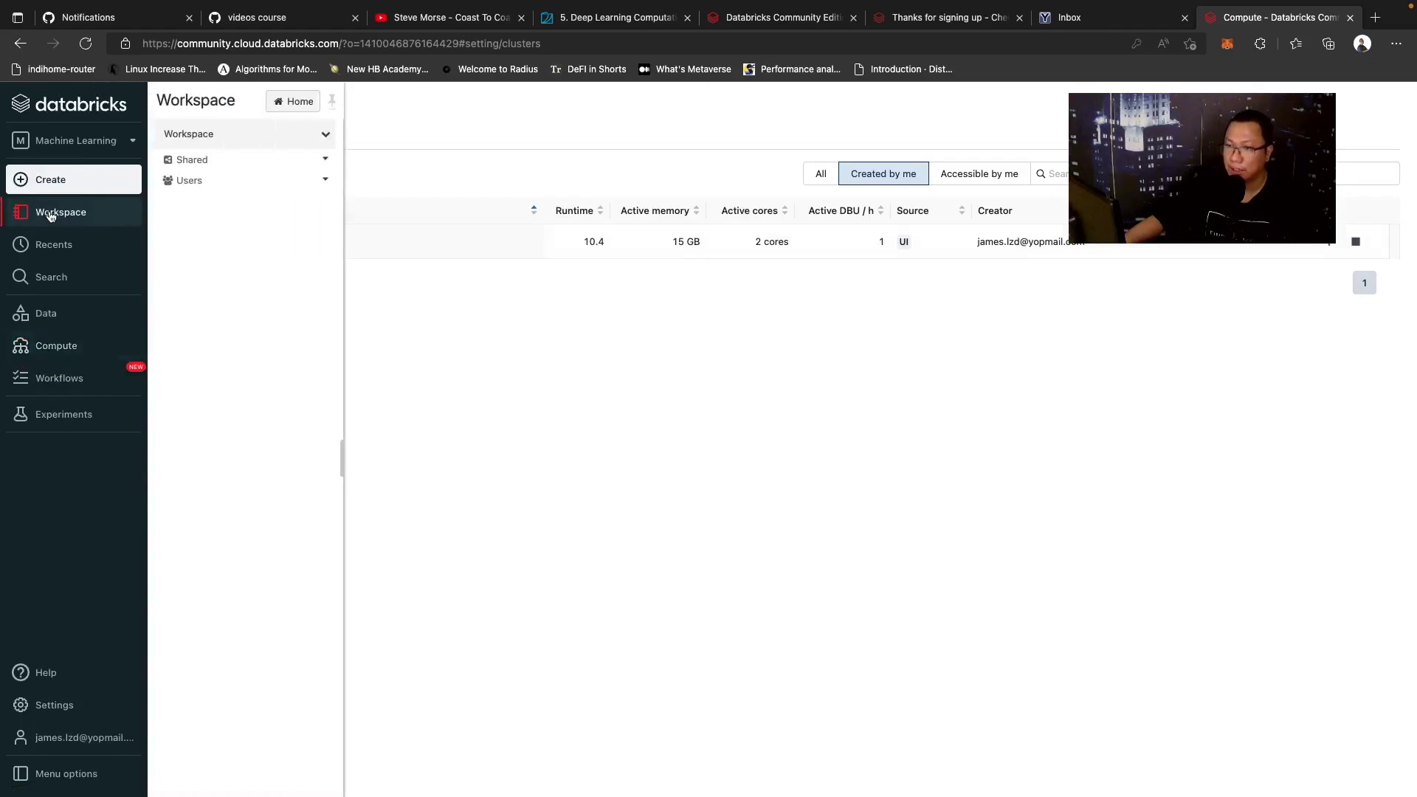
left_click(324, 137)
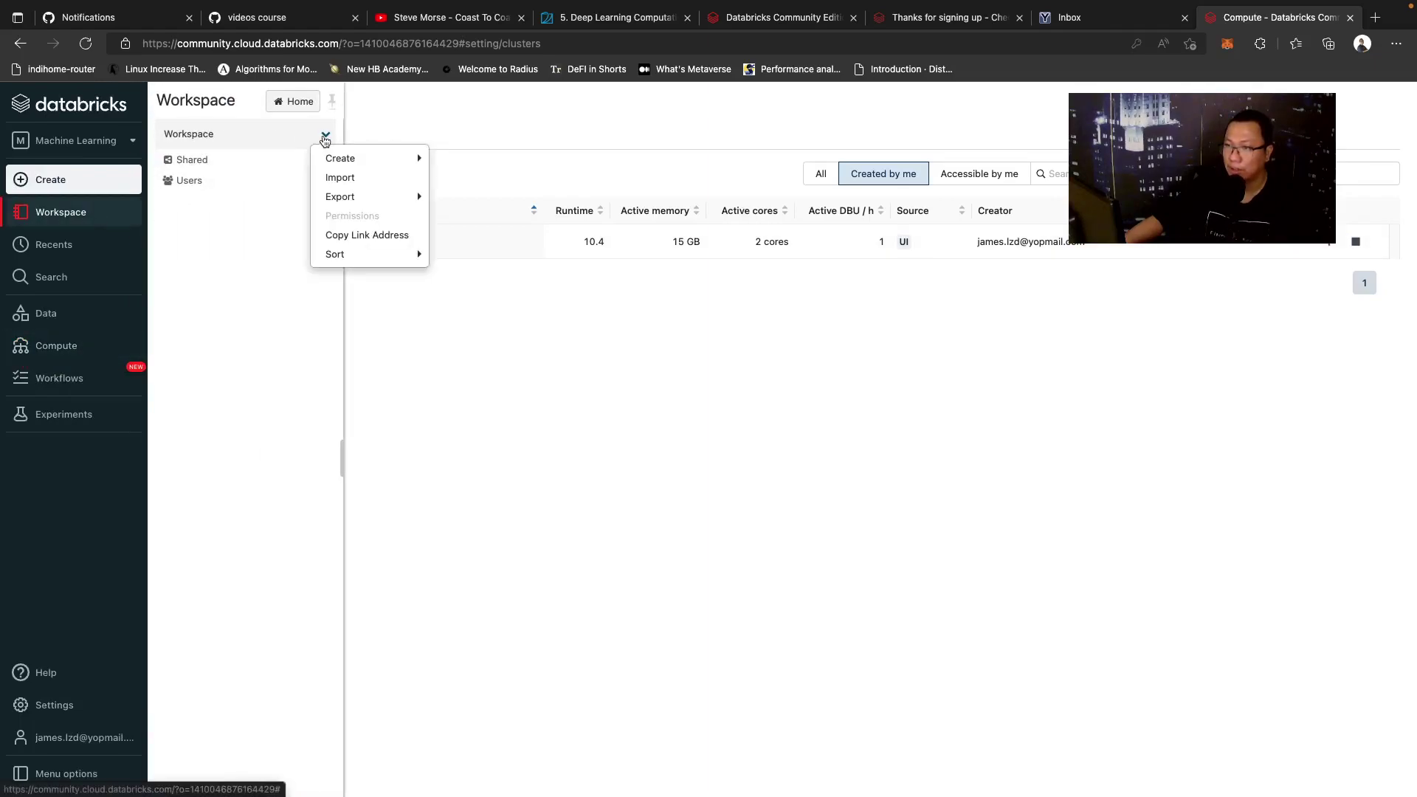
left_click(86, 140)
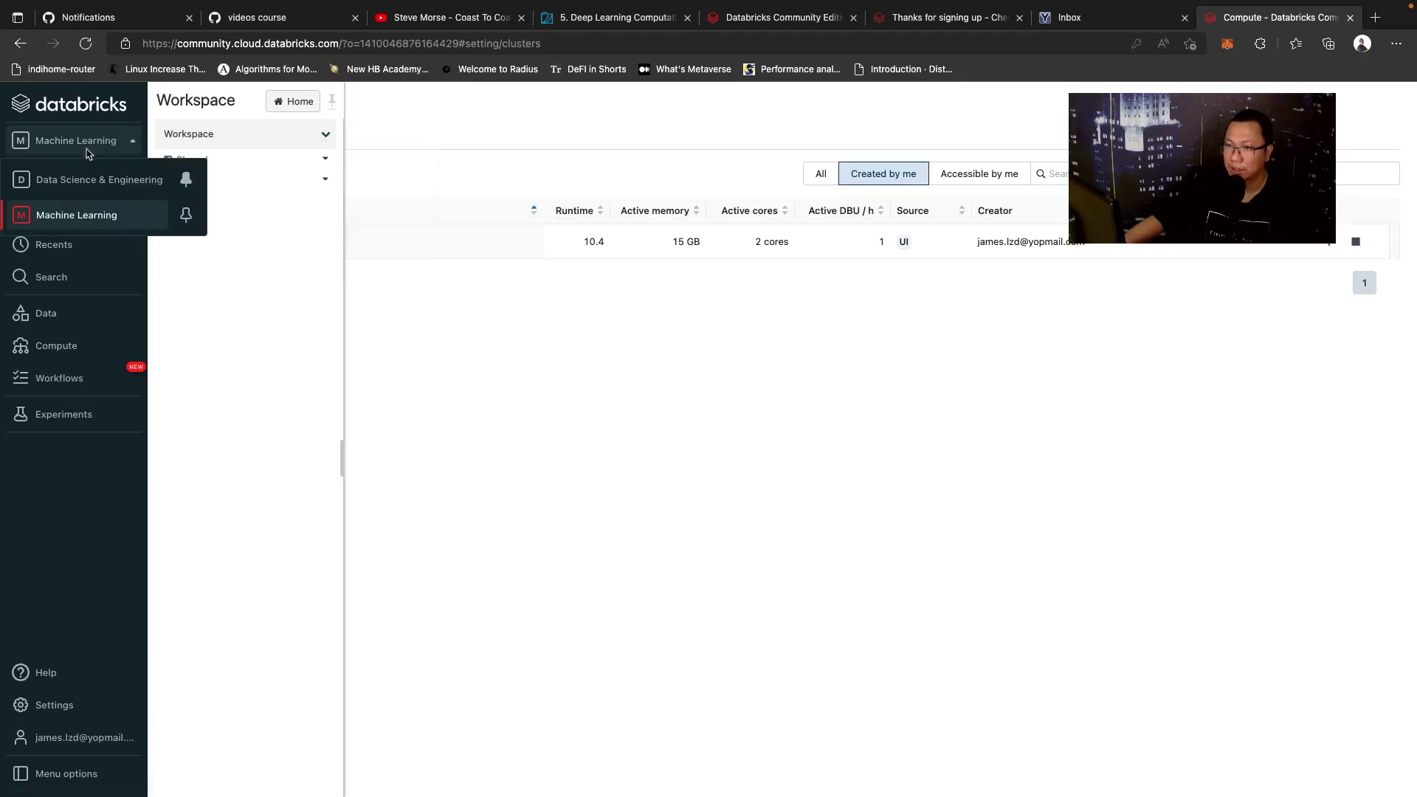
left_click(88, 181)
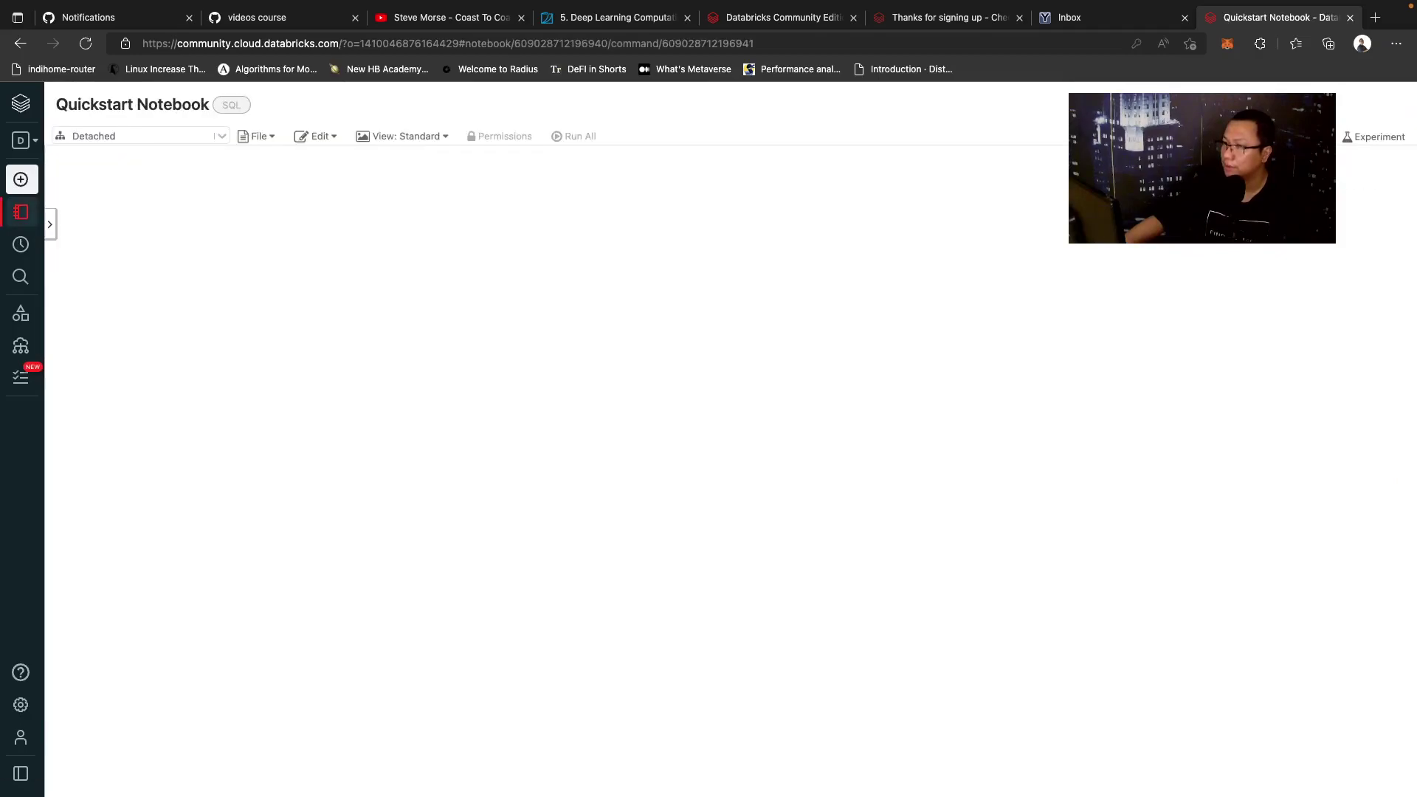
Step: Attach the Quickstart Notebook to the quicky cluster and run all of its commands
scroll(537, 252, "down", 3)
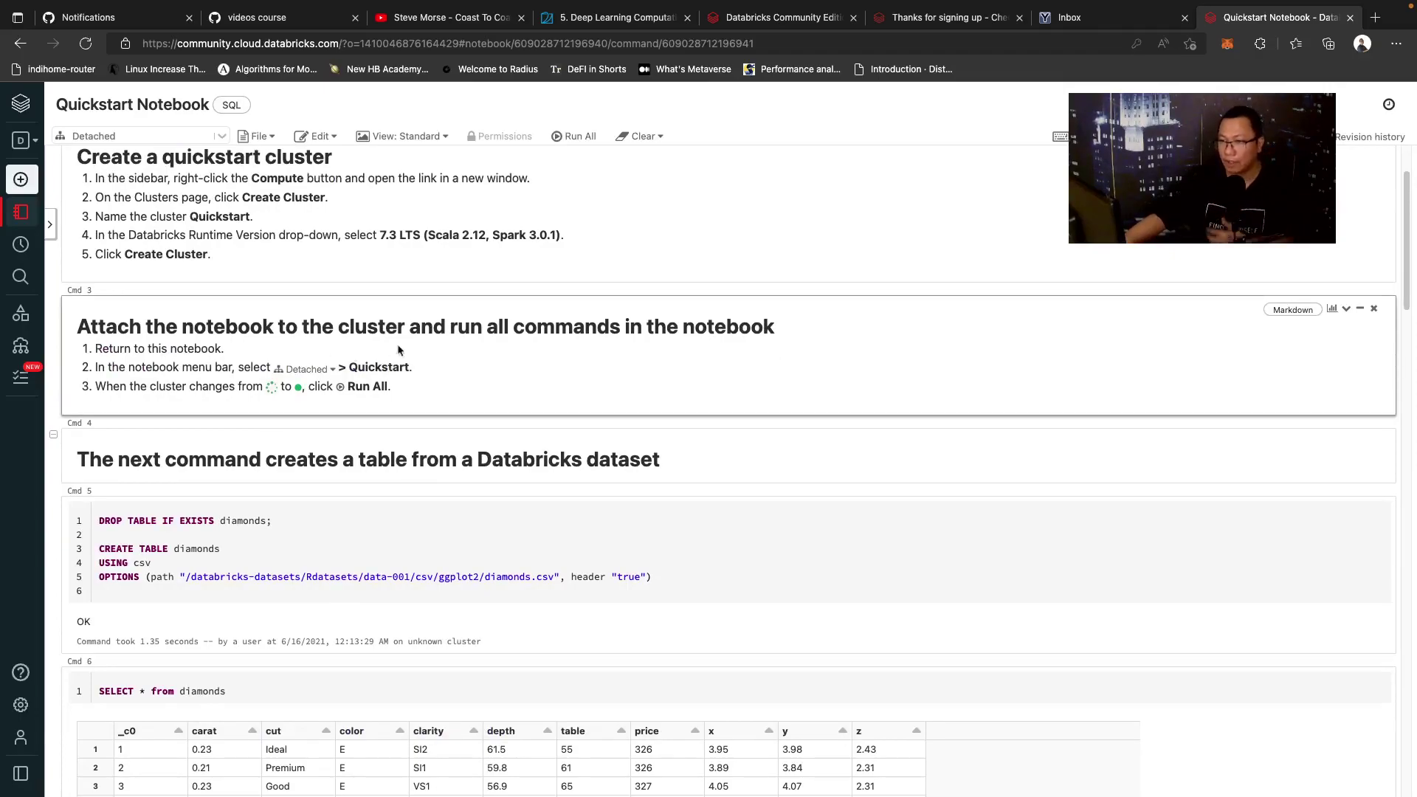
scroll(278, 255, "up", 2)
scroll(278, 255, "up", 2)
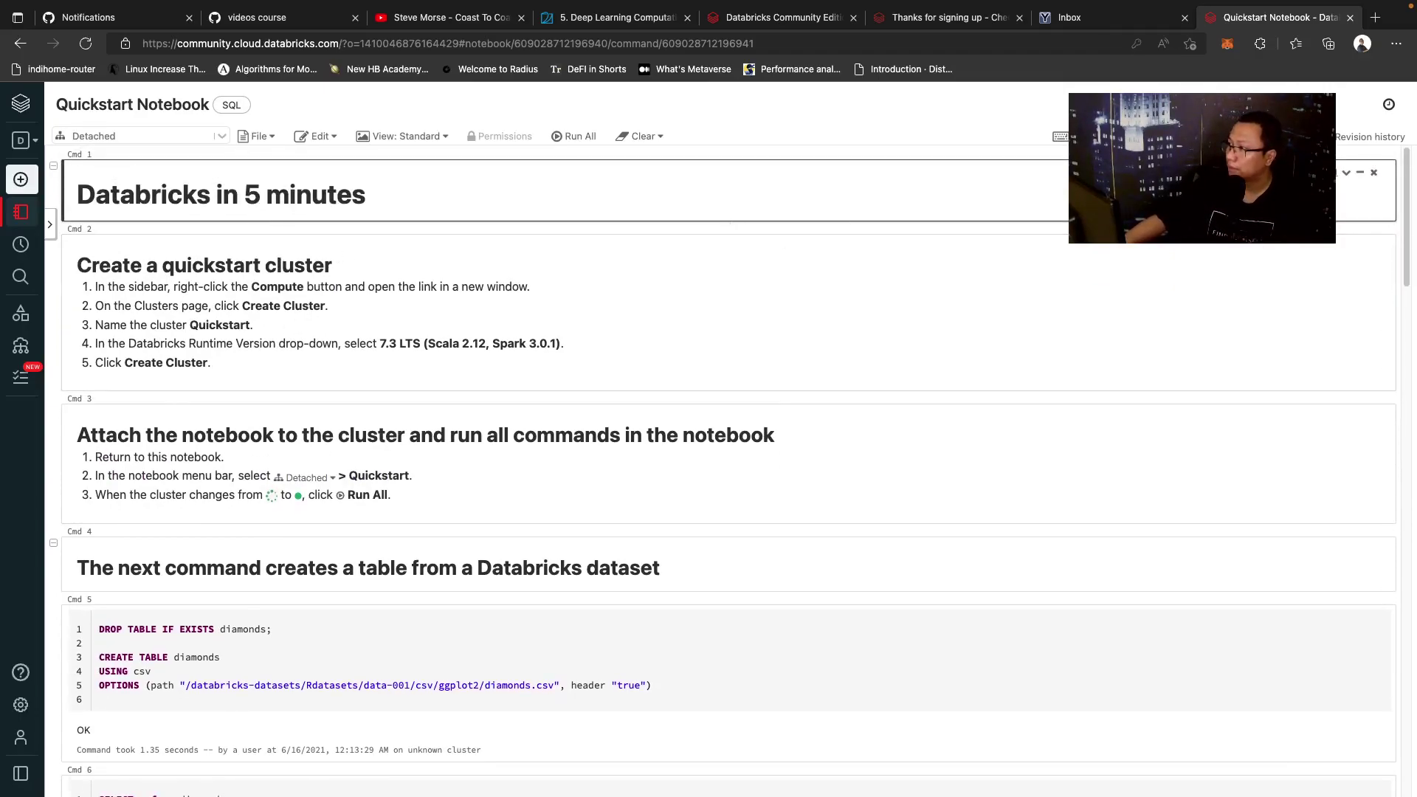
left_click(188, 135)
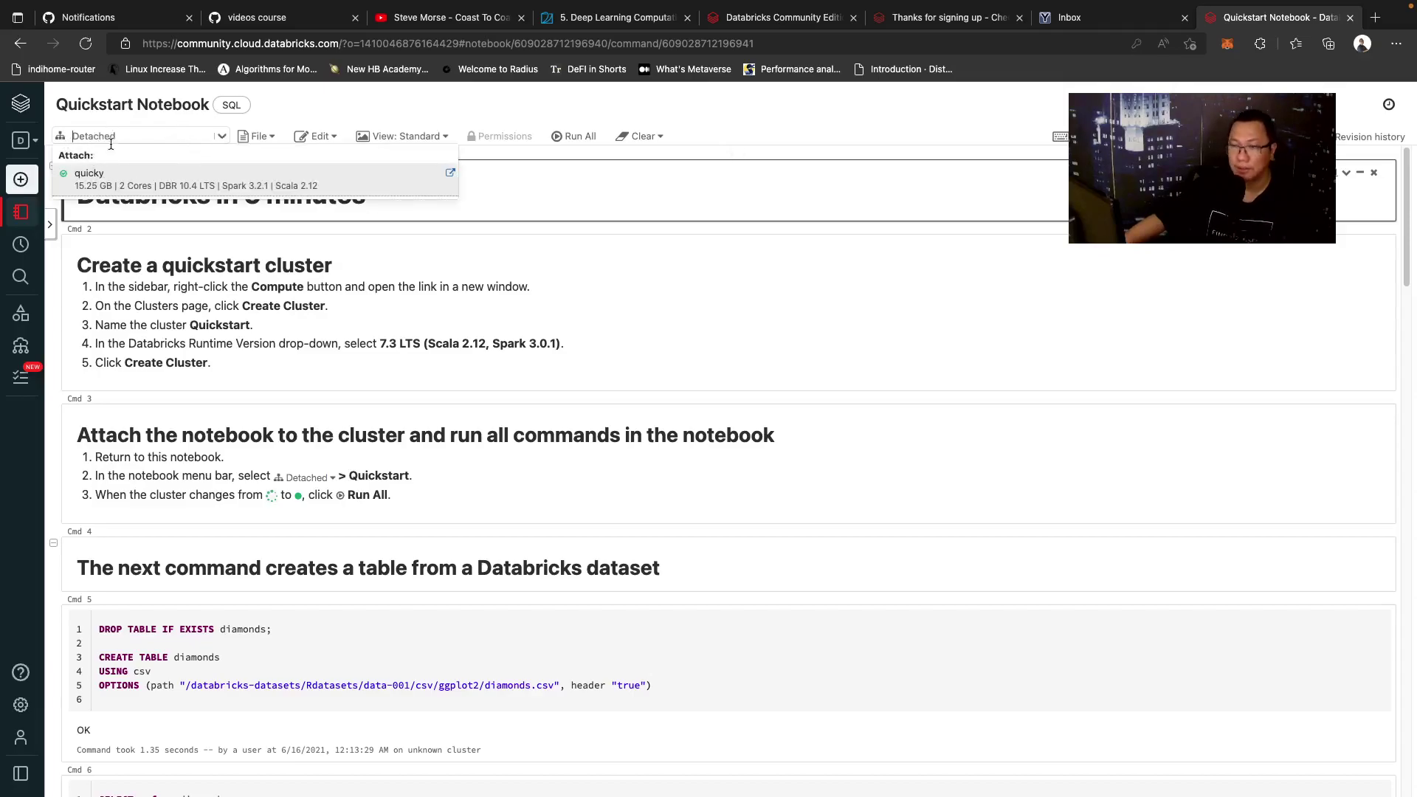
left_click(621, 235)
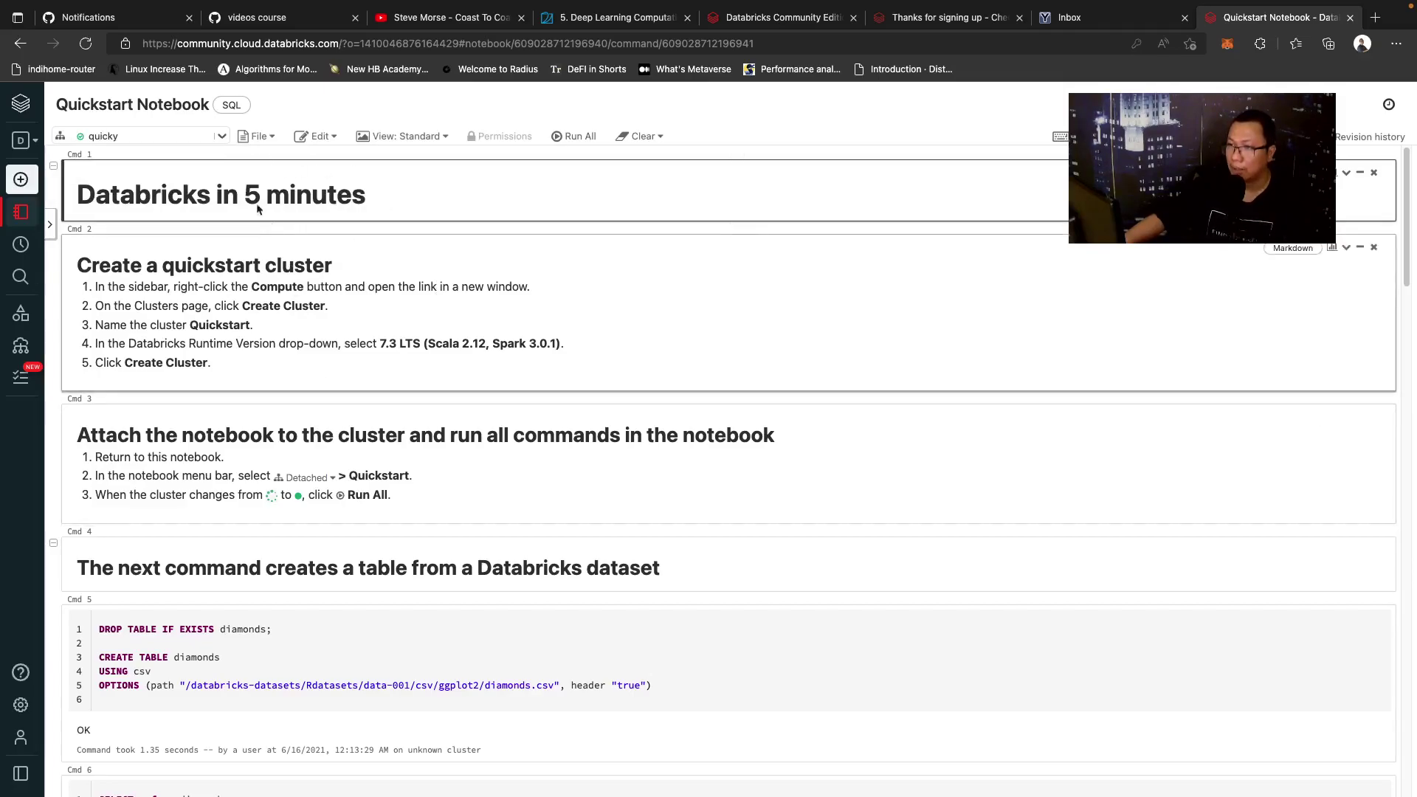
left_click(580, 137)
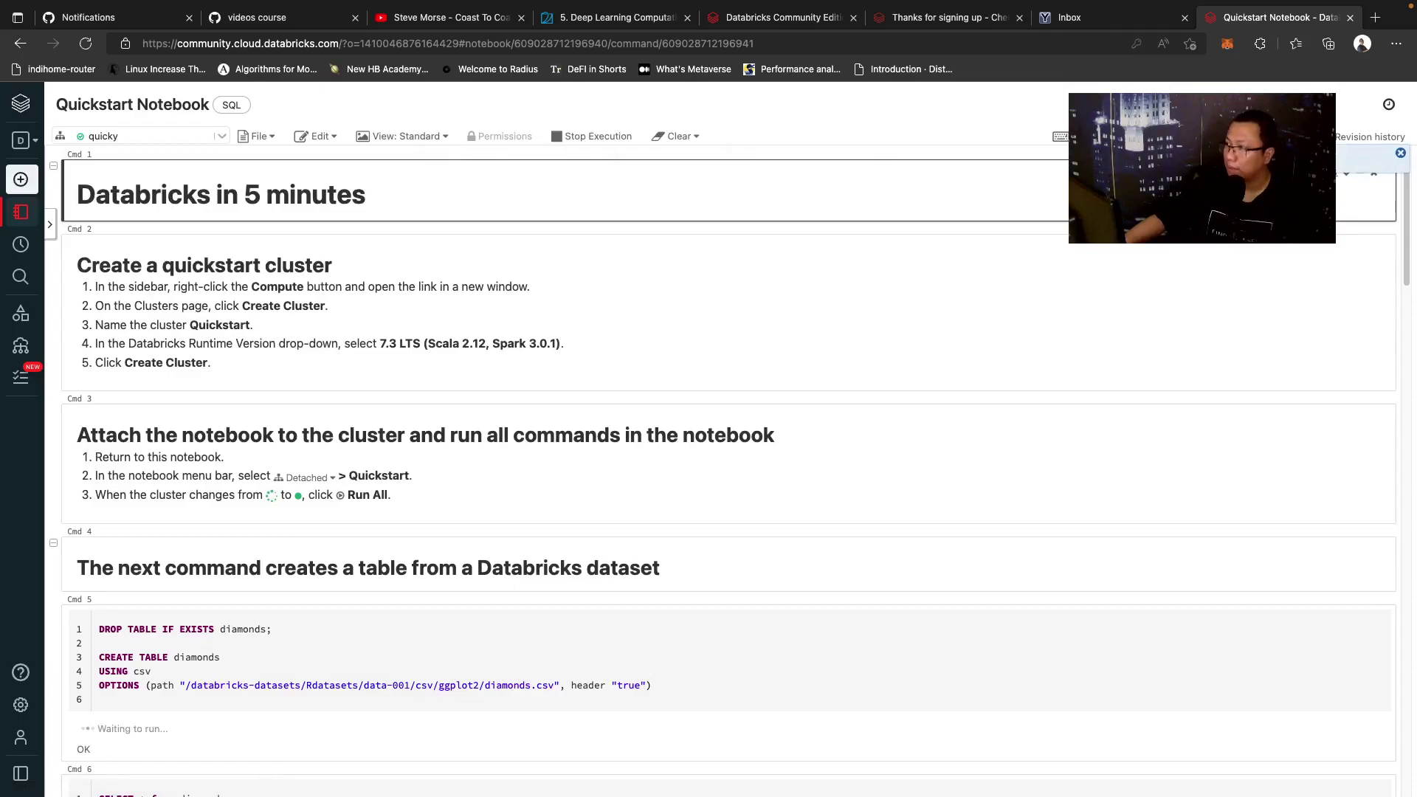
Step: Look through the running notebook's cells, from the diamonds table creation to the Python DataFrame section and the average price by color chart
scroll(828, 394, "down", 5)
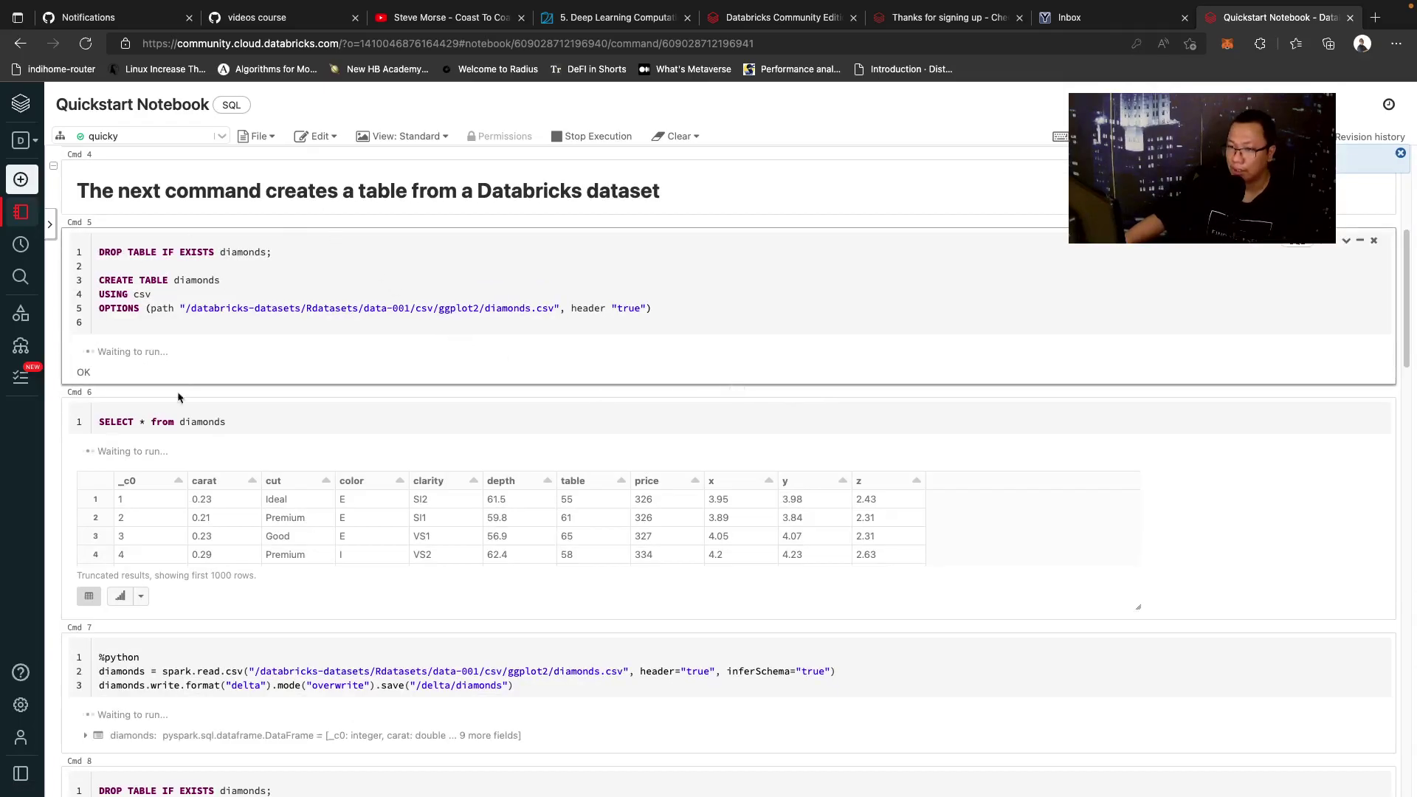
scroll(120, 453, "down", 10)
scroll(303, 418, "up", 20)
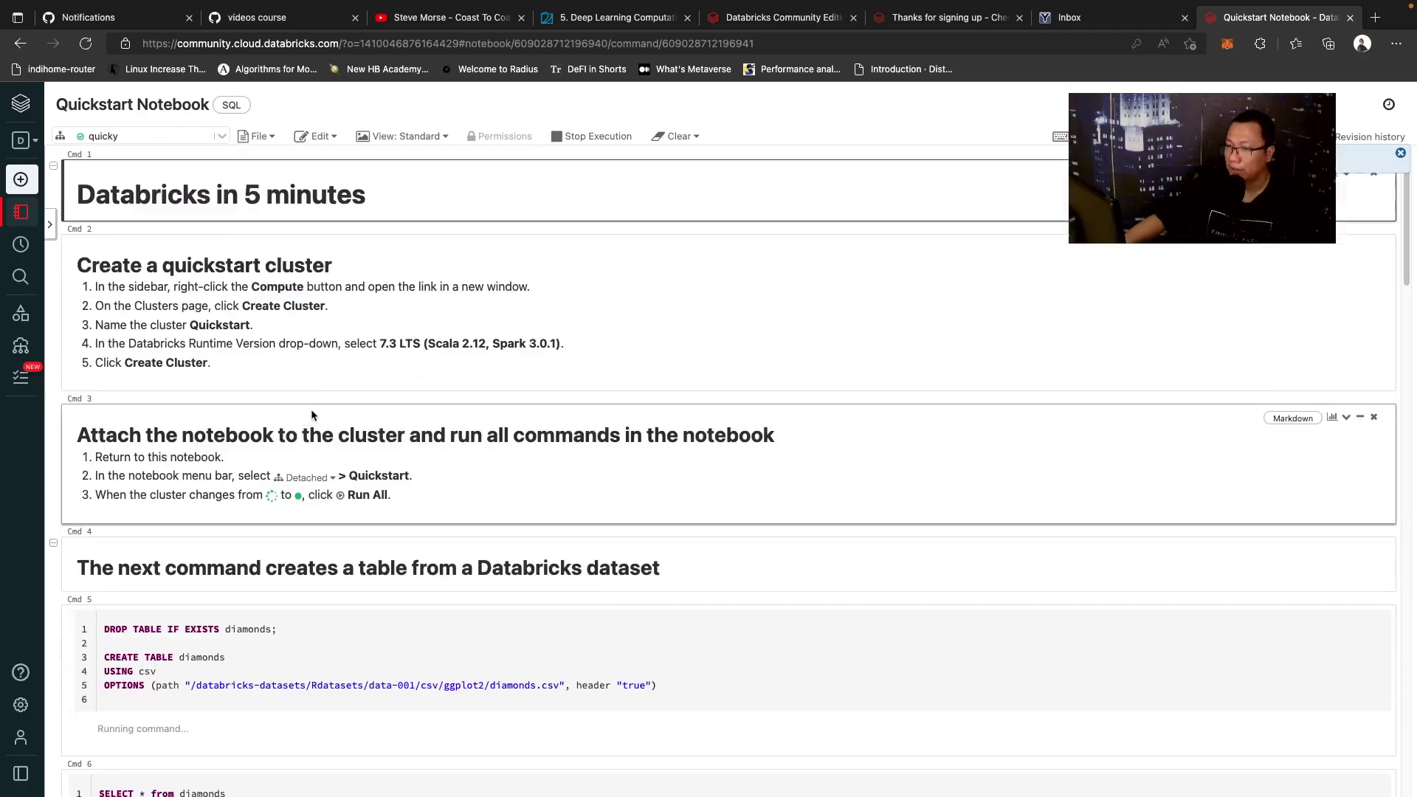
scroll(312, 409, "down", 10)
scroll(415, 400, "down", 8)
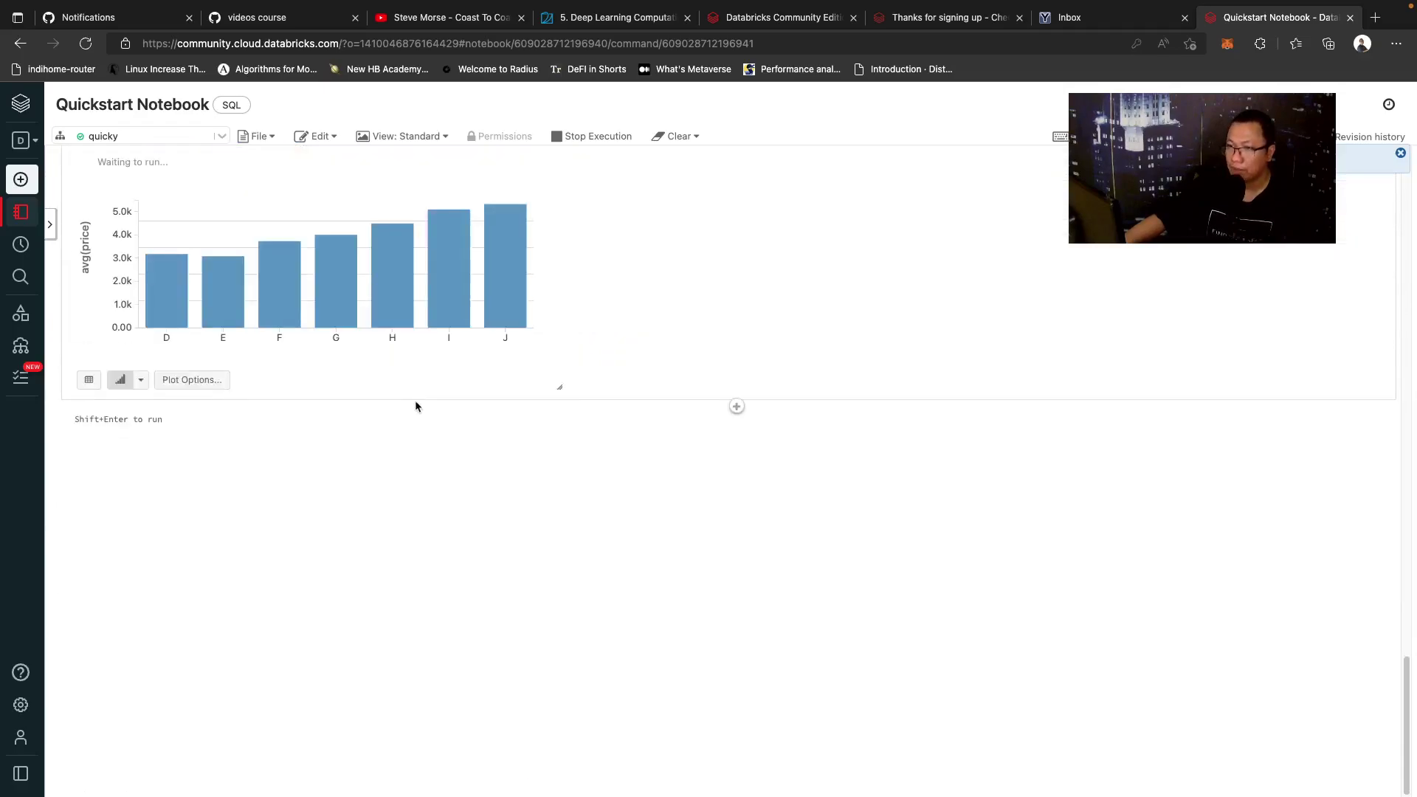
scroll(402, 404, "up", 3)
scroll(130, 368, "up", 5)
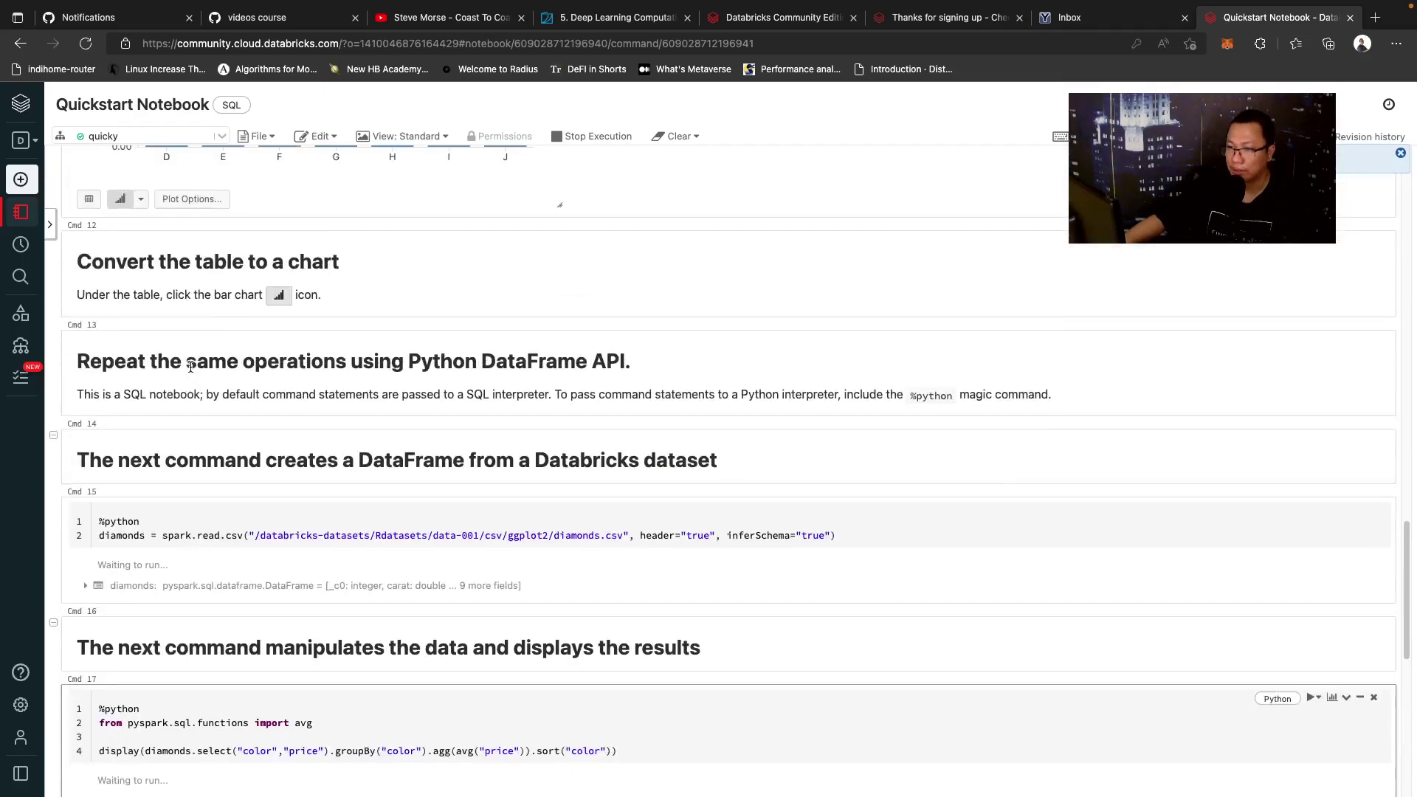
scroll(180, 427, "down", 3)
scroll(185, 432, "down", 2)
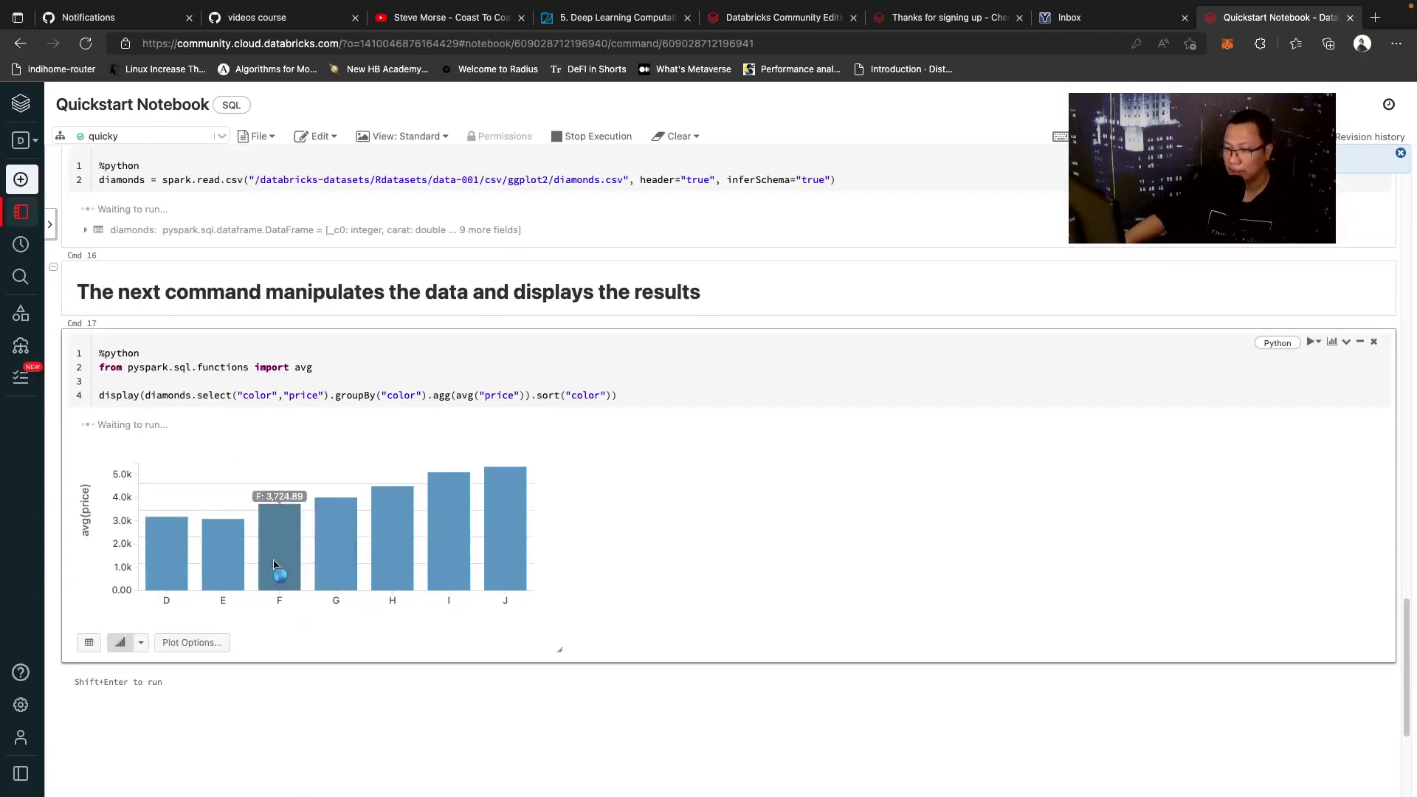
scroll(438, 372, "up", 20)
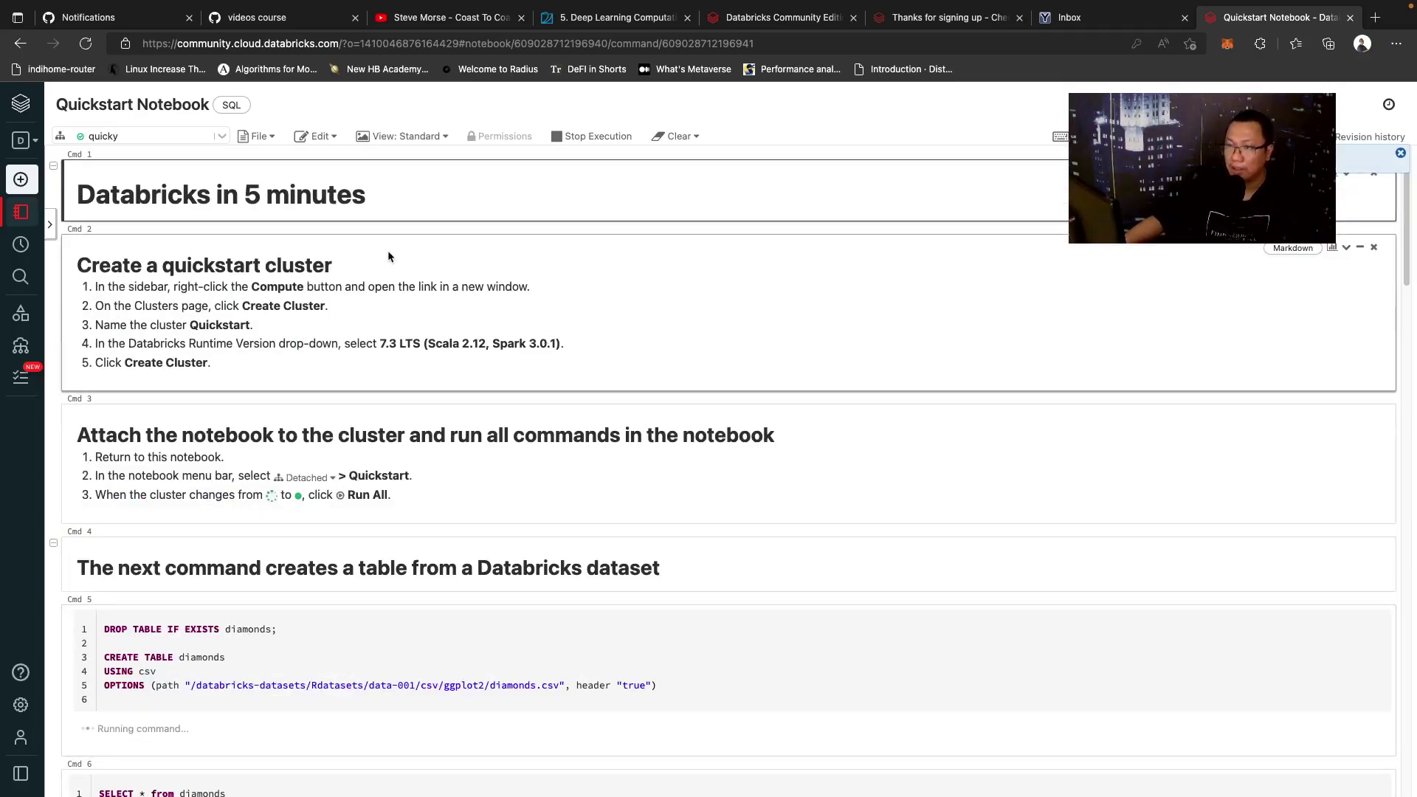
Step: Inspect the run options of the cell that creates the diamonds table and check the query and Delta table cells below it
scroll(222, 369, "down", 3)
left_click(183, 476)
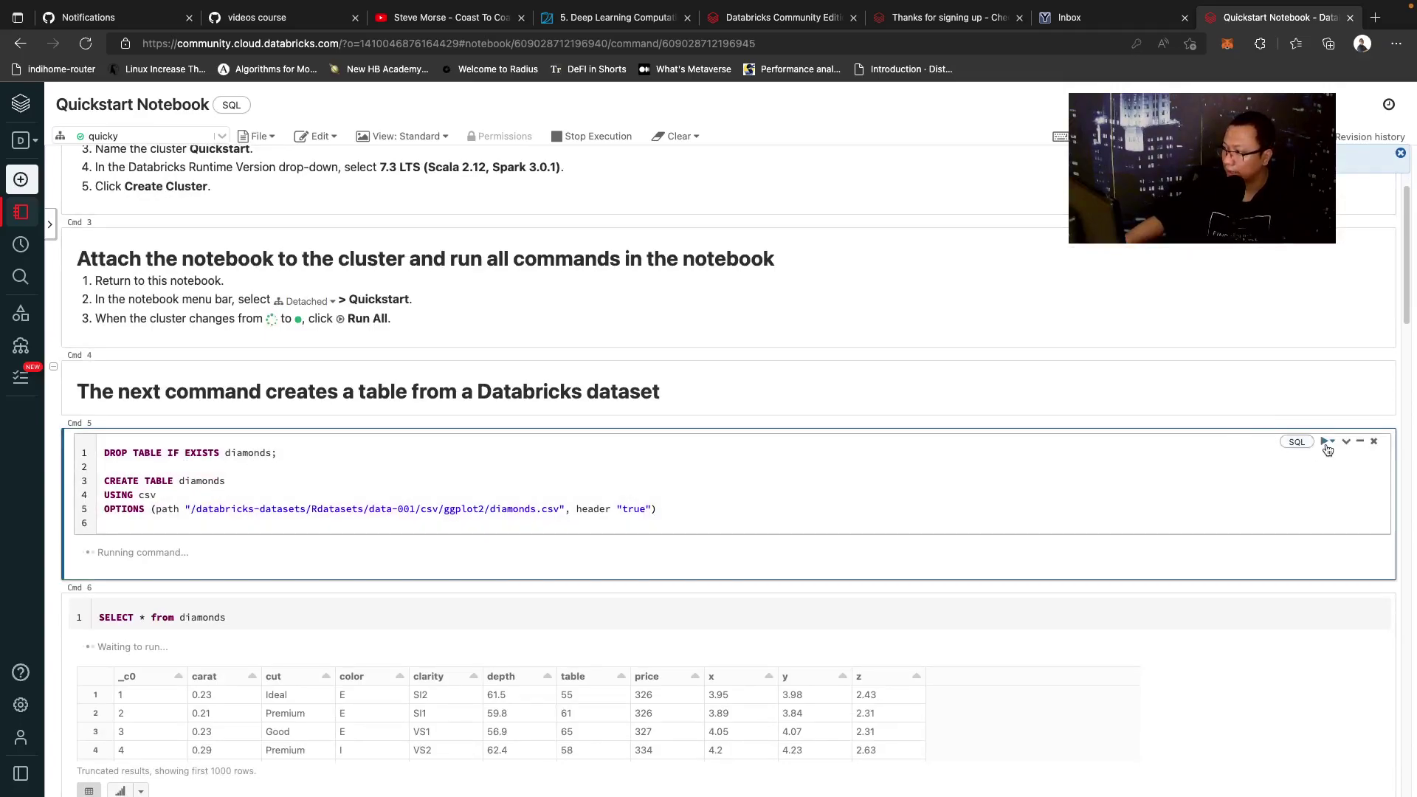
left_click(1328, 445)
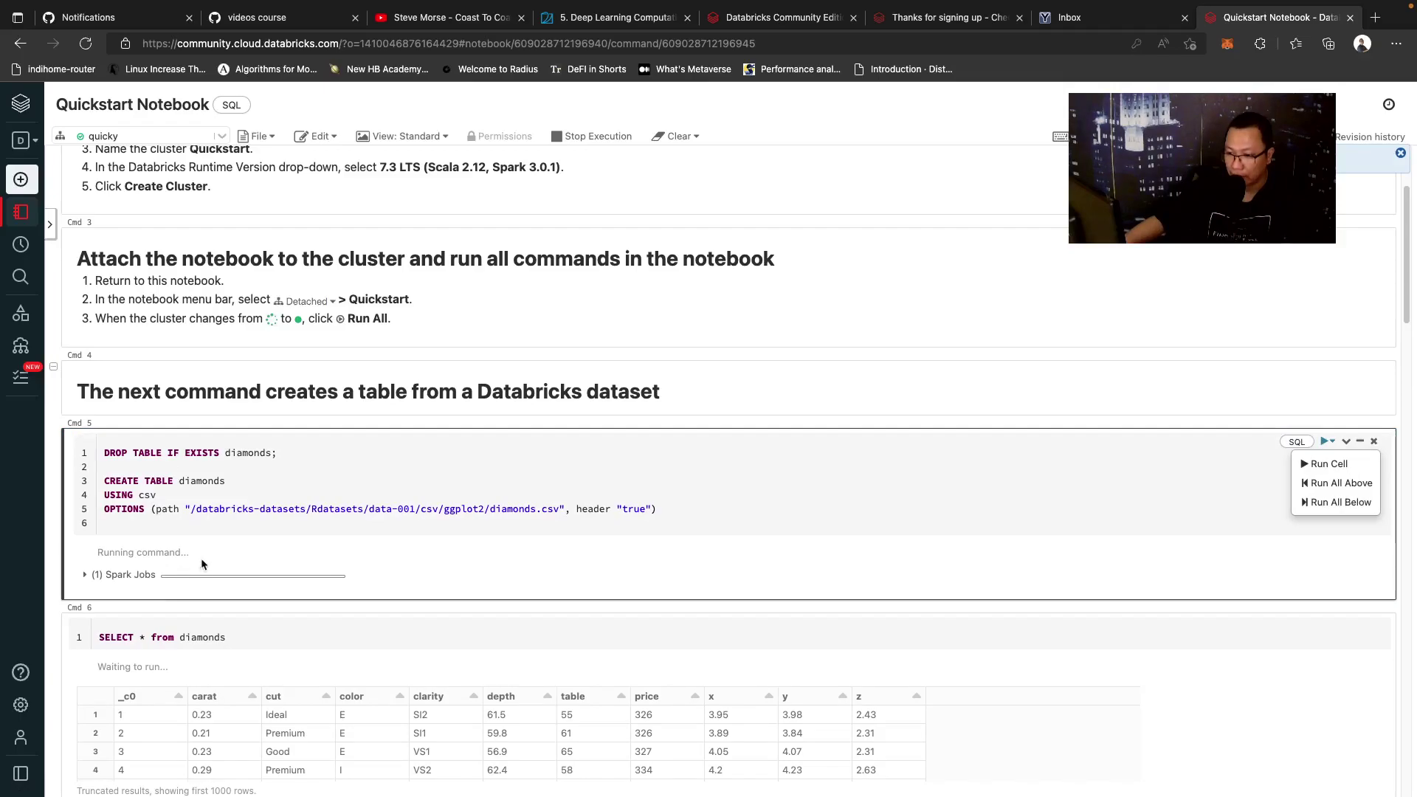
scroll(251, 520, "down", 5)
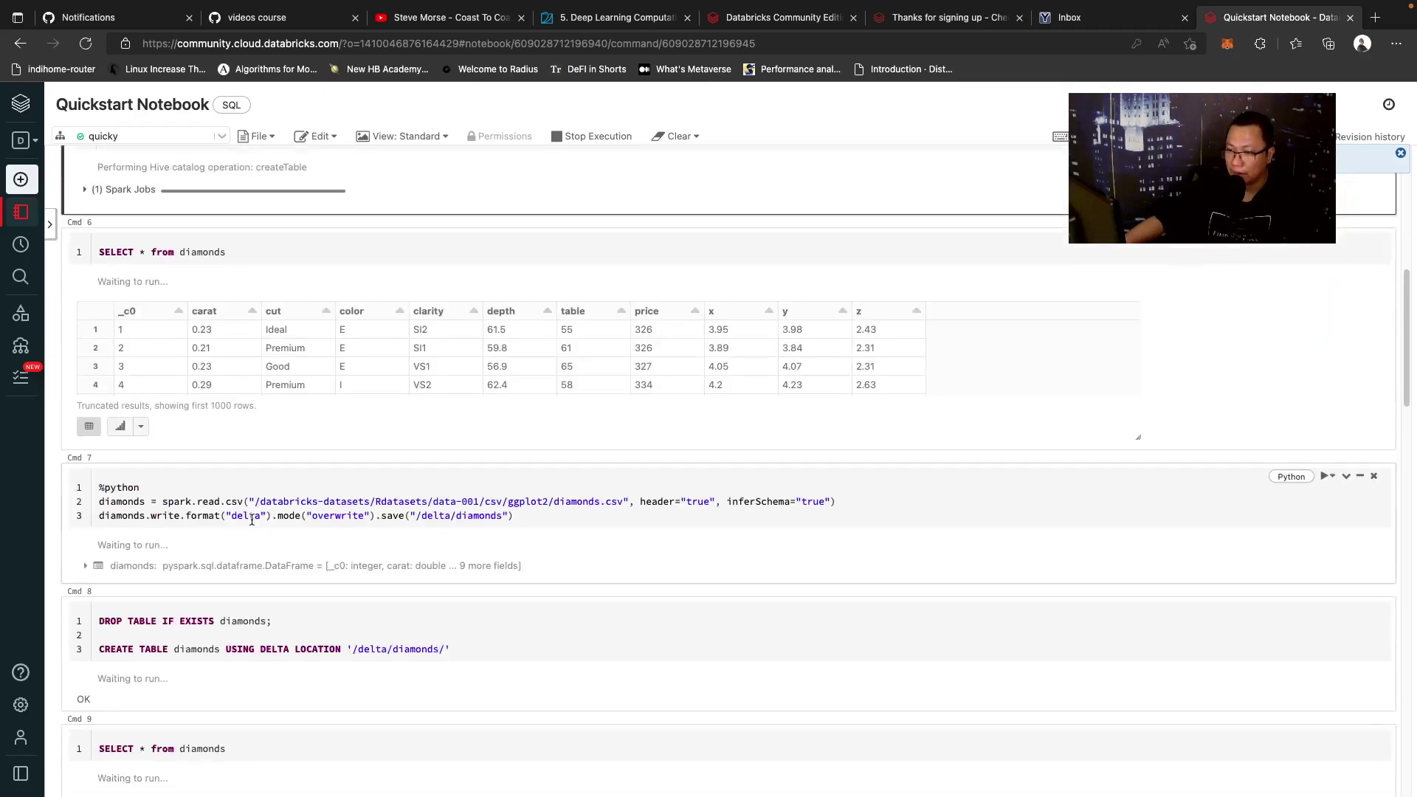
scroll(170, 378, "down", 5)
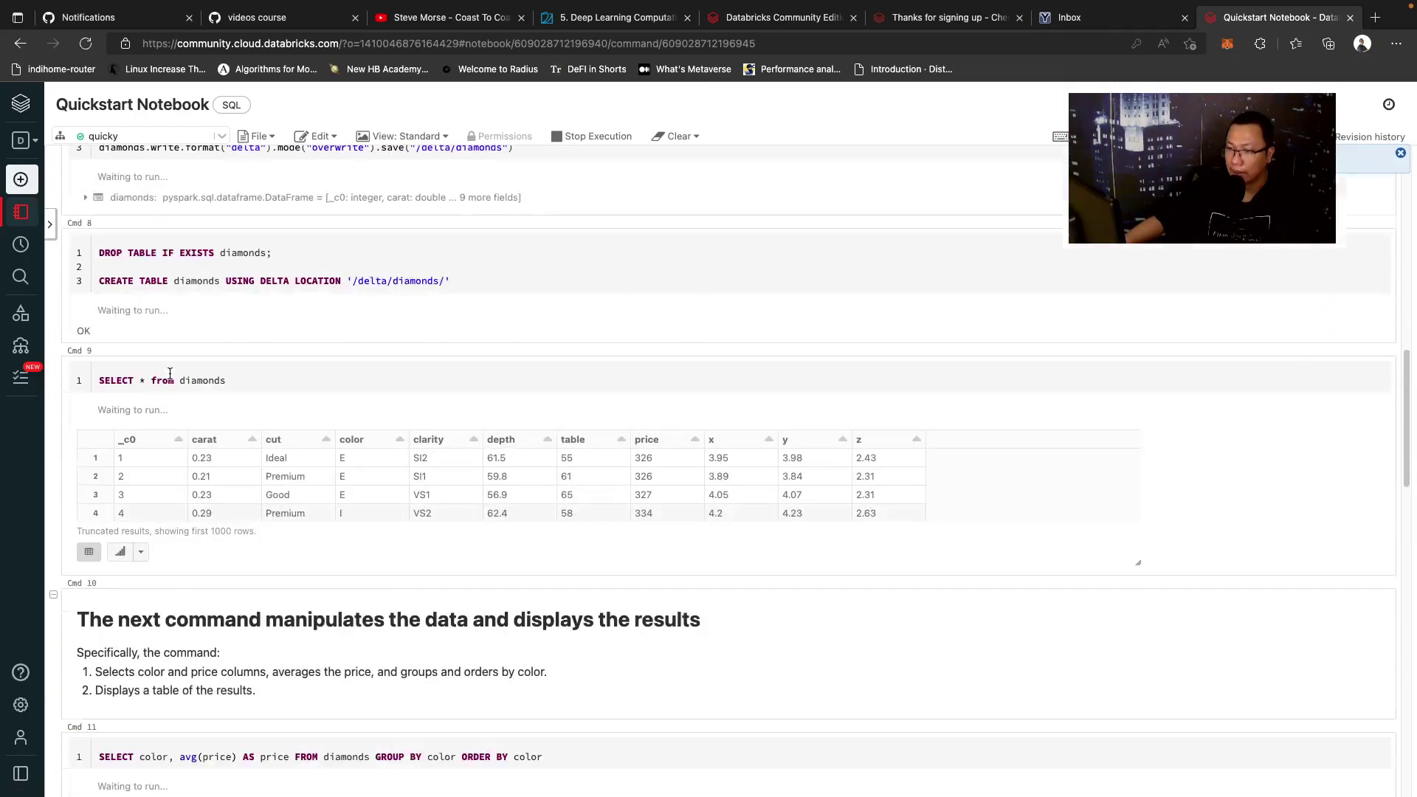
scroll(169, 372, "up", 10)
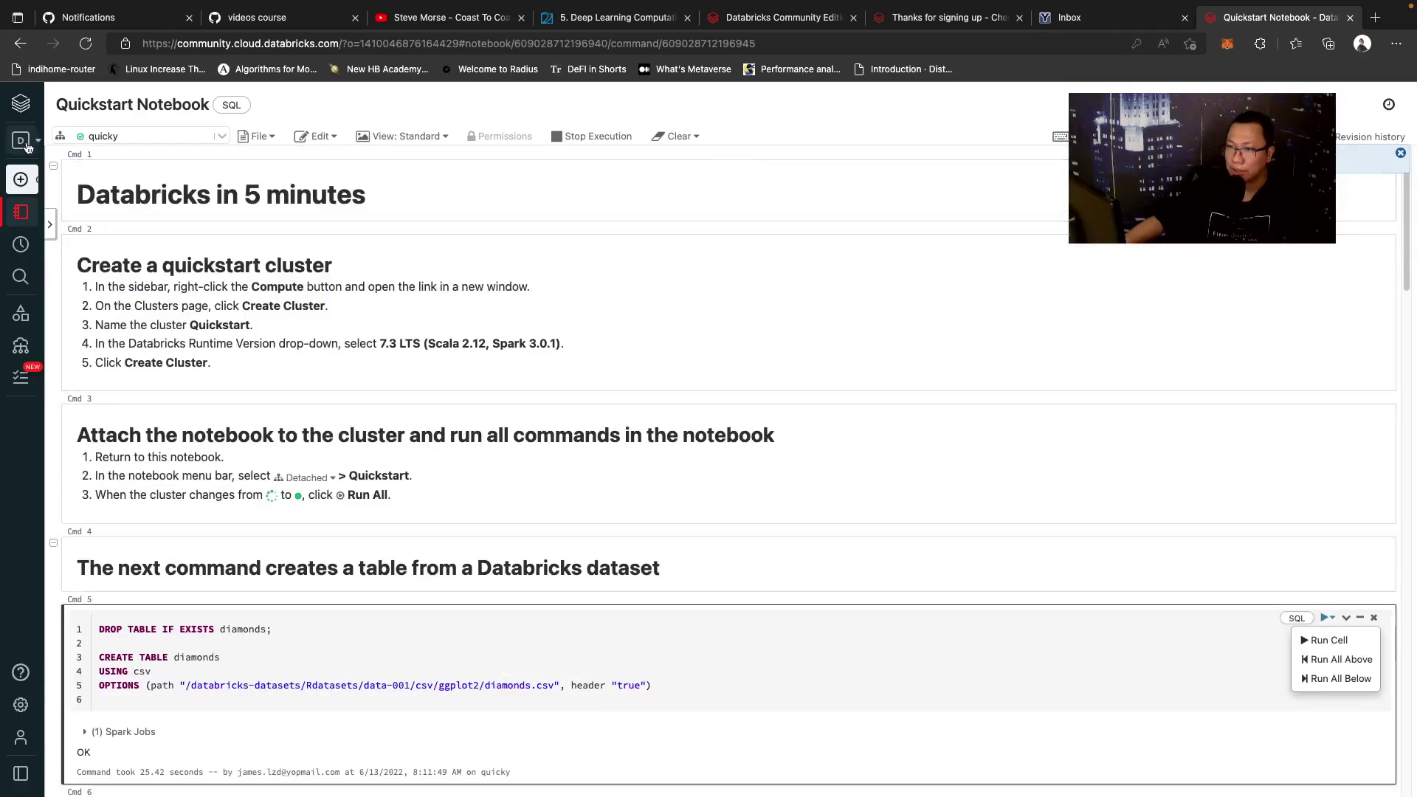
Step: Show the job clusters on the Compute page and switch the clusters list back to the Classic UI
mouse_move(20, 148)
left_click(55, 344)
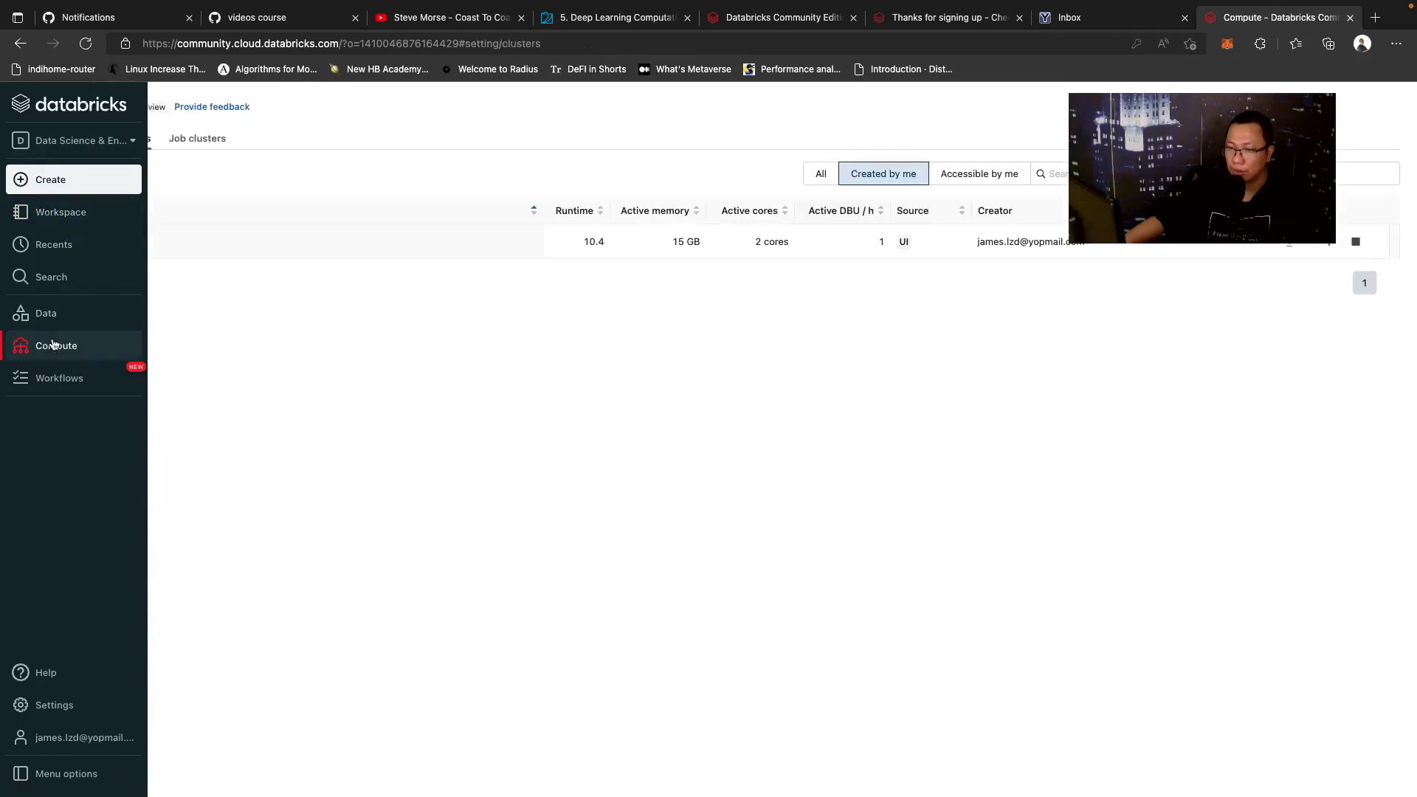
left_click(193, 139)
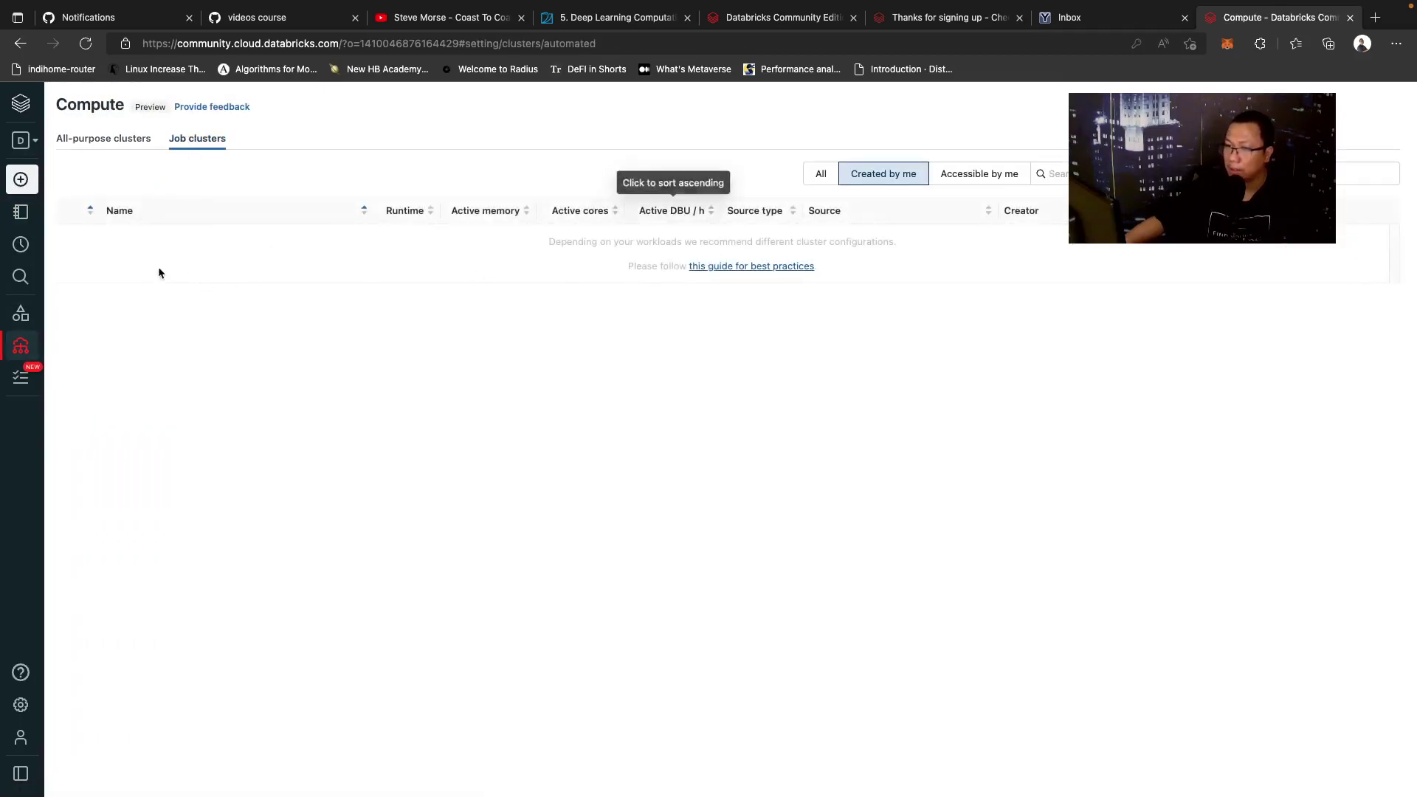
mouse_move(22, 347)
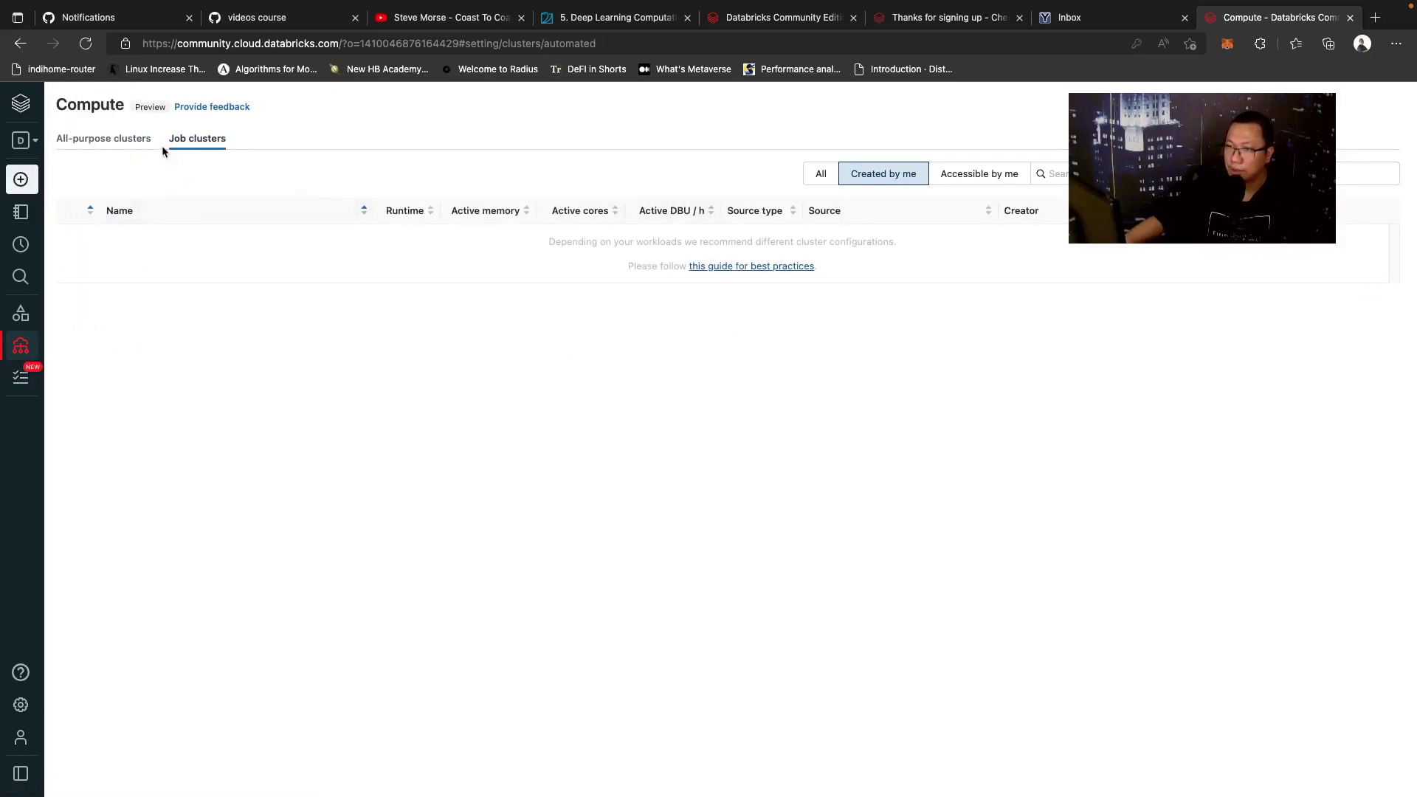
mouse_move(158, 103)
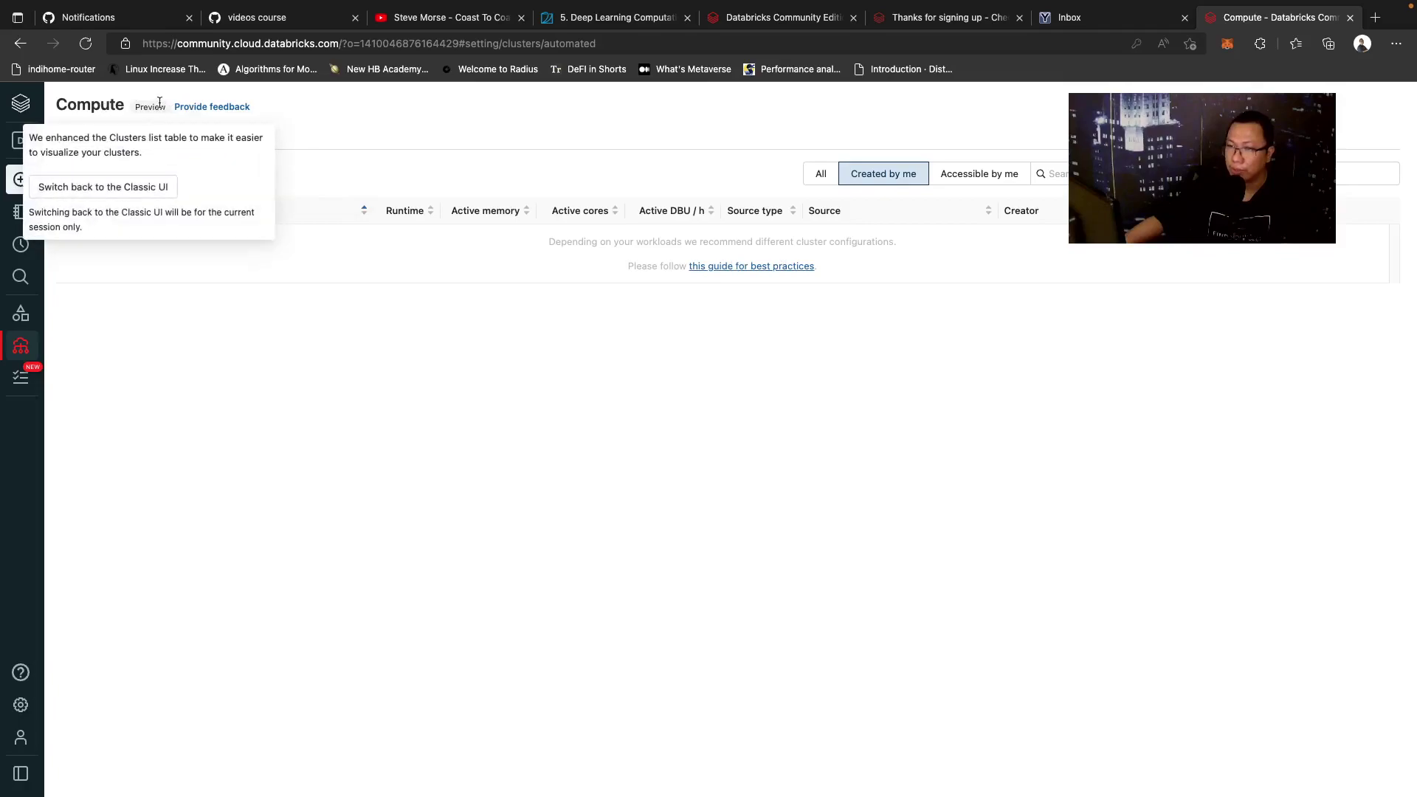
left_click(140, 192)
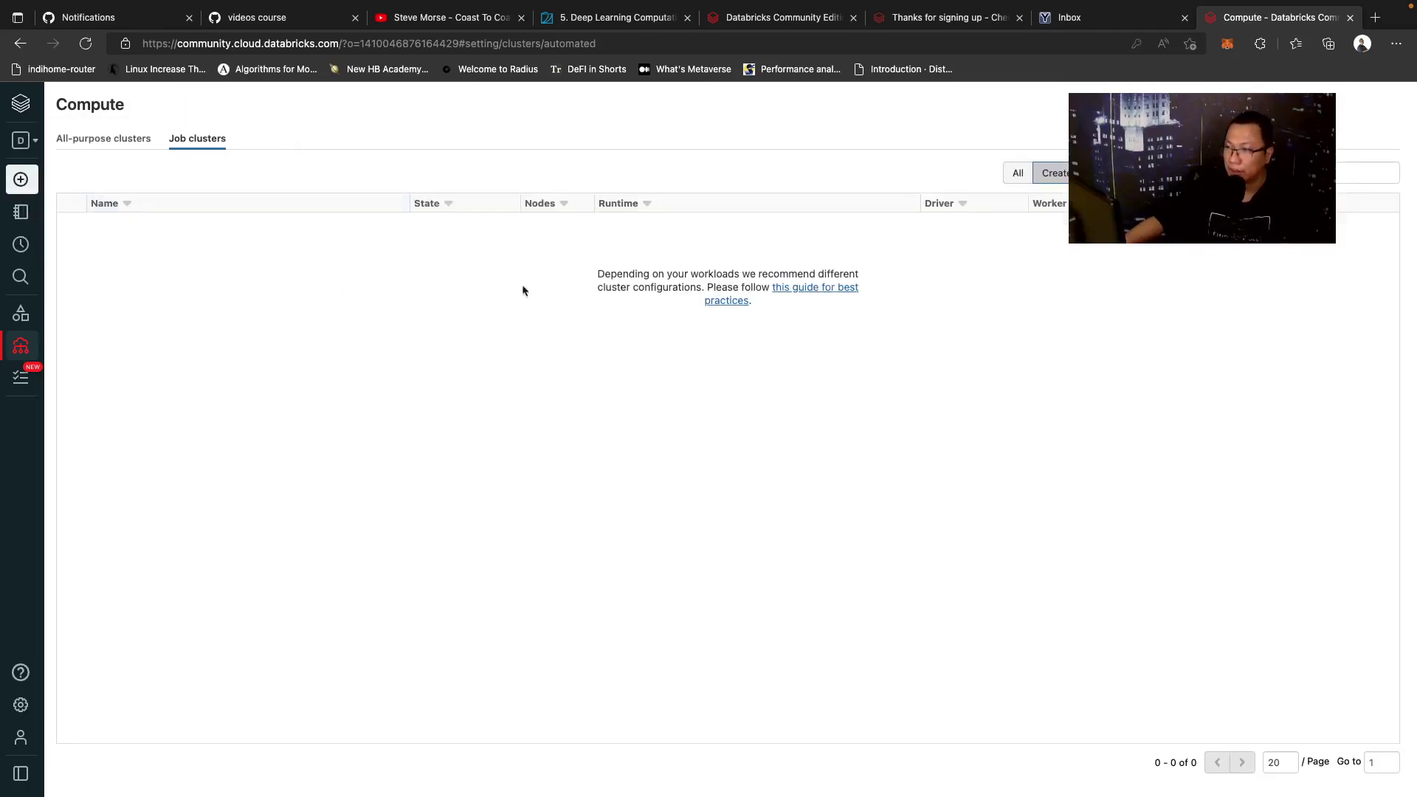
Step: Open the quicky cluster's configuration from the list of all-purpose clusters
left_click(117, 138)
left_click(241, 228)
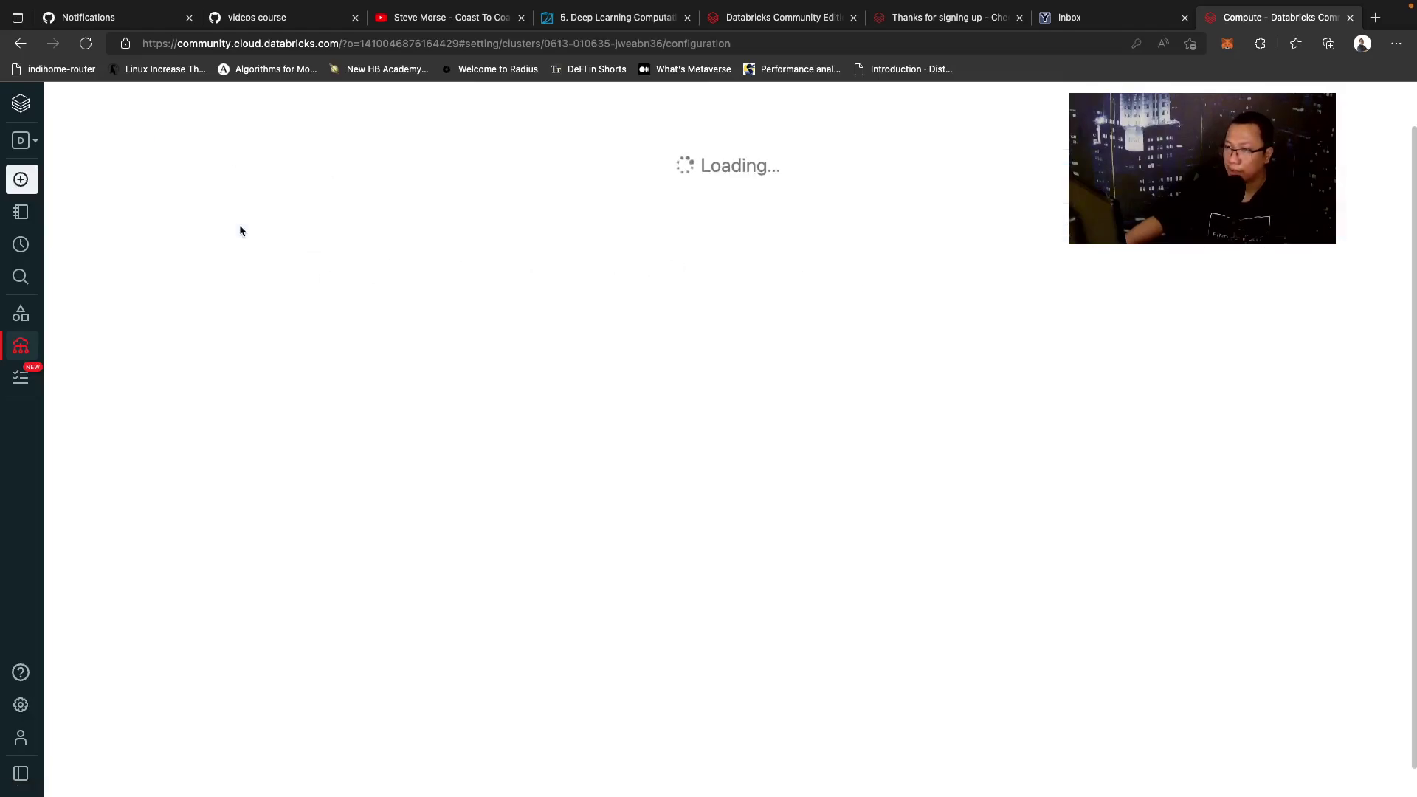